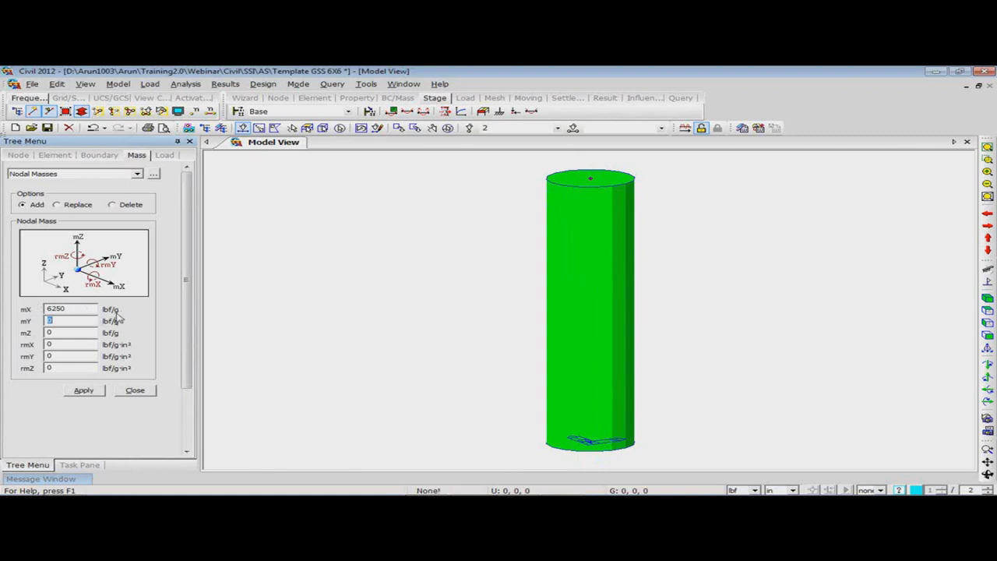
# Step: Set mY and mZ to 6250 lbf/g and apply the nodal mass to the column's top node
pyautogui.write('625')
pyautogui.press('Tab')
pyautogui.write('6250')
pyautogui.click(81, 391)
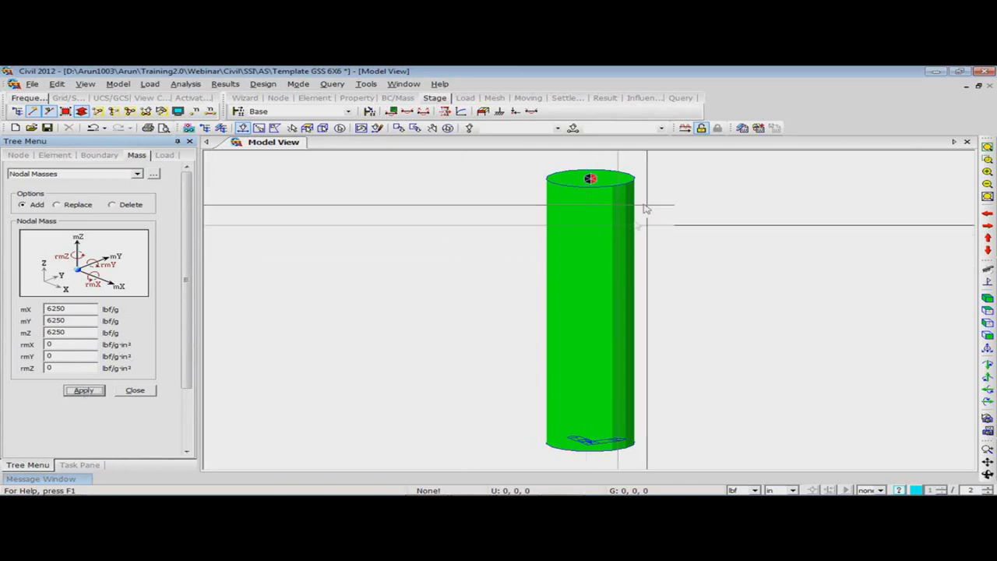
pyautogui.click(253, 131)
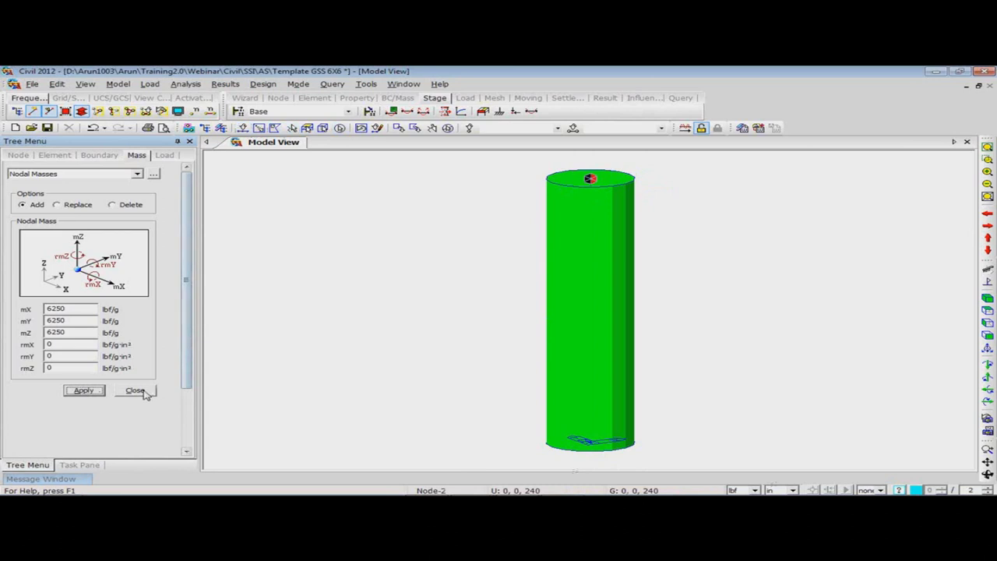
pyautogui.click(591, 179)
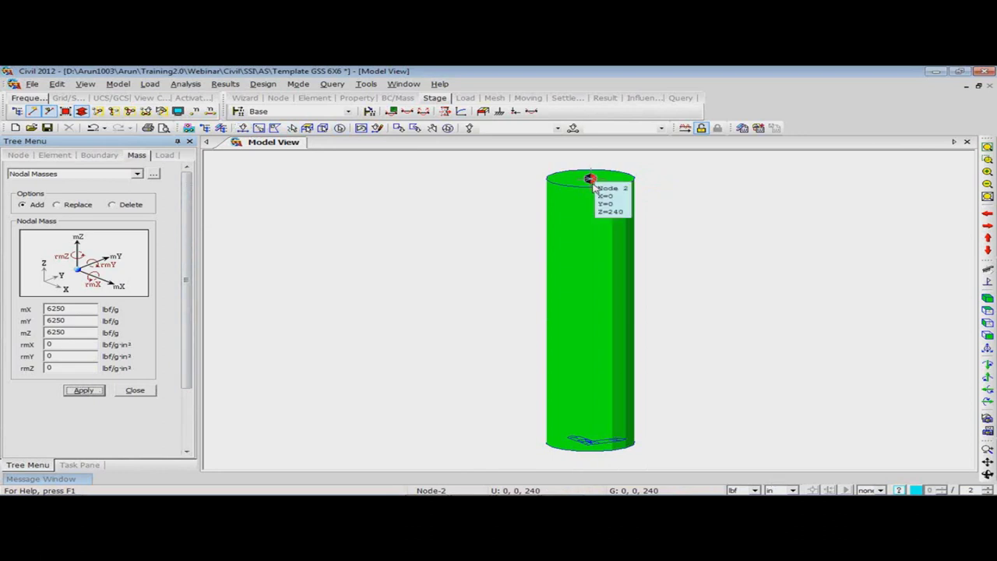
pyautogui.click(591, 180)
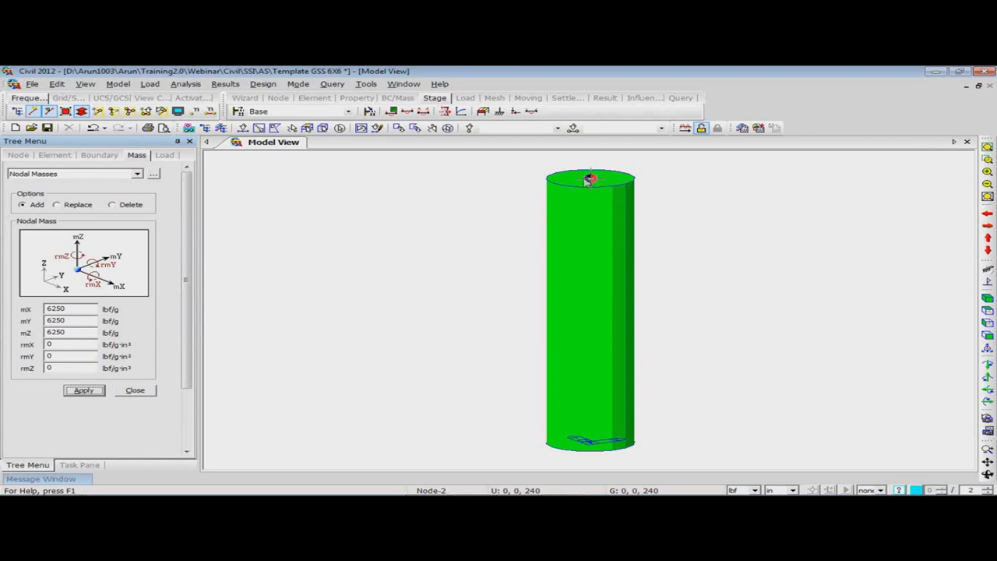
pyautogui.click(137, 391)
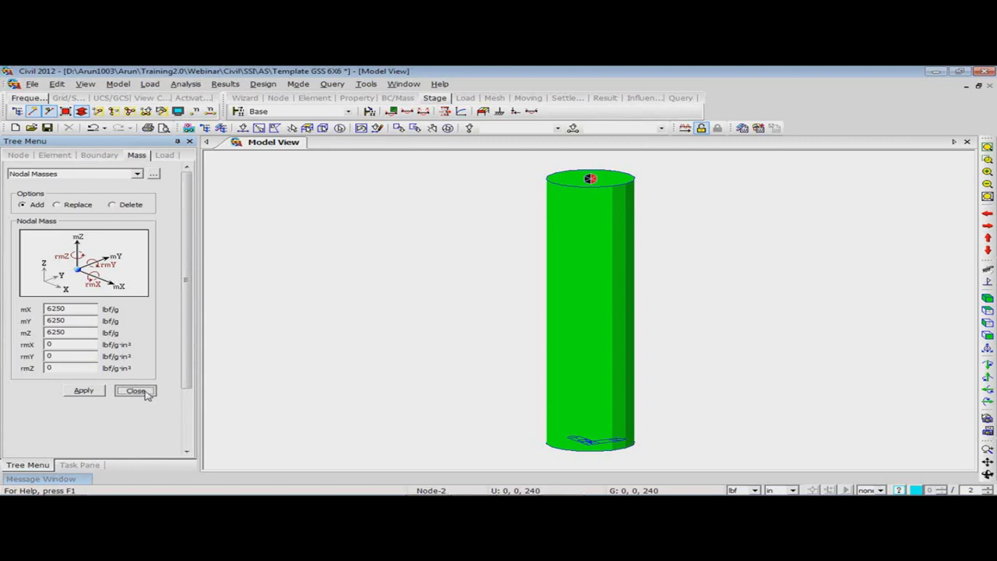
pyautogui.click(145, 392)
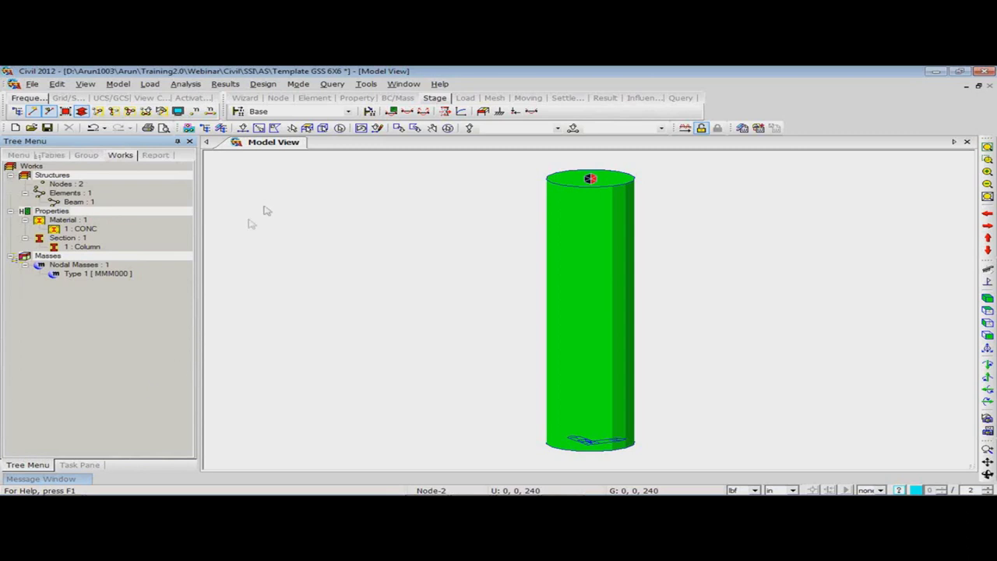
# Step: Start a general spring type named Foundation with the mass and damping matrices enabled
pyautogui.rightClick(287, 196)
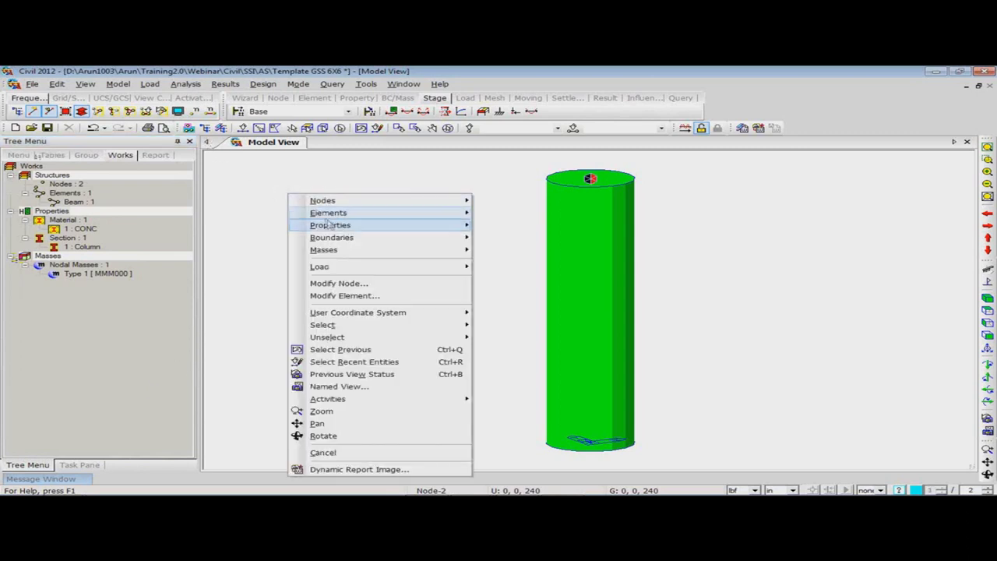
pyautogui.moveTo(334, 239)
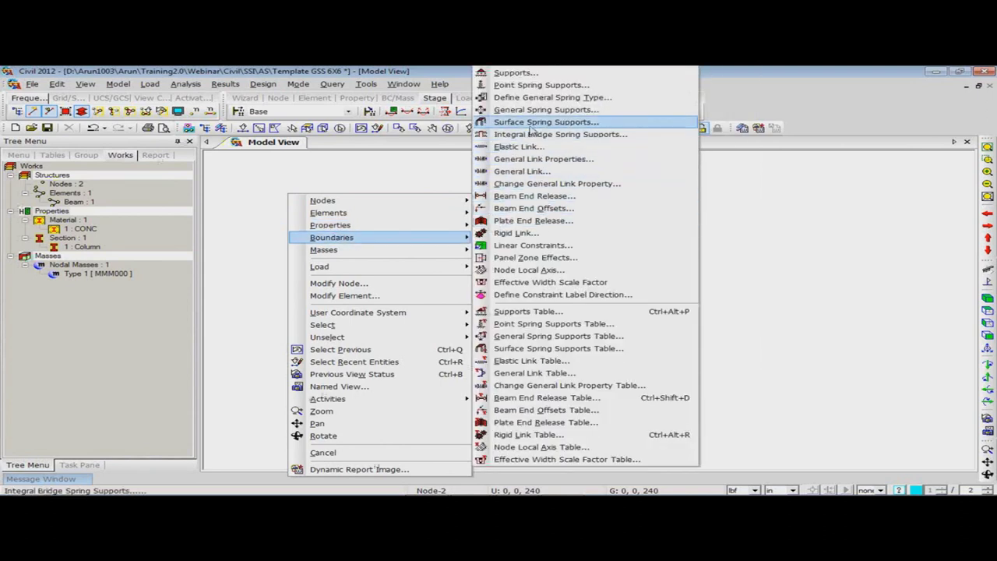
pyautogui.click(533, 101)
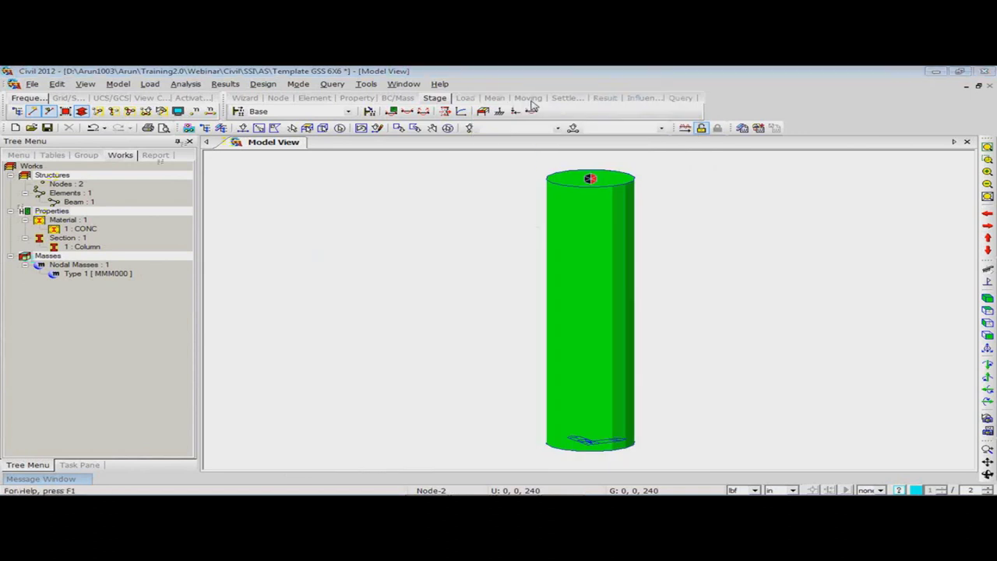
pyautogui.write('Foundation')
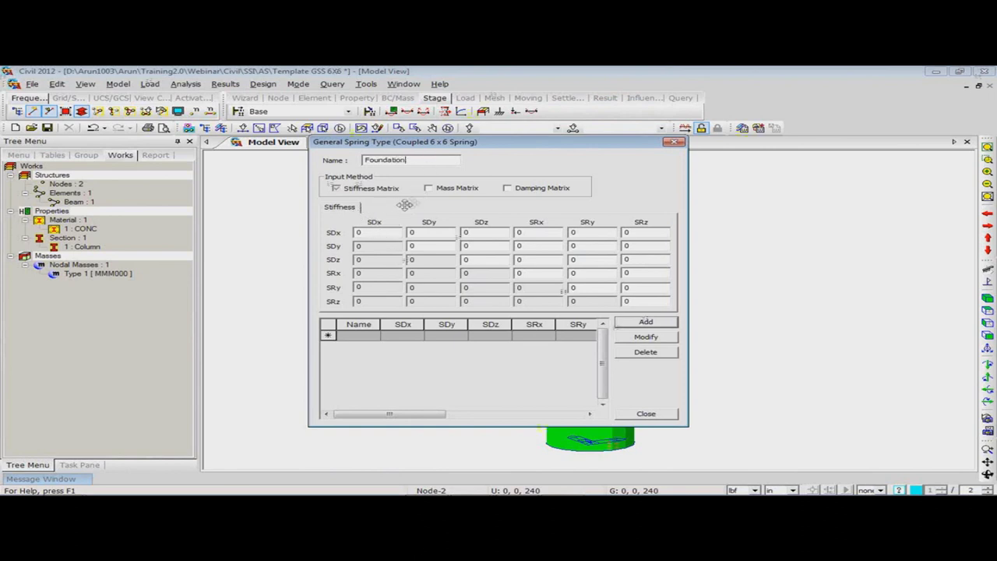
pyautogui.click(429, 189)
pyautogui.click(366, 209)
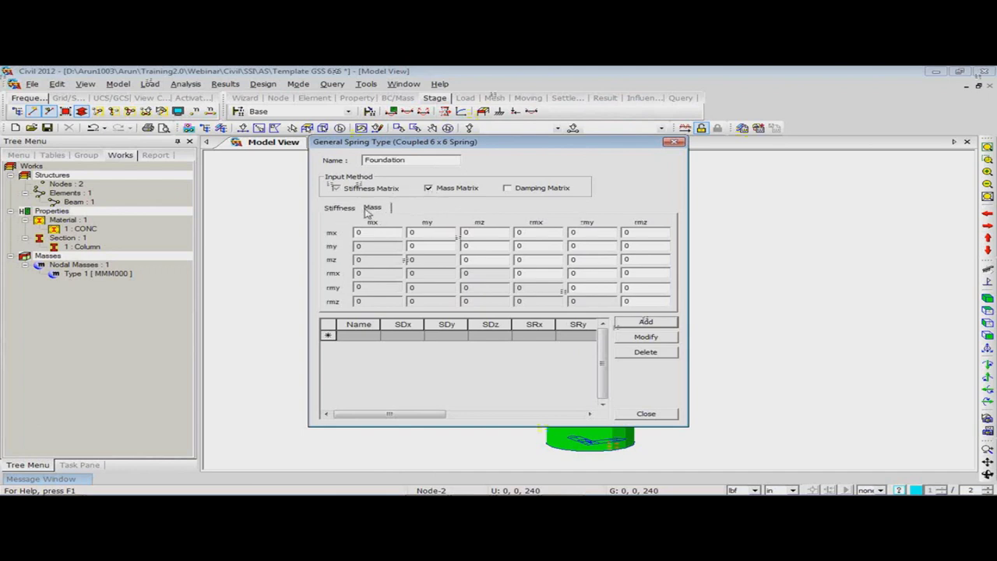
pyautogui.click(349, 210)
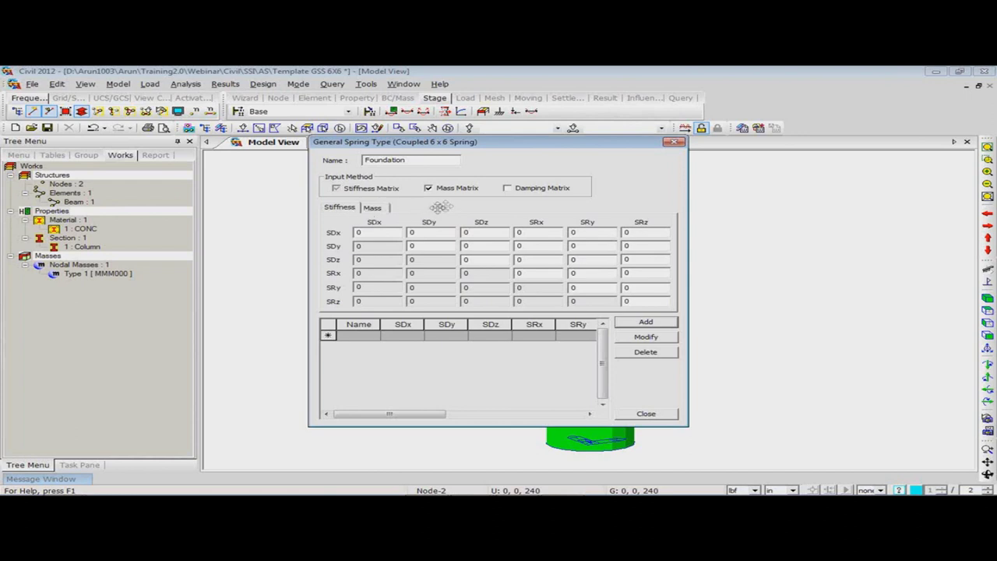
pyautogui.click(507, 188)
pyautogui.click(370, 210)
pyautogui.click(404, 210)
pyautogui.click(346, 210)
# Step: Set the diagonal translational stiffnesses of the Foundation spring to 6242000 for SDx and SDy and 303e5 for SDz
pyautogui.click(367, 233)
pyautogui.write('6242')
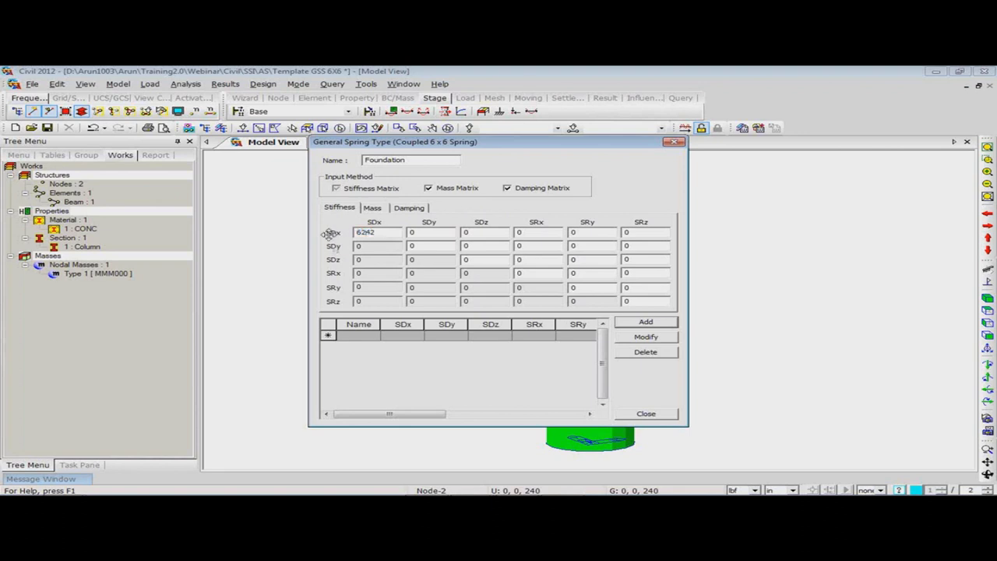
pyautogui.write('000')
pyautogui.moveTo(389, 232); pyautogui.dragTo(333, 232)
pyautogui.hotkey('ctrl', 'c')
pyautogui.click(436, 247)
pyautogui.hotkey('ctrl', 'v')
pyautogui.moveTo(478, 258); pyautogui.dragTo(445, 258)
pyautogui.write('303')
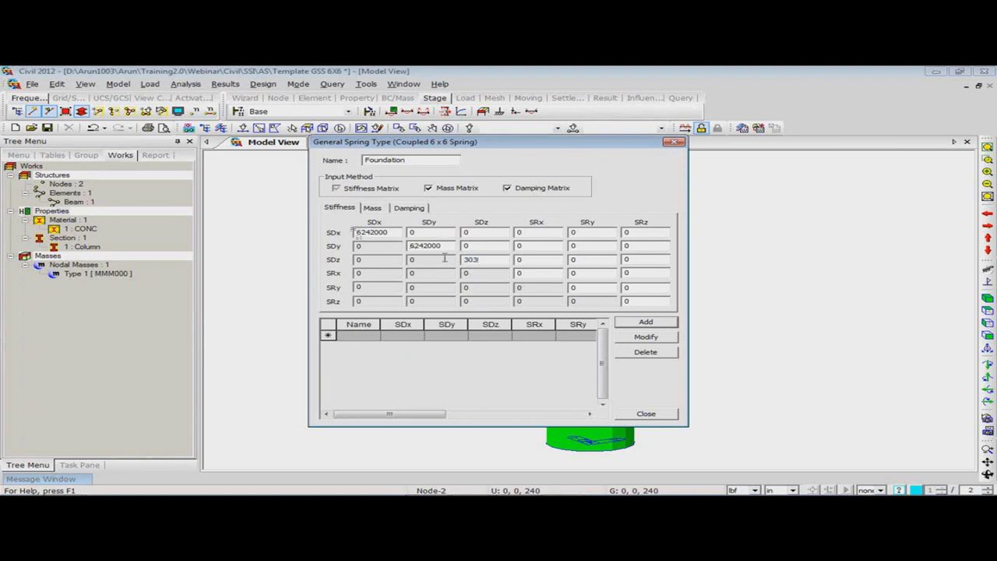
pyautogui.write('e5')
# Step: Set the diagonal rotational stiffnesses of the Foundation spring to SRx 113e9, SRy 834e8 and SRz 263e8
pyautogui.click(520, 273)
pyautogui.write('113e9')
pyautogui.click(594, 287)
pyautogui.write('834e8')
pyautogui.click(625, 301)
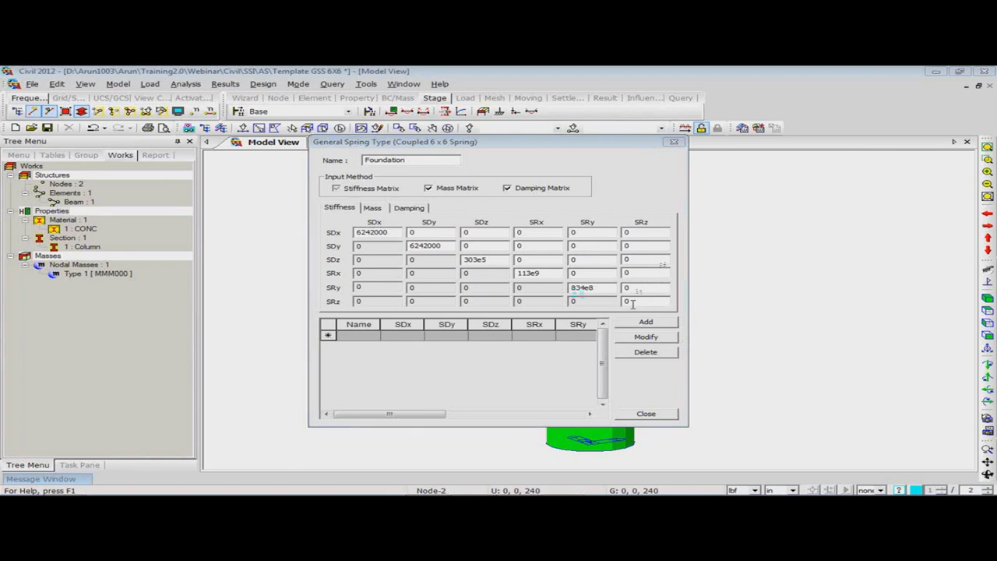
pyautogui.click(632, 303)
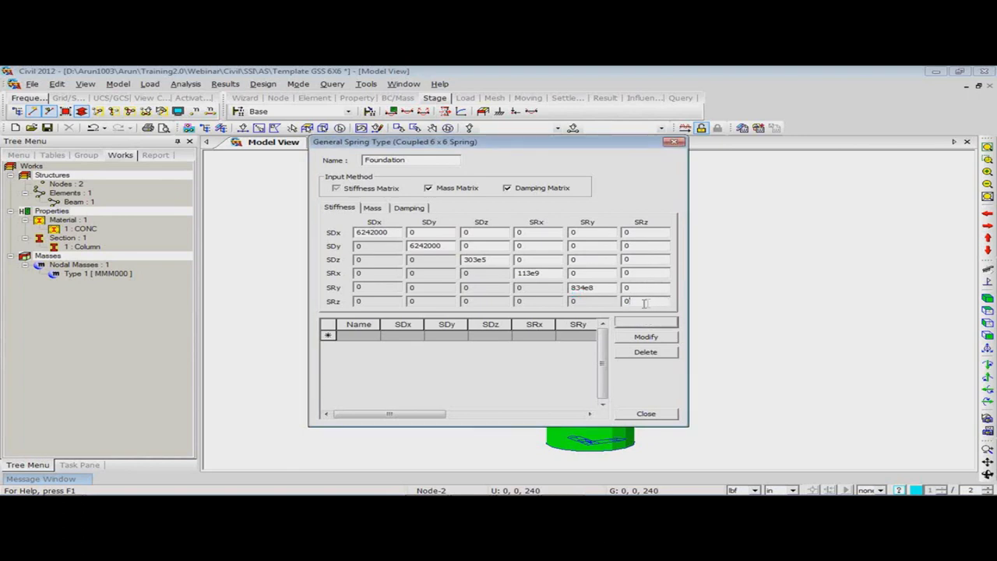
pyautogui.press('BackSpace')
pyautogui.write('263e8')
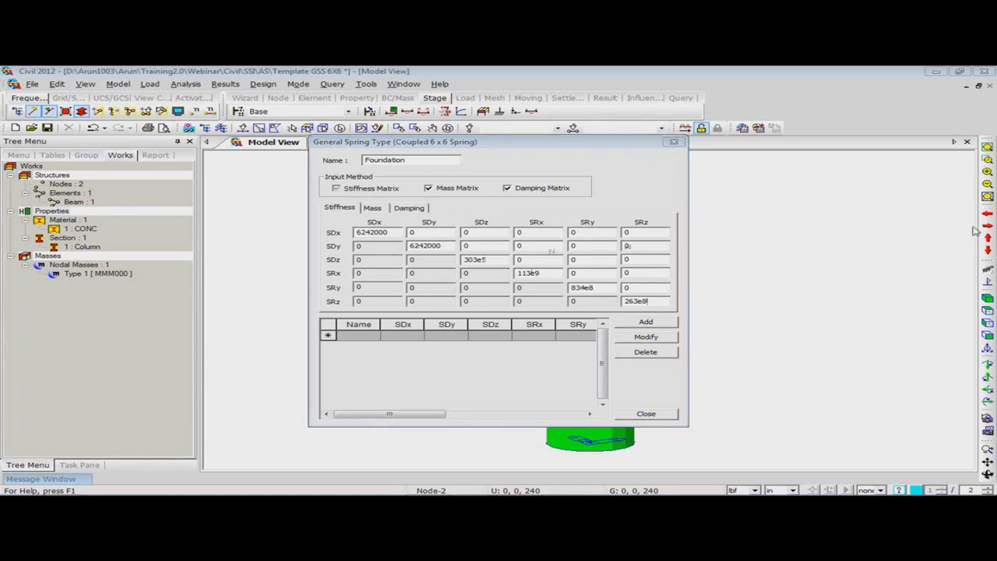
# Step: Fill the diagonal translational terms of the spring's mass matrix with 81.3 for mx and my and 122 for mz
pyautogui.click(373, 208)
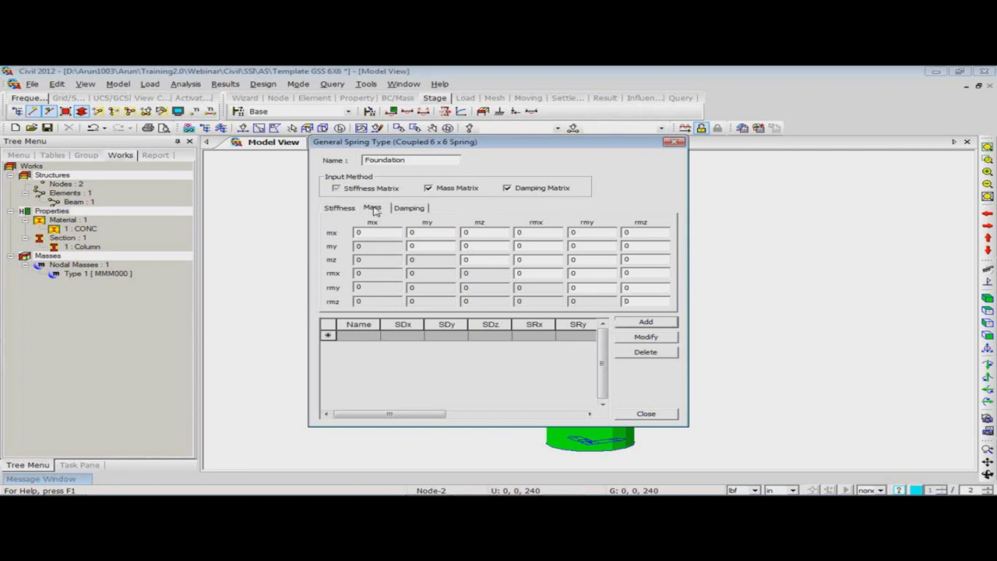
pyautogui.click(362, 233)
pyautogui.write('81.3')
pyautogui.press('Tab')
pyautogui.click(418, 246)
pyautogui.write('81.3')
pyautogui.press('Tab')
pyautogui.write('122')
pyautogui.press('BackSpace')
pyautogui.press('BackSpace')
pyautogui.press('BackSpace')
pyautogui.click(480, 262)
pyautogui.write('0')
pyautogui.click(482, 259)
pyautogui.write('122')
# Step: Set the diagonal rotational terms of the mass matrix to rmx 315000, rmy 197000 and rmz 342000
pyautogui.click(518, 273)
pyautogui.write('15000')
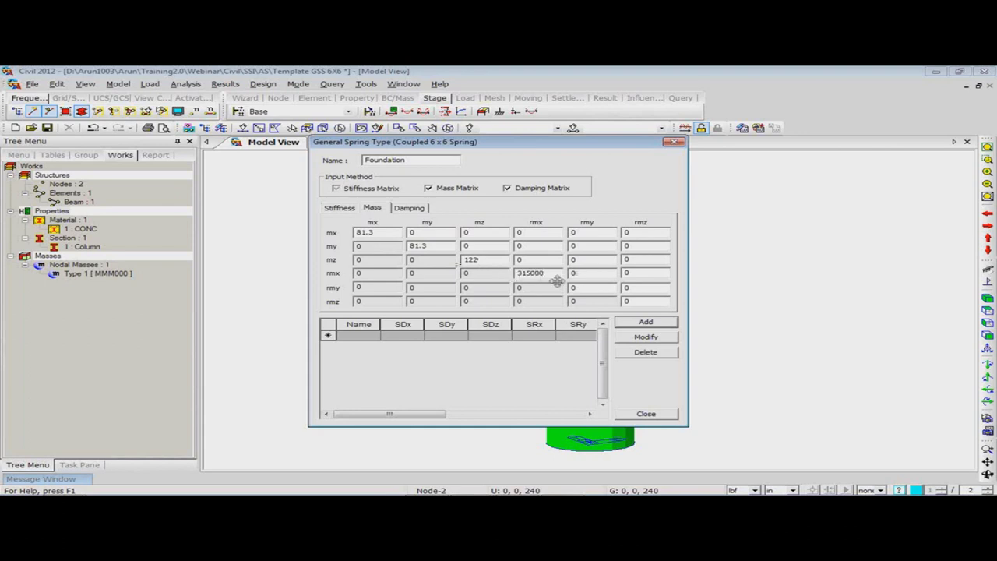
pyautogui.click(586, 289)
pyautogui.write('197000')
pyautogui.click(627, 301)
pyautogui.write('34200')
pyautogui.write('0')
# Step: Fill the diagonal translational terms of the damping matrix with 4510 for cx and cy and 1228 for cz
pyautogui.click(412, 208)
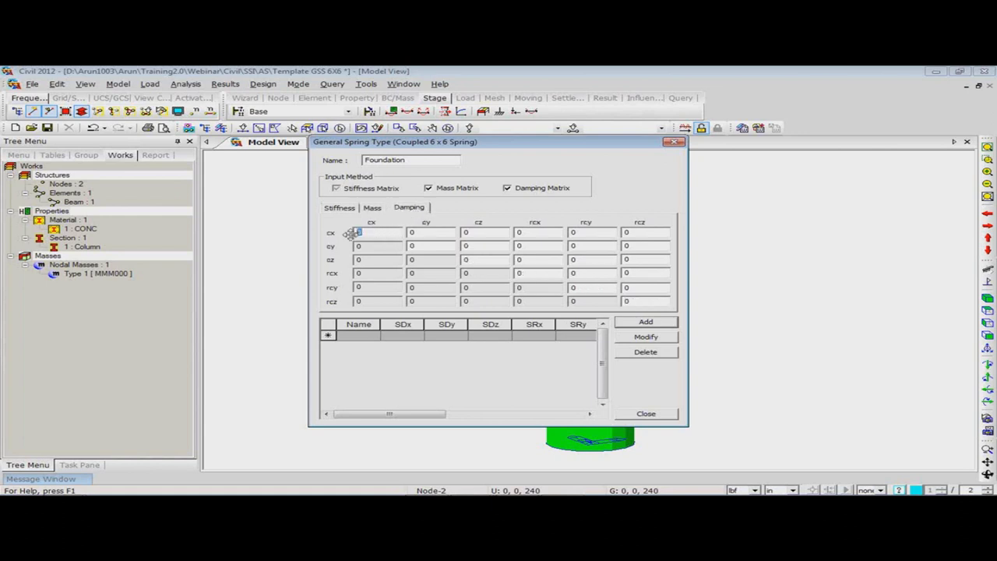
pyautogui.write('4510')
pyautogui.click(425, 245)
pyautogui.write('4510')
pyautogui.click(467, 259)
pyautogui.write('1228')
# Step: Set the diagonal rotational damping to rcx 3.77e7, rcy 2.56e7 and rcz 1.9e7, and add the Foundation spring type to the list
pyautogui.click(510, 272)
pyautogui.write('3.77e7')
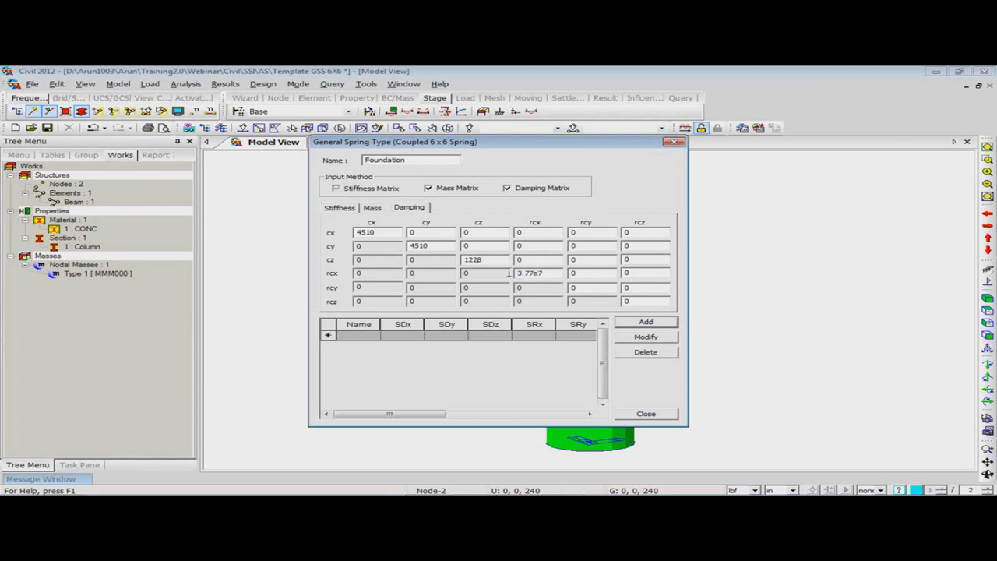
pyautogui.click(583, 288)
pyautogui.write('2.56e7')
pyautogui.press('BackSpace')
pyautogui.write('e7')
pyautogui.click(629, 302)
pyautogui.write('1.')
pyautogui.click(646, 322)
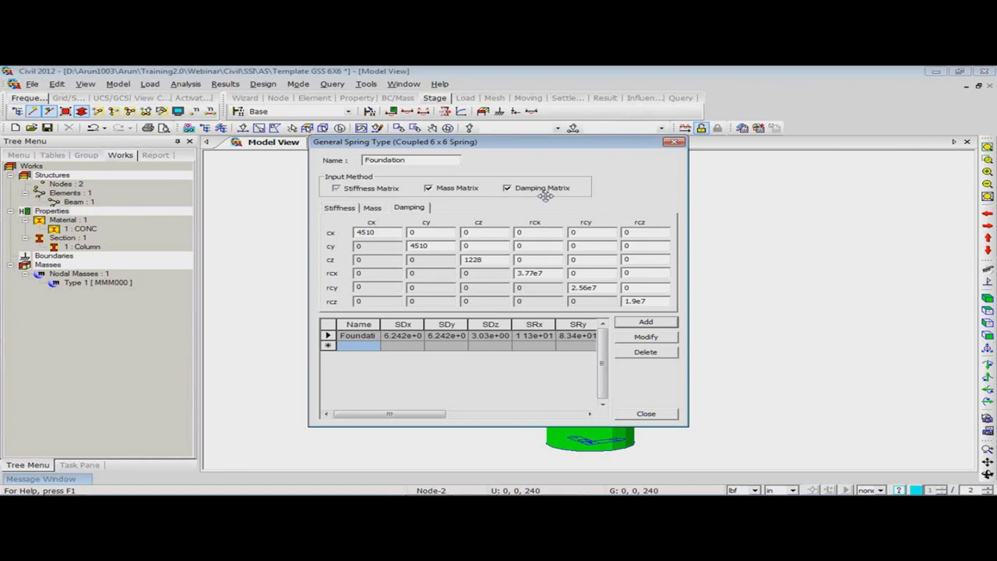
pyautogui.click(644, 414)
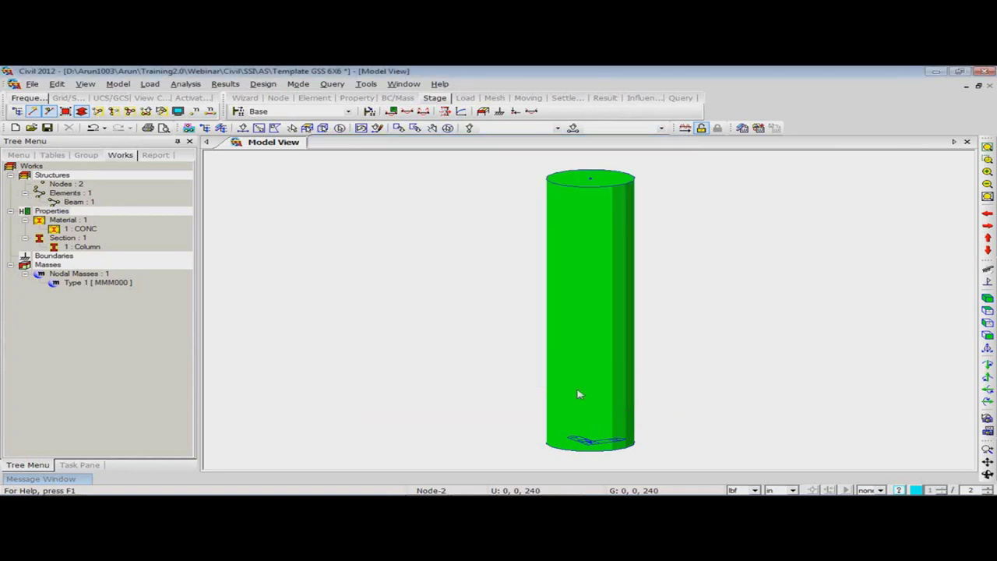
# Step: Assign a general spring support of type Foundation to the column's base node
pyautogui.rightClick(287, 189)
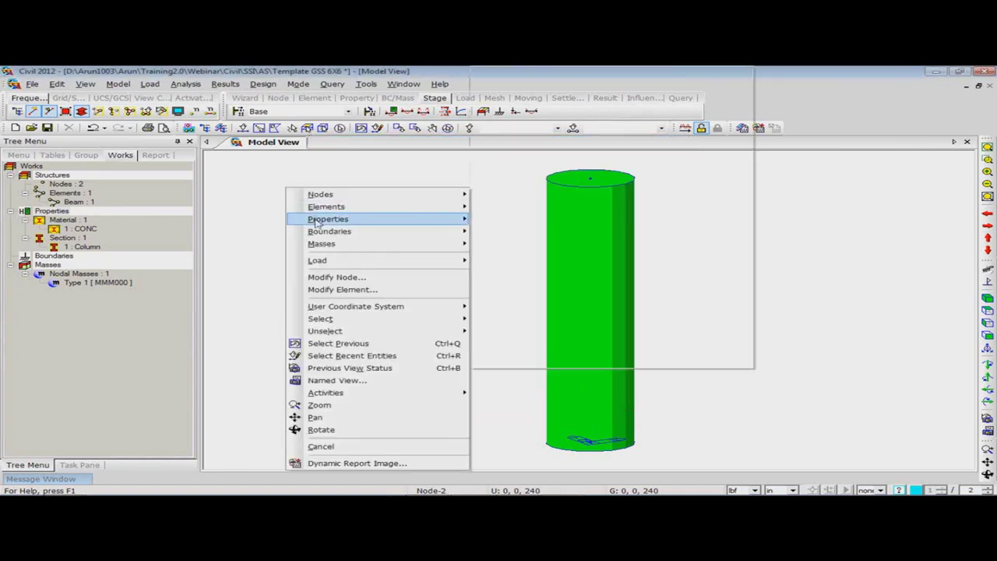
pyautogui.moveTo(425, 231)
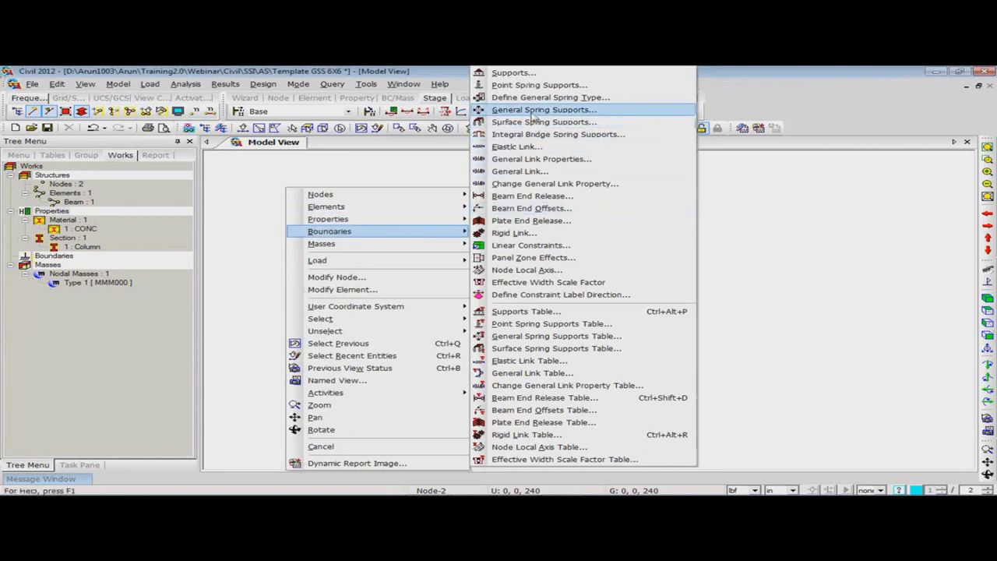
pyautogui.click(534, 116)
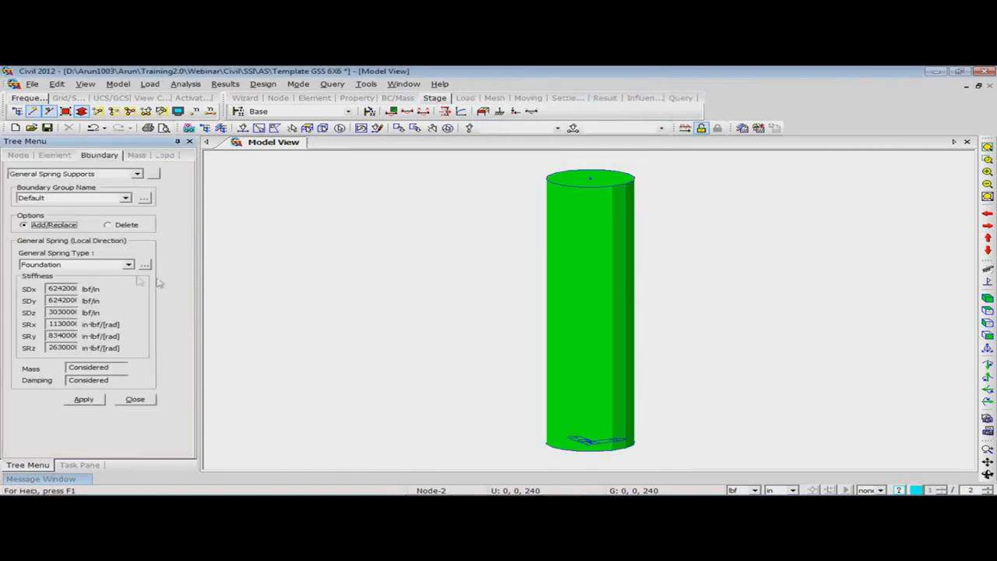
pyautogui.click(243, 128)
pyautogui.click(584, 438)
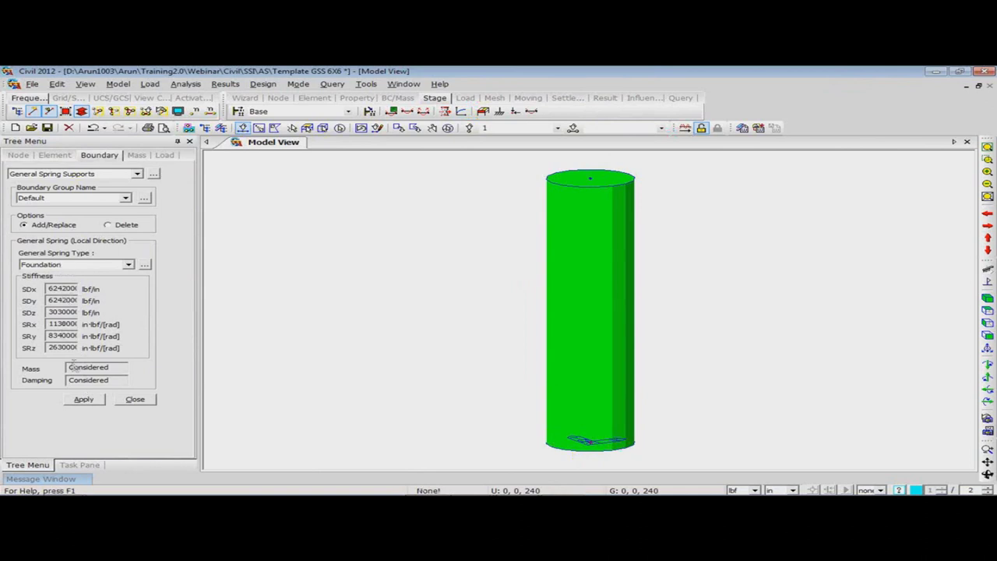
pyautogui.click(88, 401)
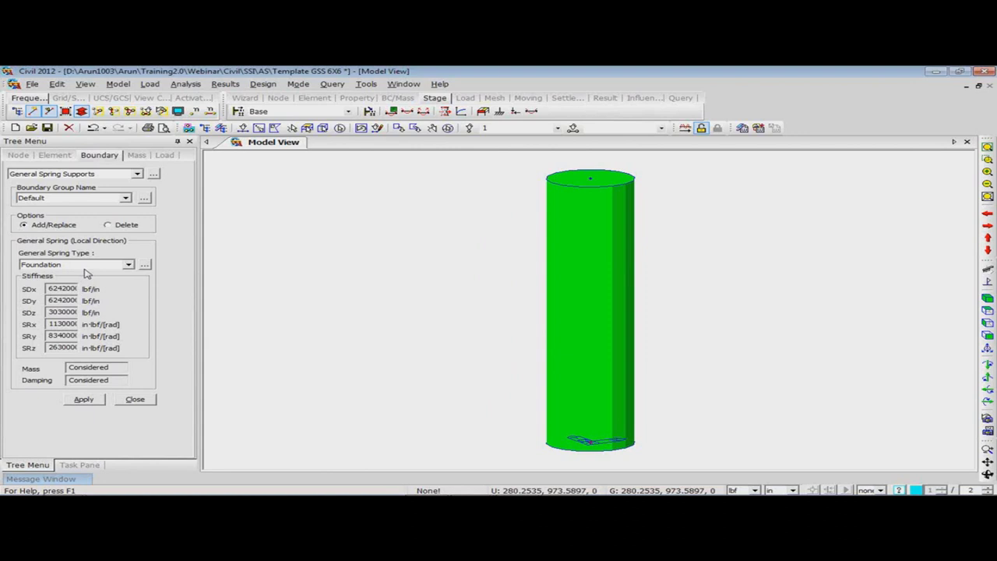
pyautogui.click(86, 399)
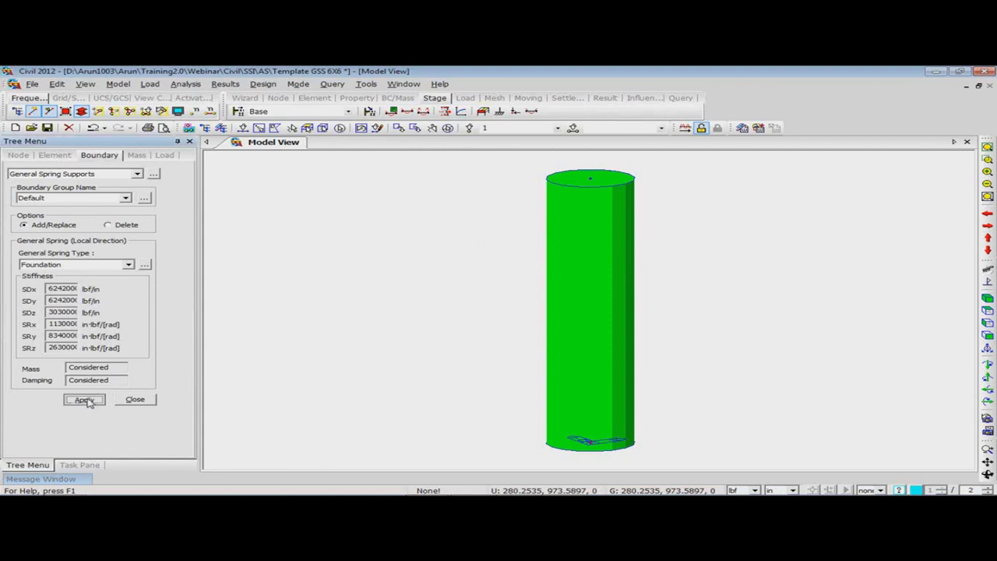
pyautogui.click(88, 400)
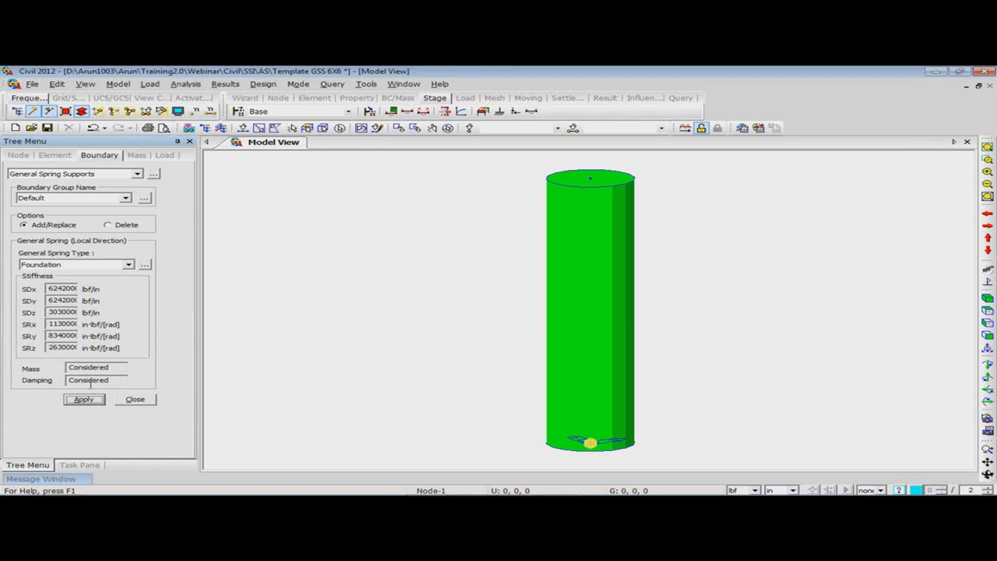
pyautogui.click(130, 402)
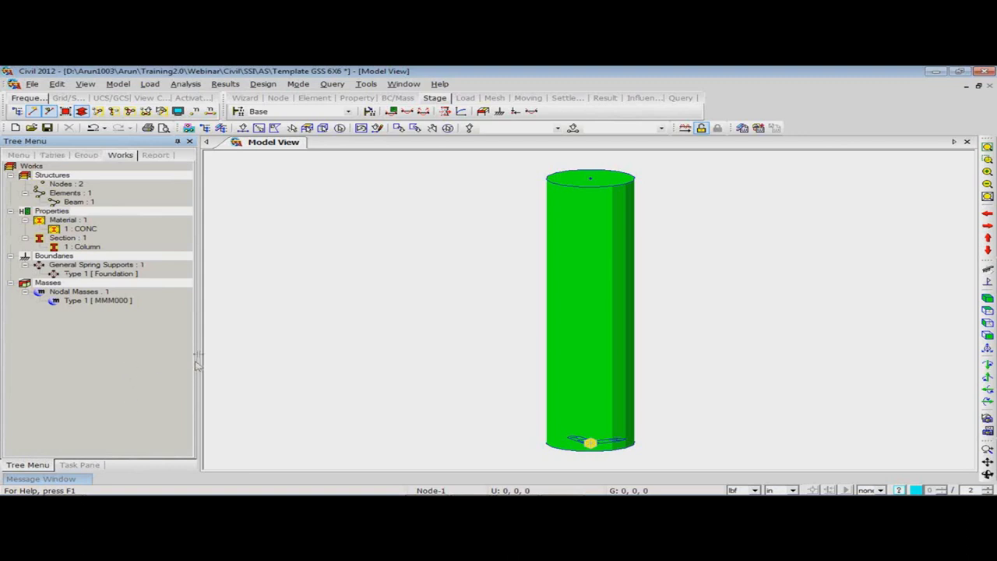
# Step: Add a time history load case named TH with nonlinear analysis type and direct integration method
pyautogui.rightClick(245, 199)
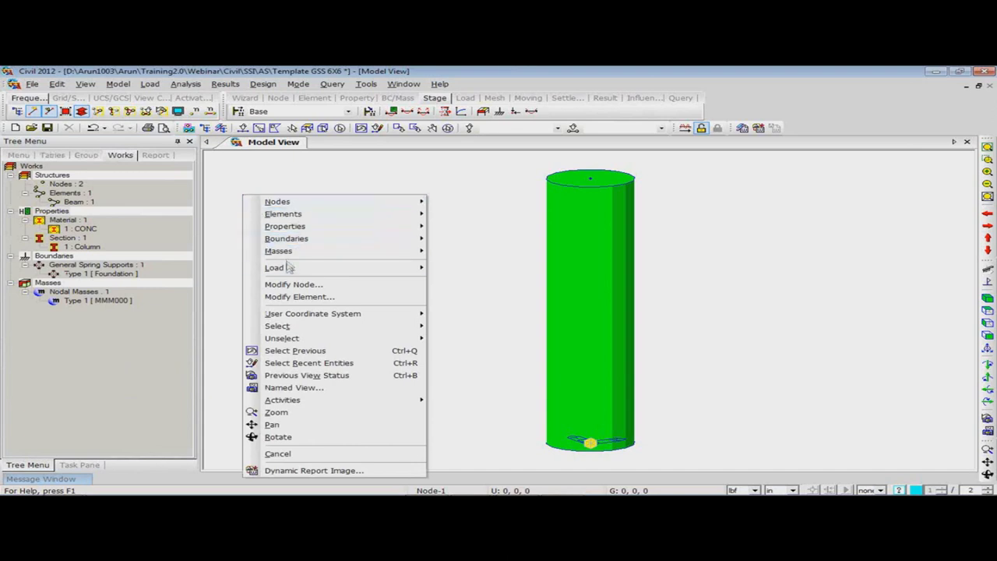
pyautogui.moveTo(288, 268)
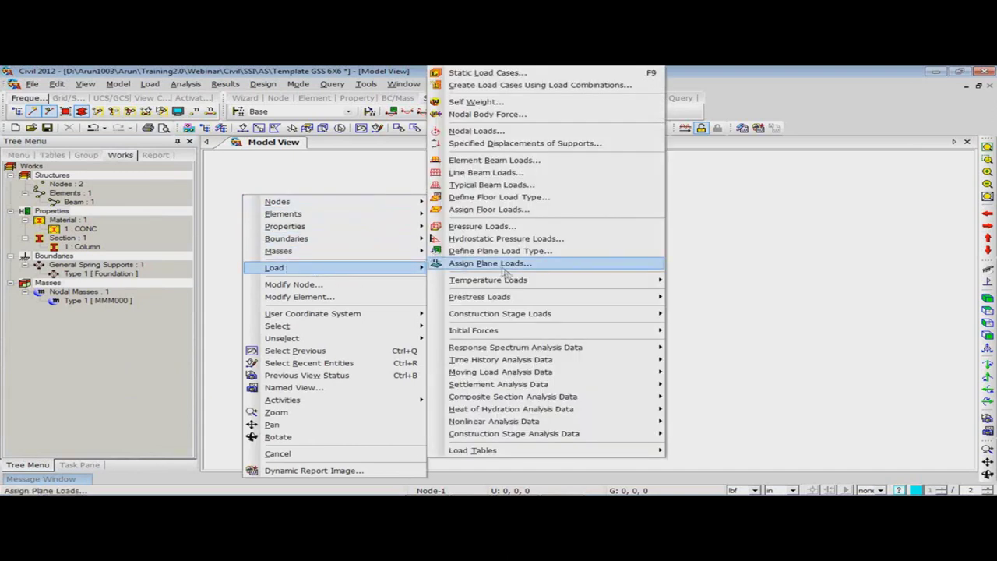
pyautogui.moveTo(543, 363)
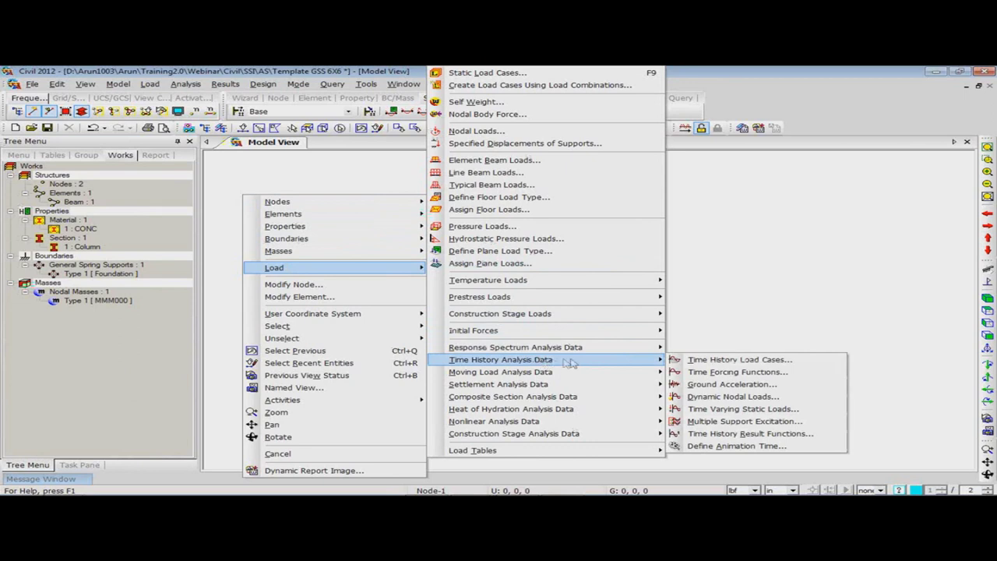
pyautogui.click(700, 364)
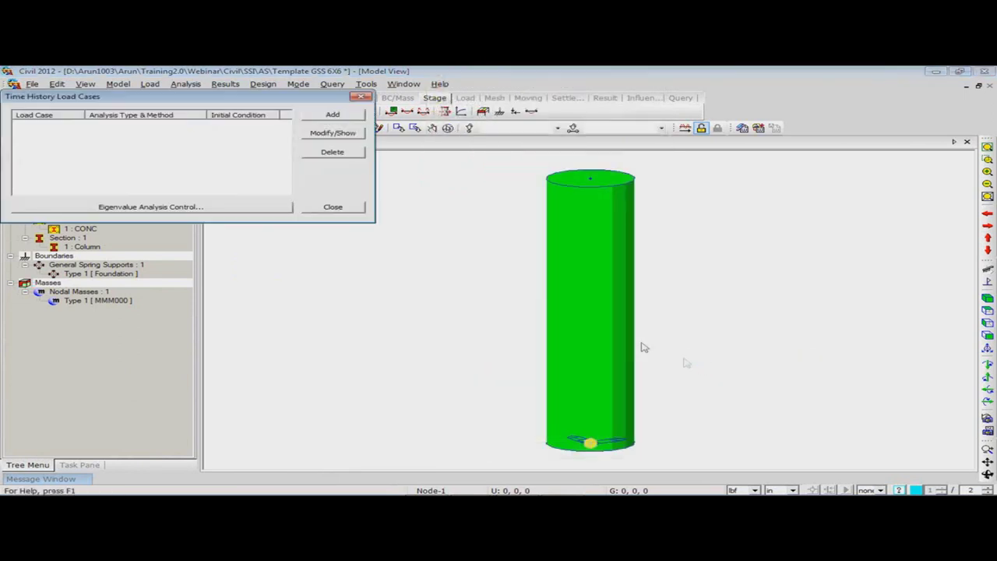
pyautogui.click(332, 115)
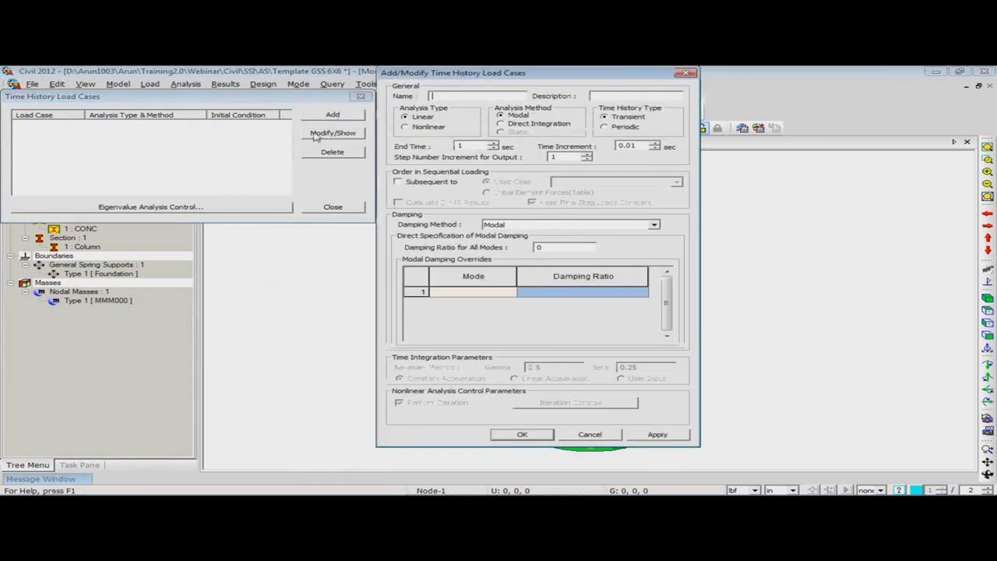
pyautogui.write('TH')
pyautogui.click(433, 129)
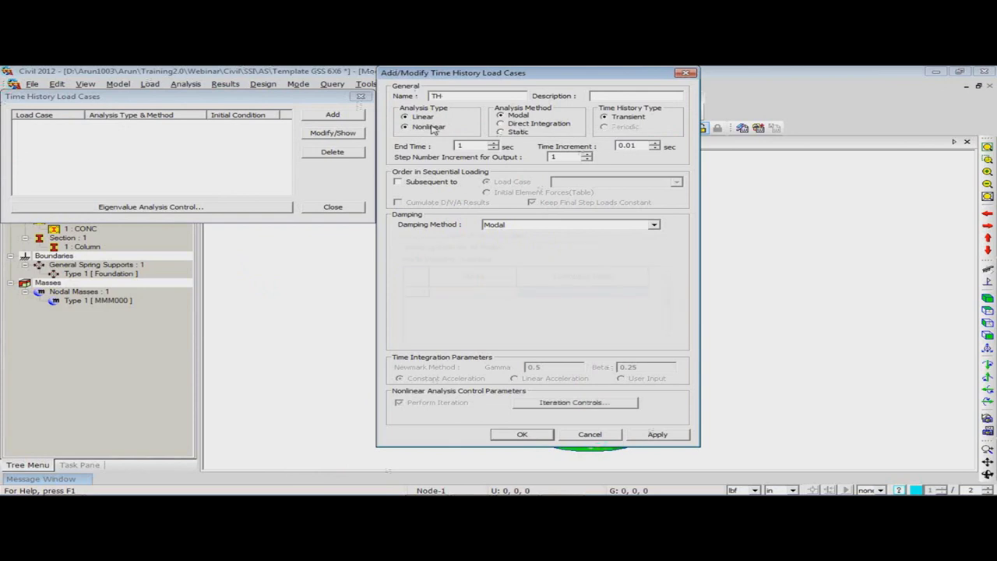
pyautogui.click(503, 124)
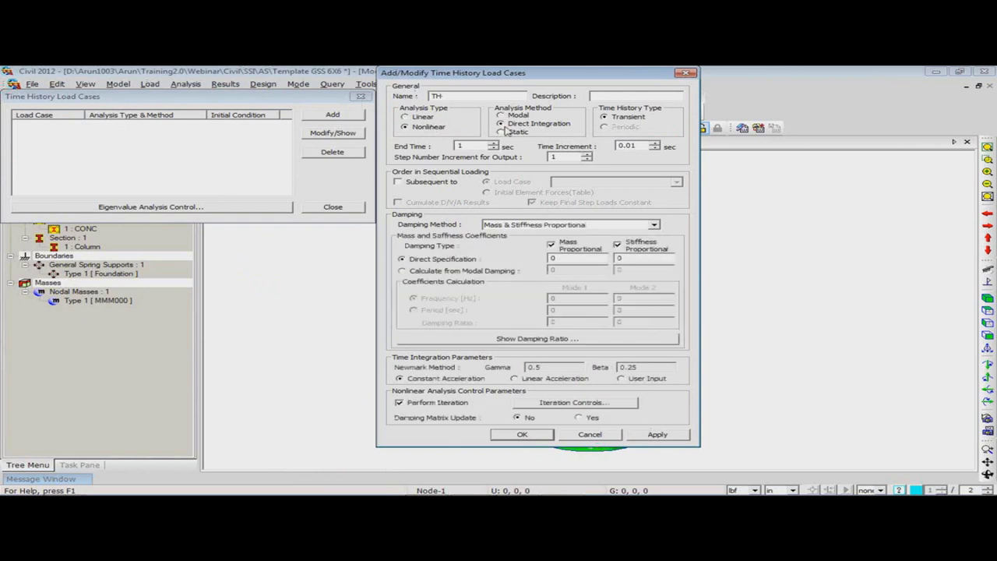
# Step: Set the load case's end time to 60 sec and its damping method to Element Mass & Stiffness Proportional
pyautogui.doubleClick(479, 146)
pyautogui.write('60')
pyautogui.click(504, 227)
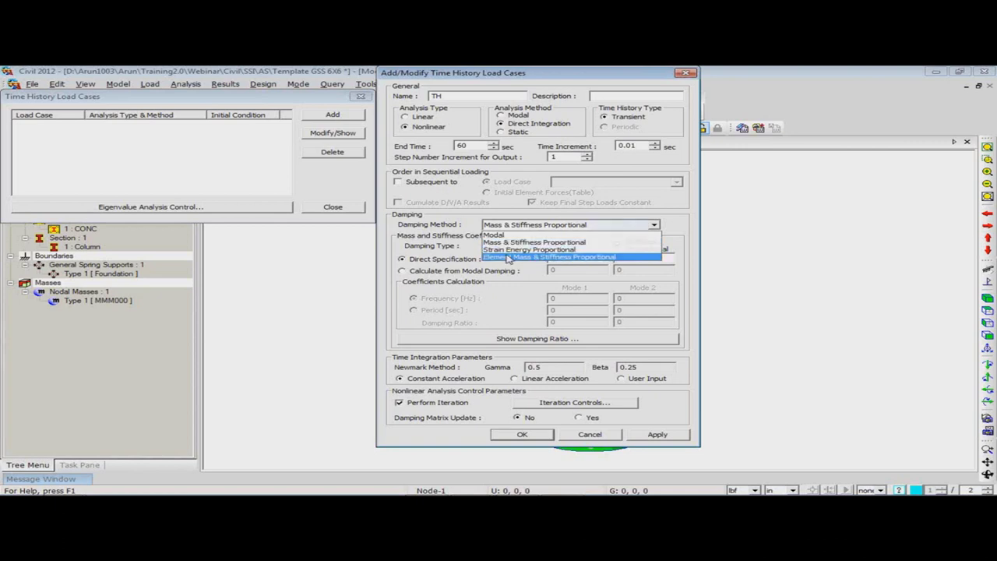
pyautogui.click(507, 256)
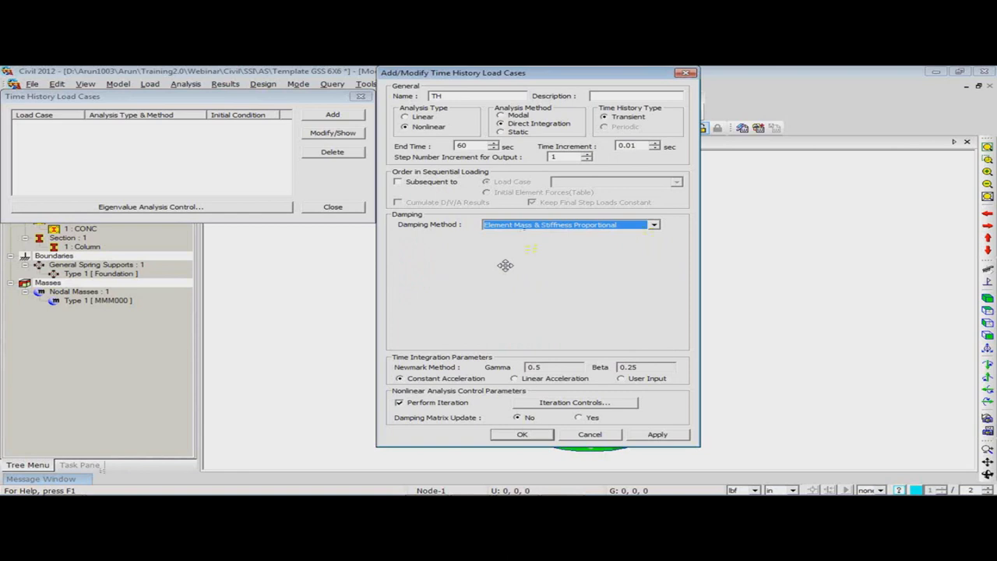
pyautogui.click(524, 435)
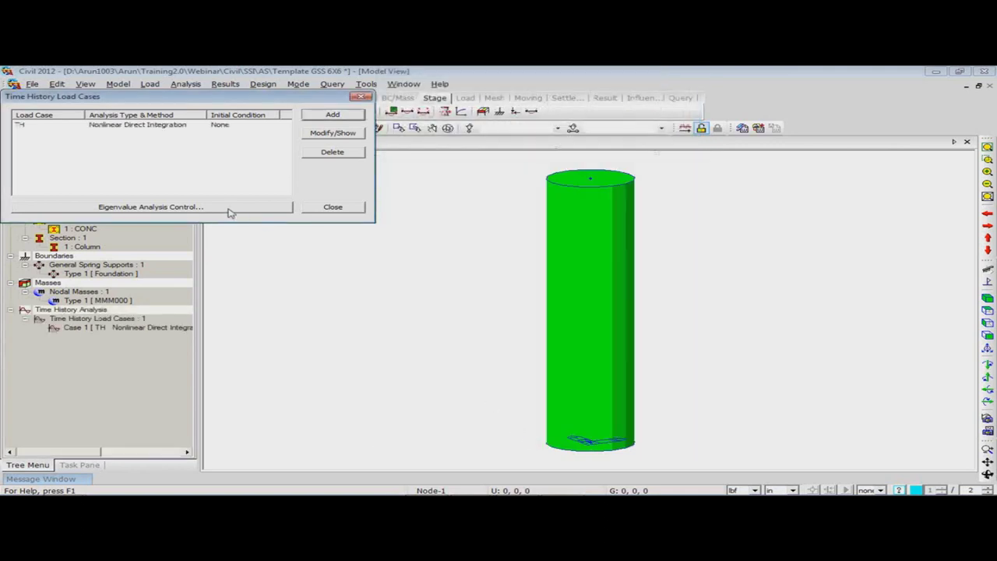
# Step: Set the eigenvalue analysis control to 10 frequencies and finish the time history load case definition
pyautogui.click(228, 209)
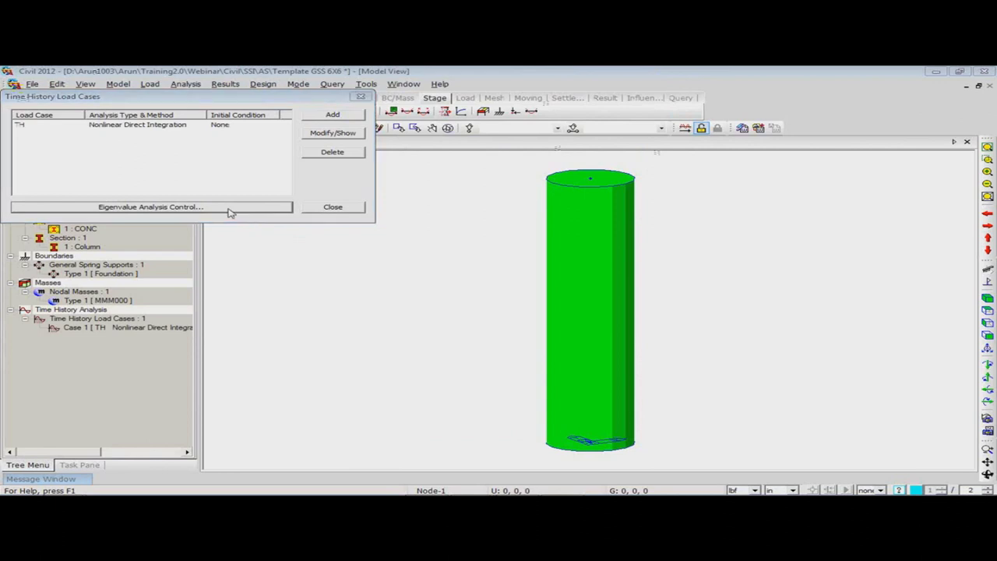
pyautogui.moveTo(228, 206); pyautogui.dragTo(733, 217)
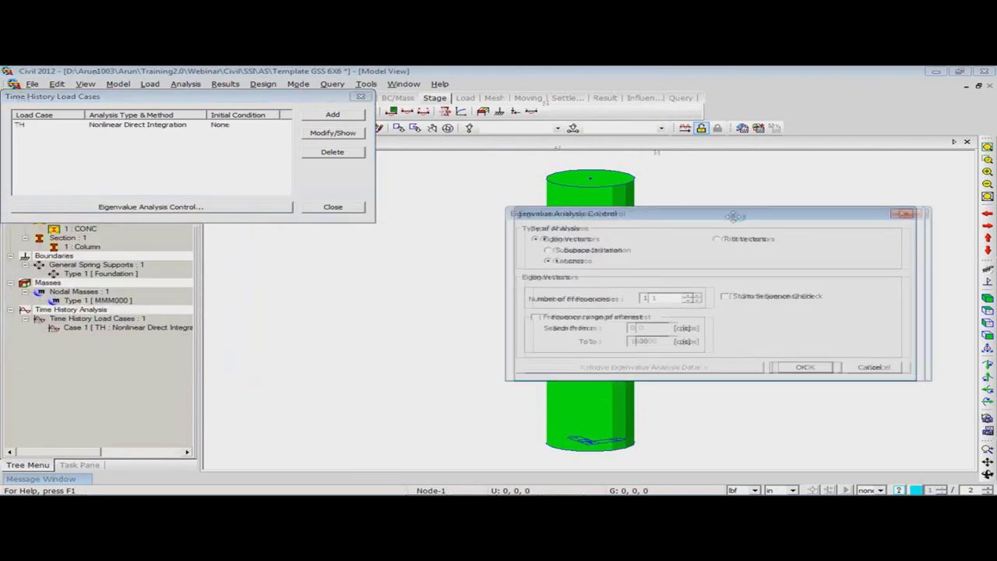
pyautogui.doubleClick(668, 298)
pyautogui.write('10')
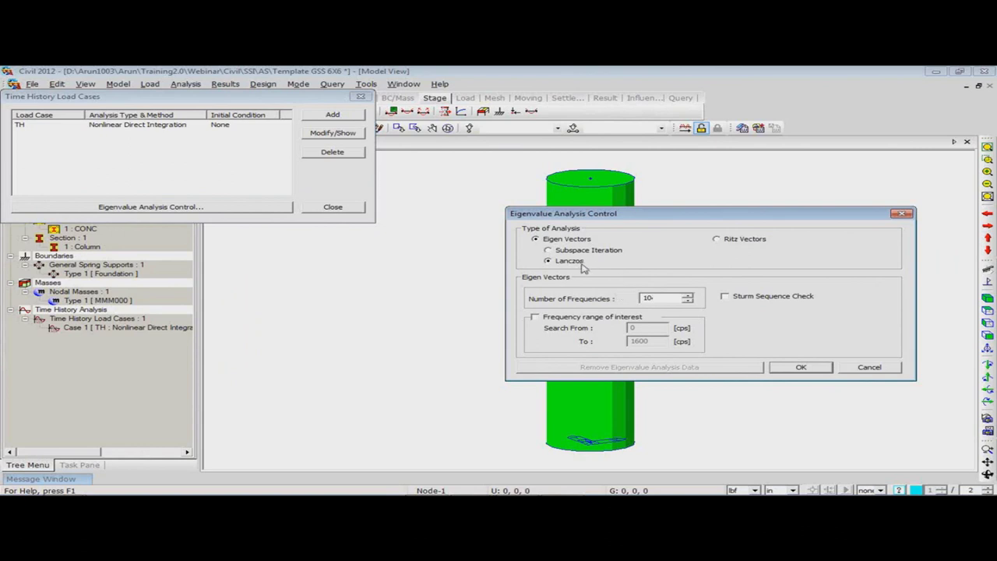
pyautogui.click(787, 370)
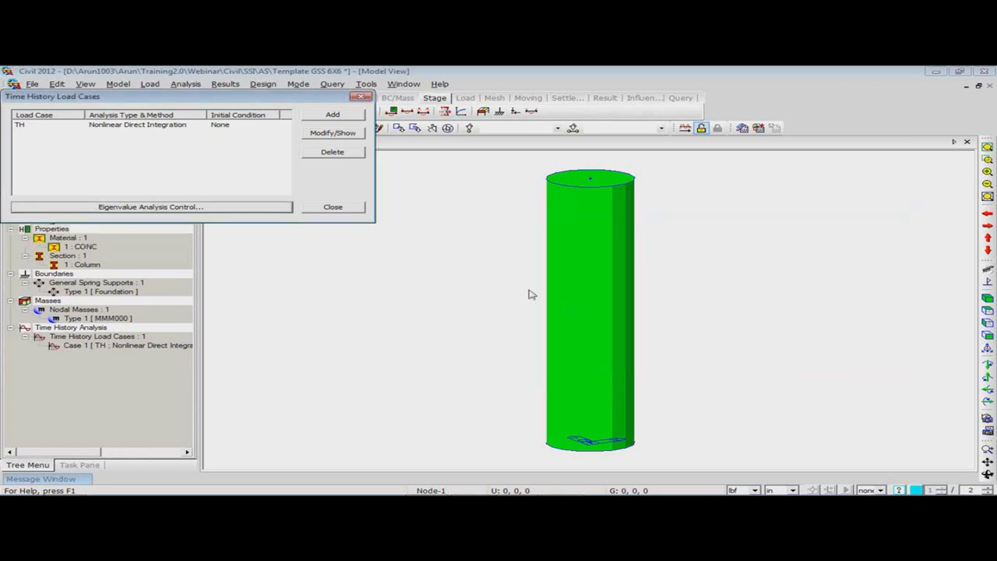
pyautogui.click(353, 210)
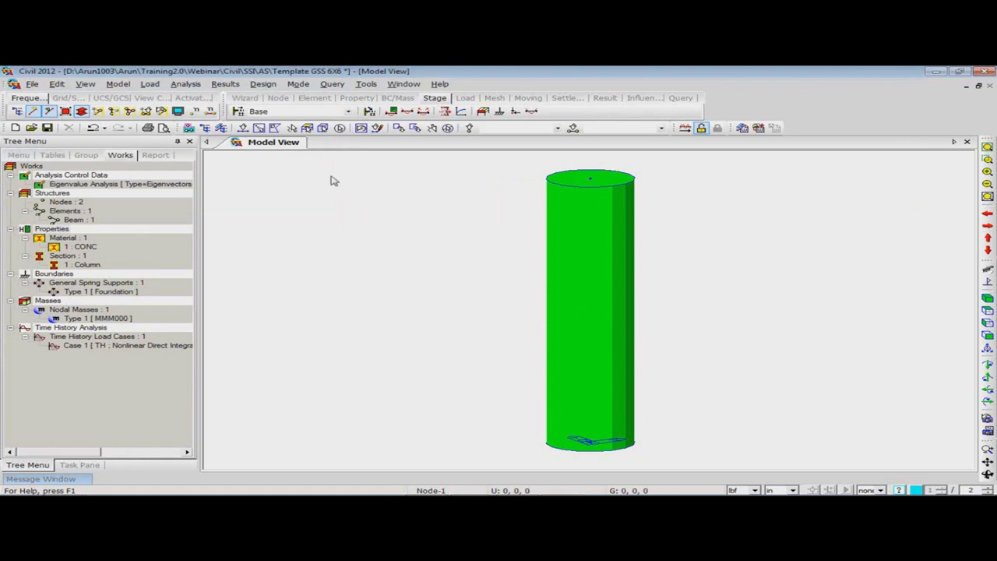
# Step: Add a time forcing function generated from the 1940, El Centro Site, 270 Deg earthquake record
pyautogui.rightClick(278, 170)
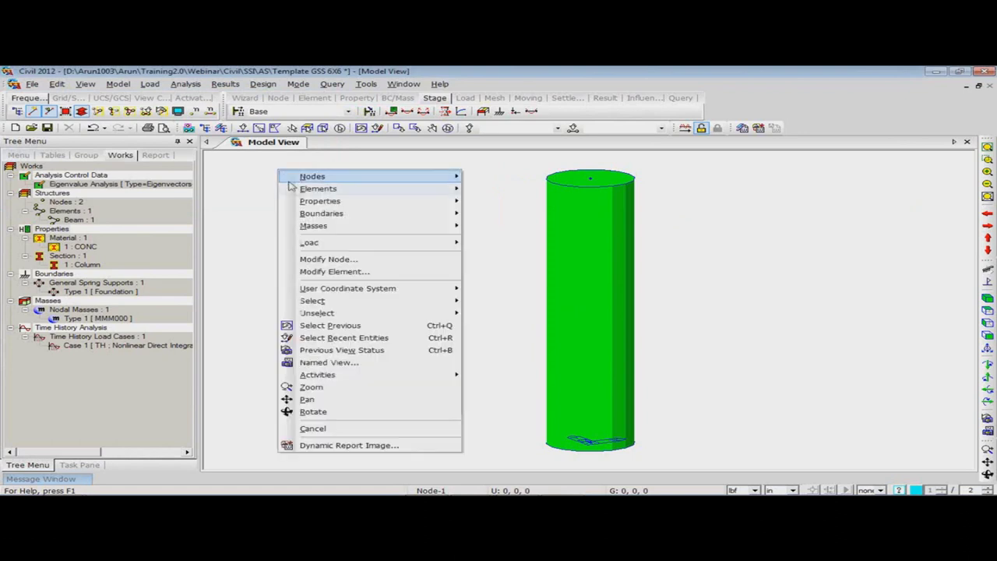
pyautogui.moveTo(335, 241)
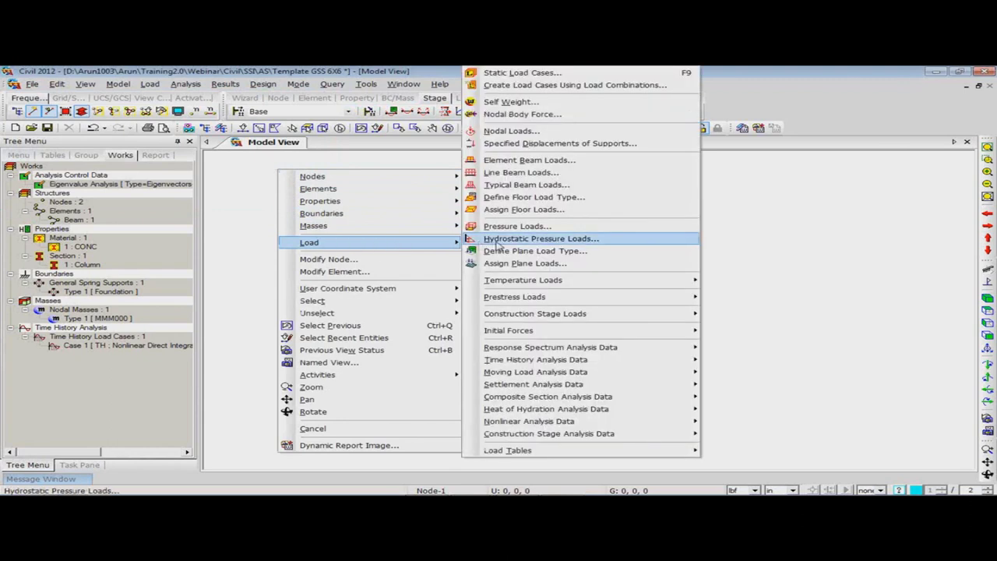
pyautogui.moveTo(520, 363)
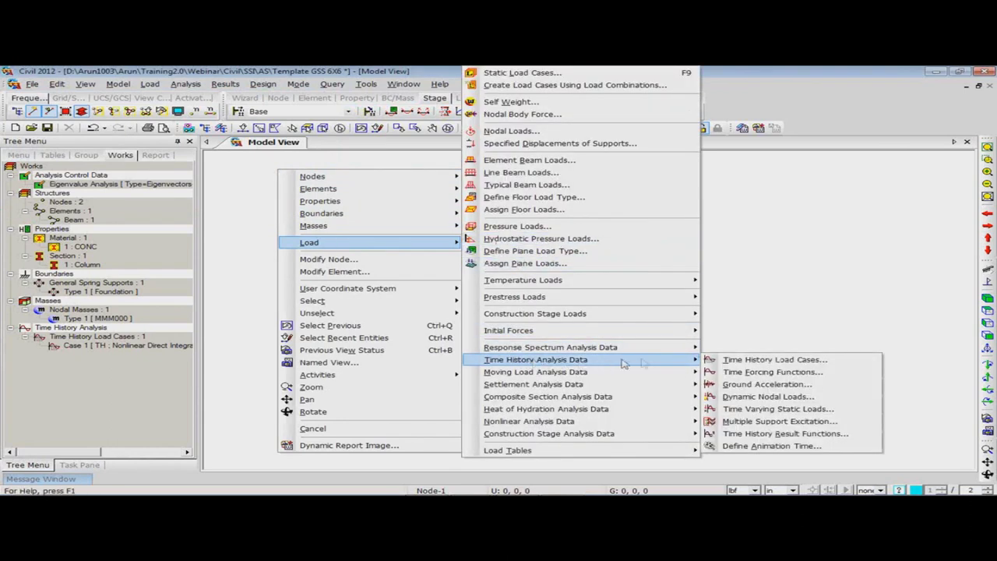
pyautogui.click(746, 373)
pyautogui.click(288, 117)
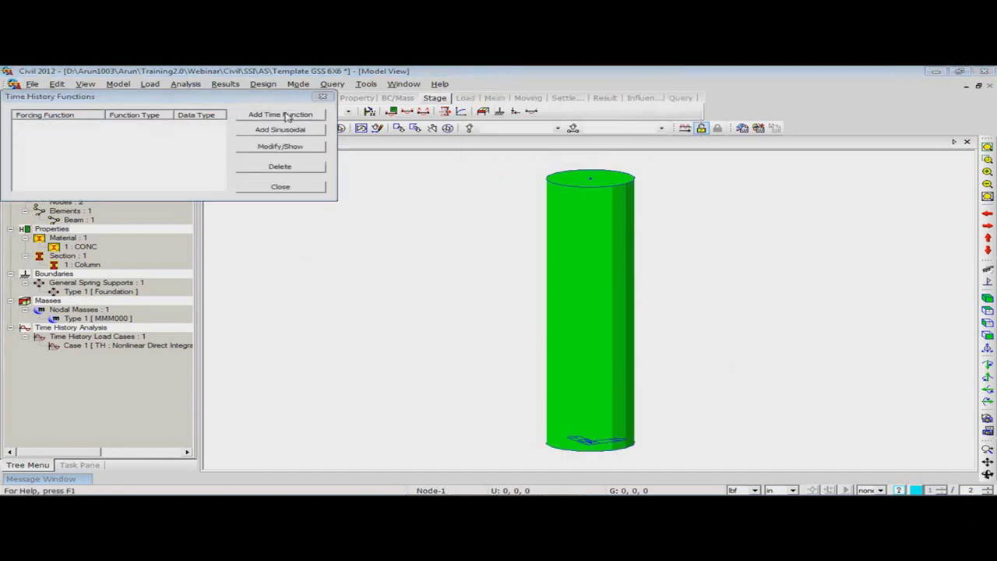
pyautogui.moveTo(354, 208); pyautogui.dragTo(692, 131)
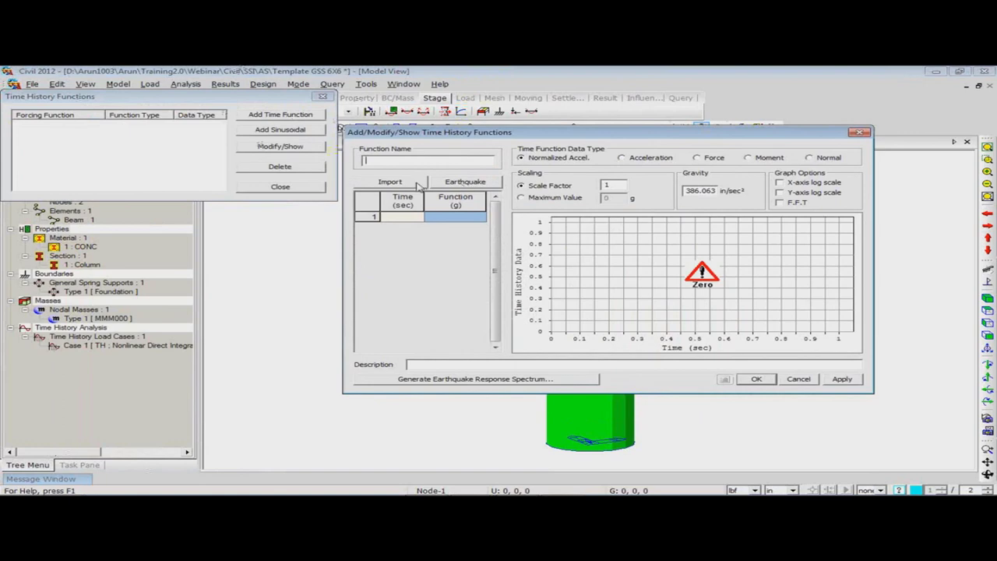
pyautogui.click(452, 186)
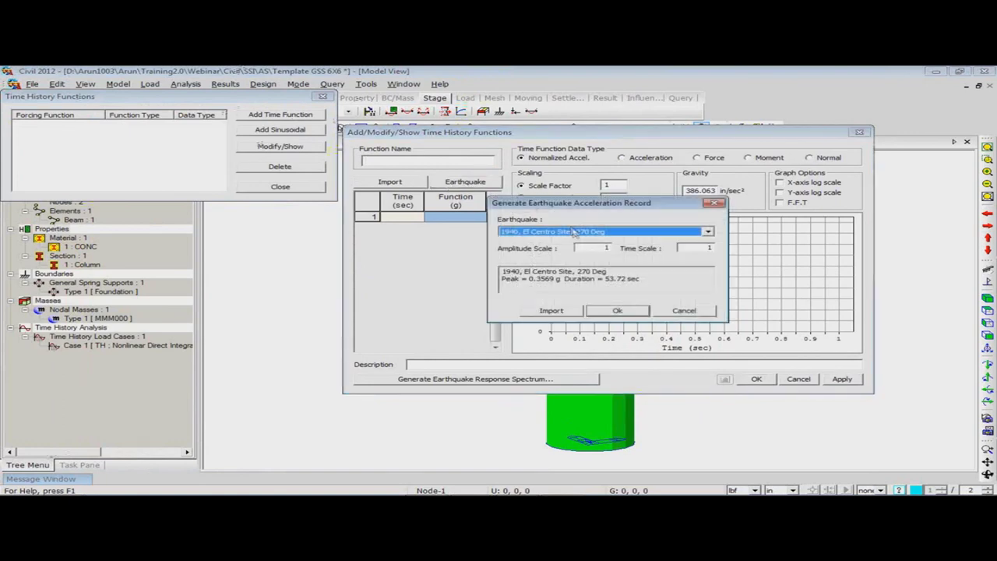
pyautogui.moveTo(704, 237); pyautogui.dragTo(705, 204)
pyautogui.click(701, 199)
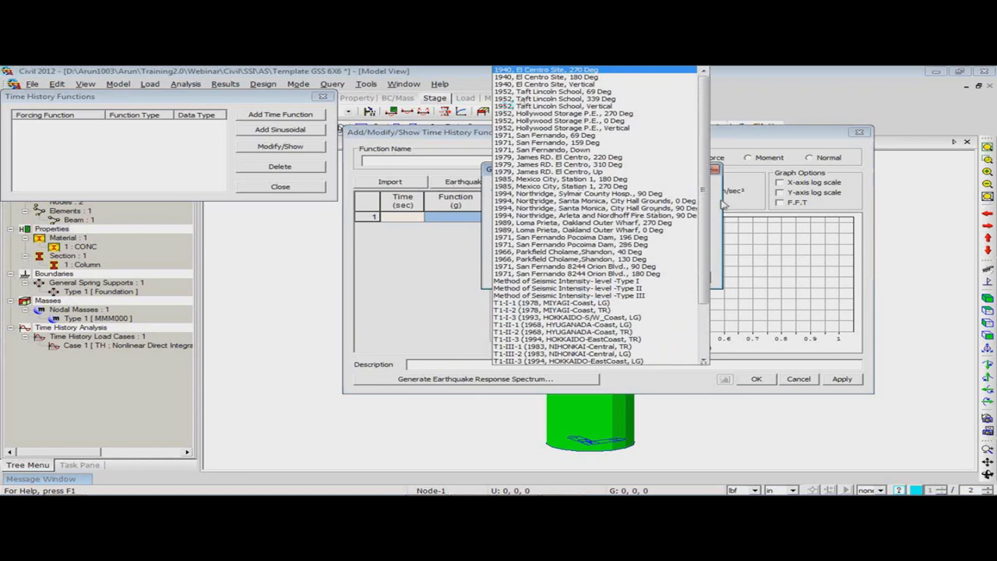
pyautogui.click(718, 199)
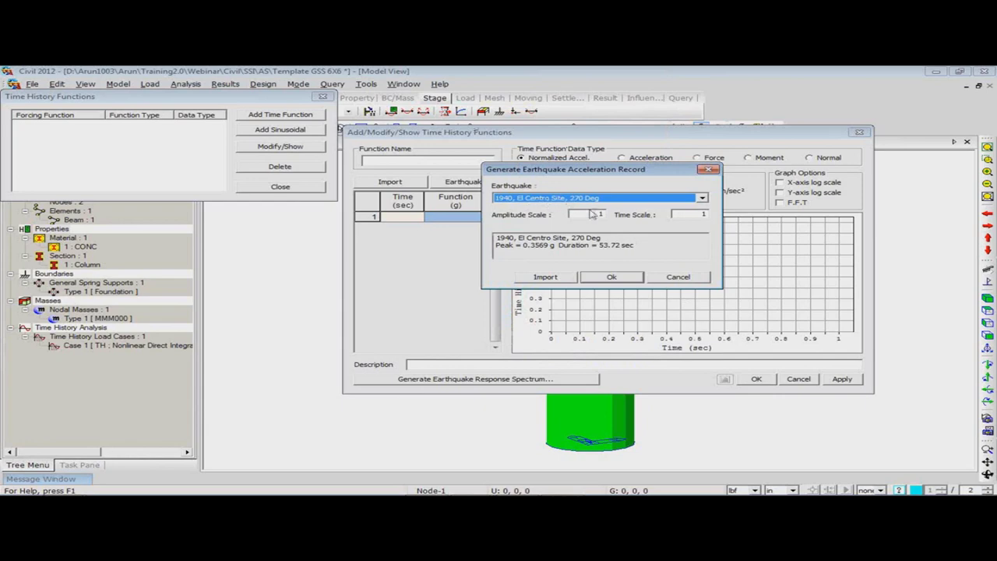
pyautogui.click(607, 277)
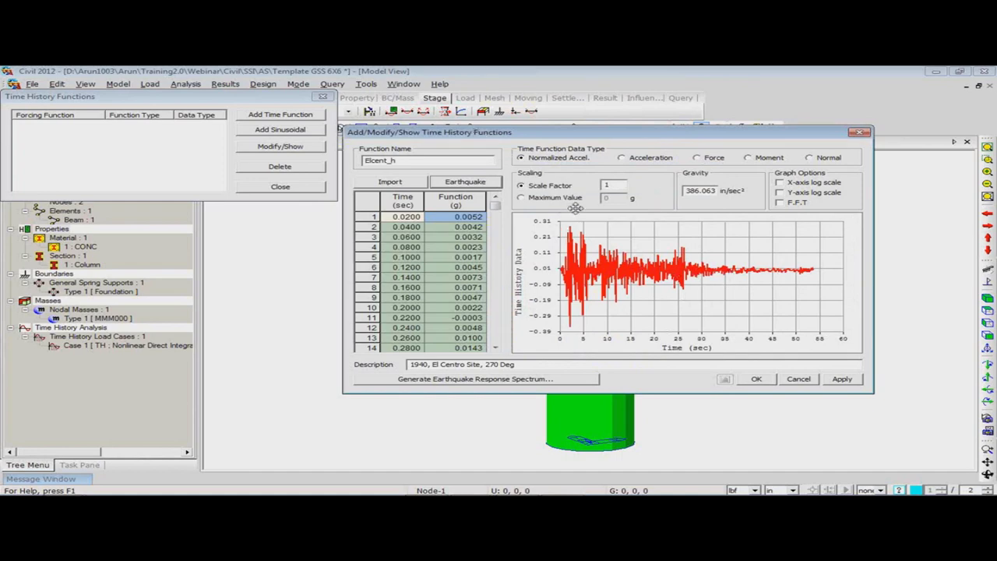
pyautogui.click(756, 379)
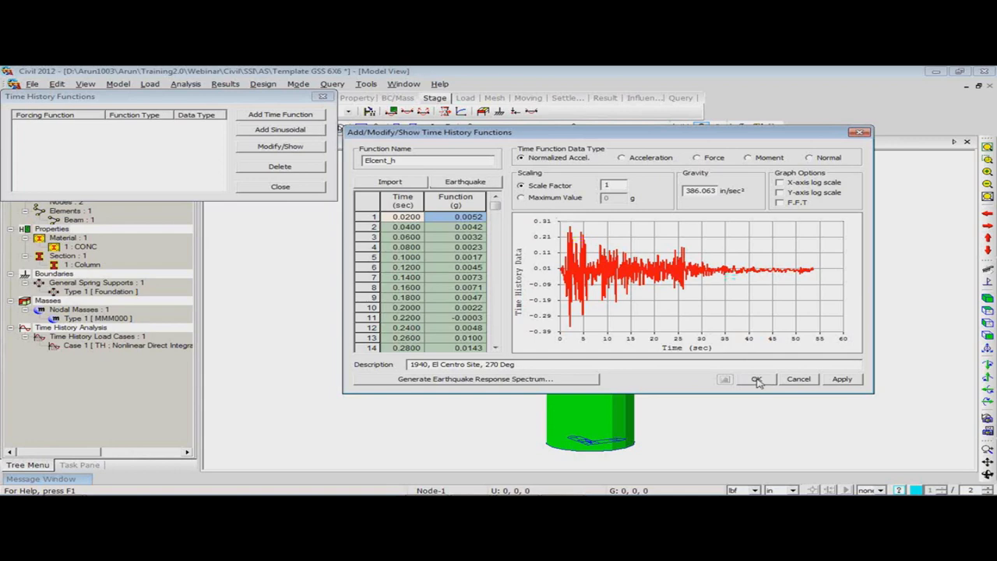
pyautogui.click(305, 191)
# Step: Add a ground acceleration to load case TH, using function Elcent_h for direction X
pyautogui.rightClick(280, 178)
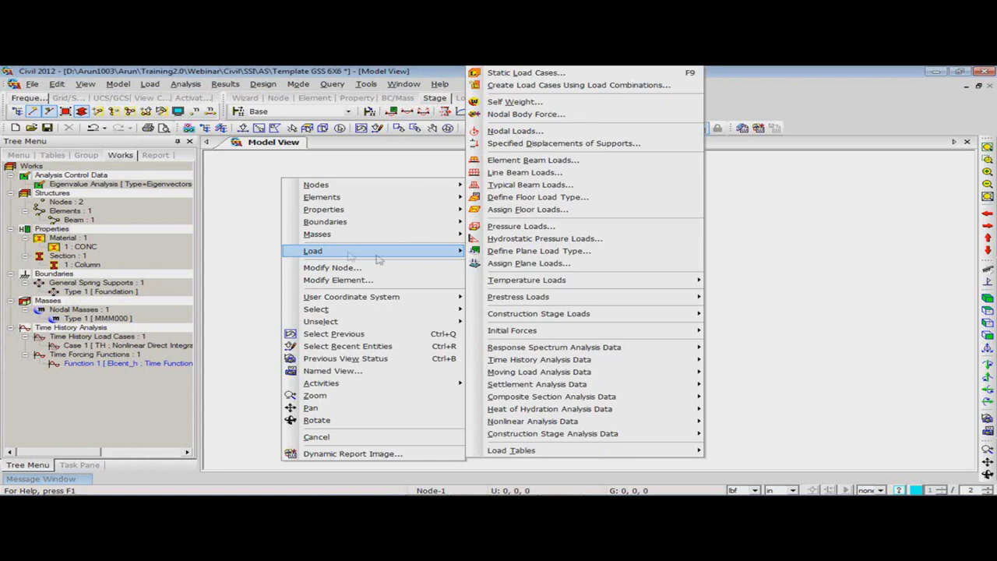
pyautogui.moveTo(603, 365)
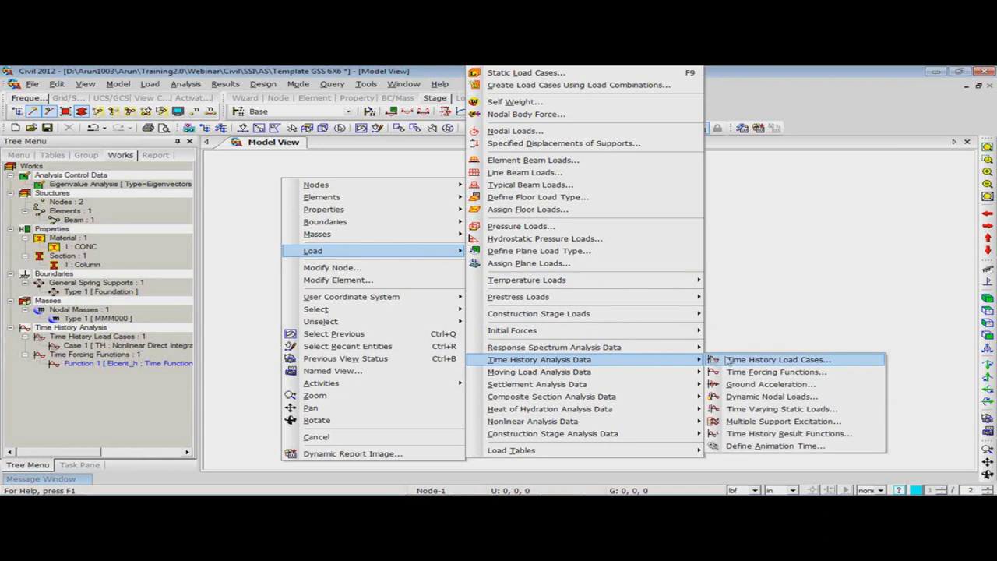
pyautogui.click(742, 389)
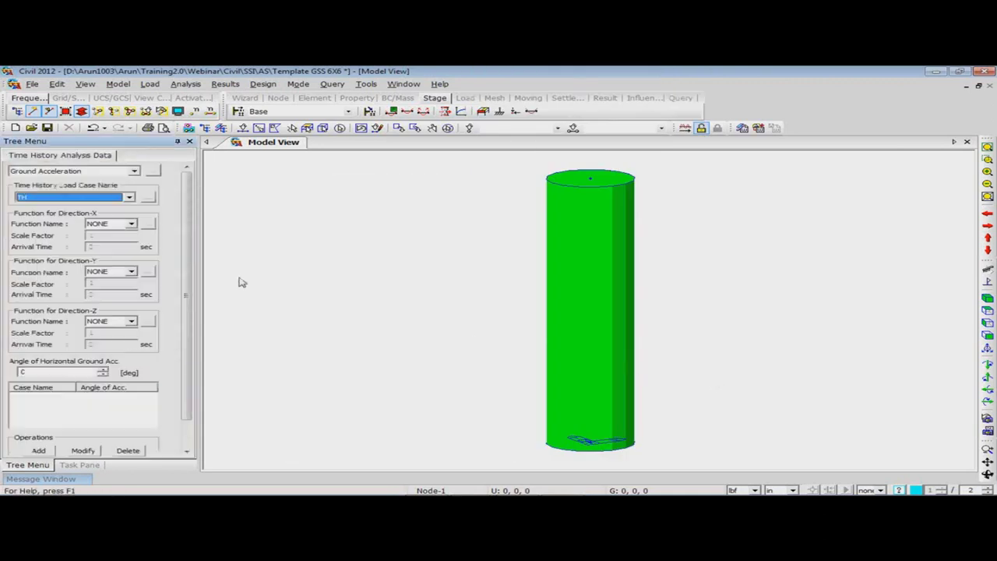
pyautogui.click(131, 223)
pyautogui.click(131, 237)
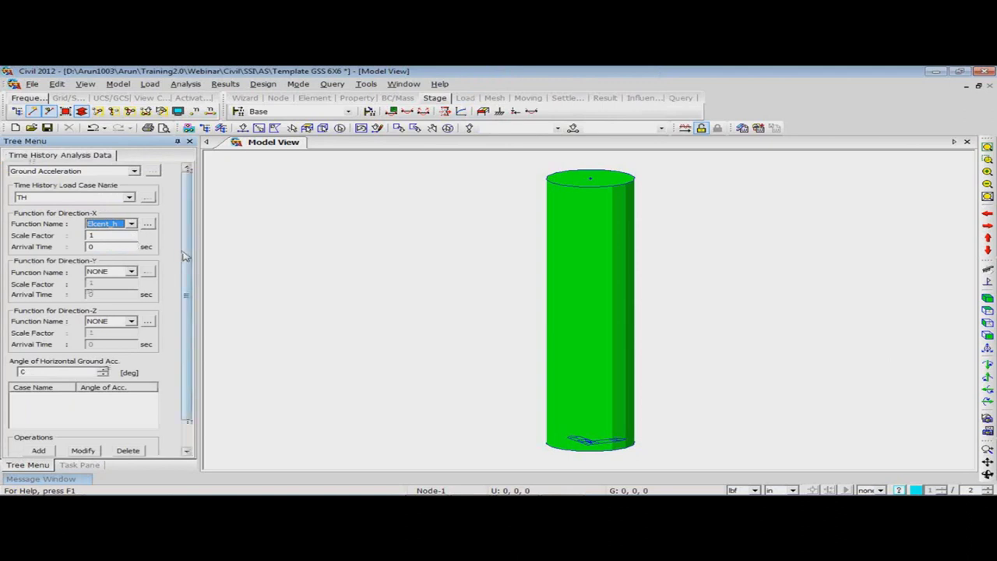
pyautogui.moveTo(185, 257); pyautogui.dragTo(179, 285)
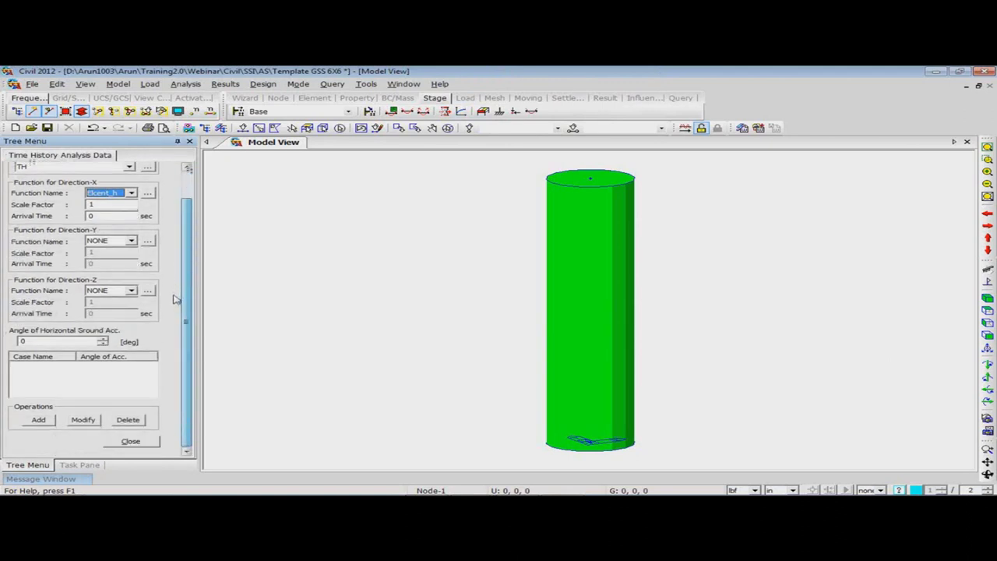
pyautogui.click(39, 420)
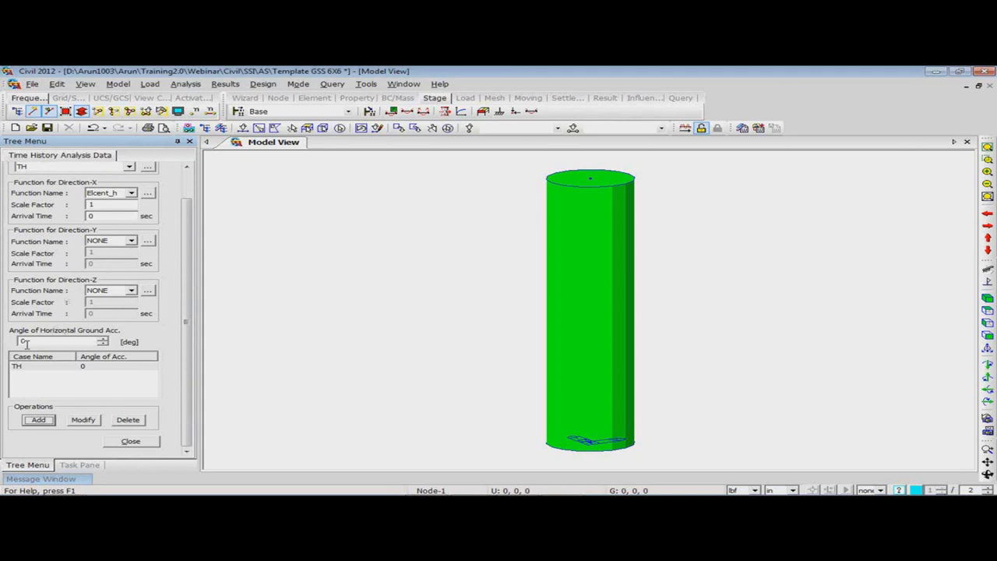
pyautogui.doubleClick(25, 342)
pyautogui.click(125, 442)
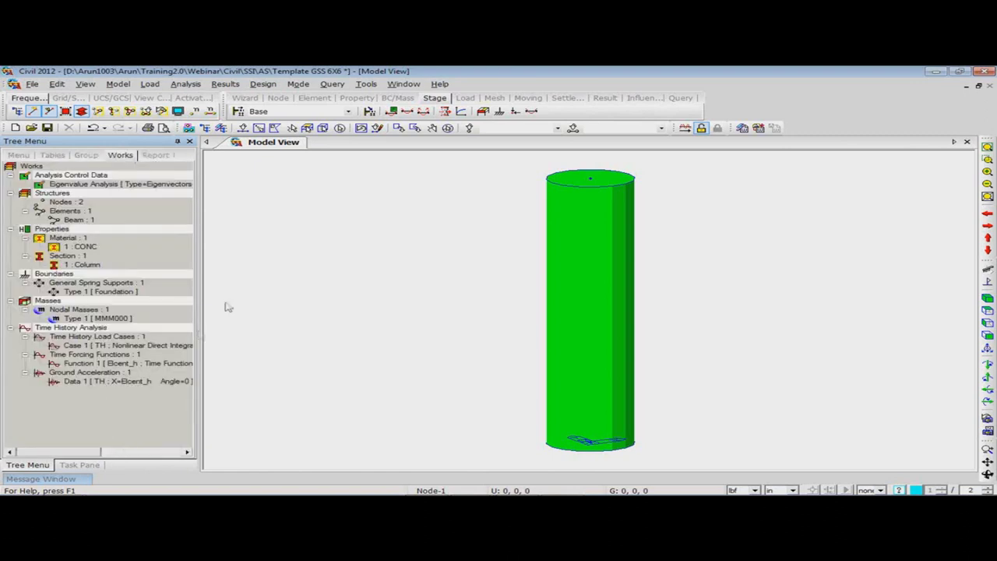
# Step: Add a Displ/Vel/Accel graph result function named Col-Top for DX displacement of node 2 relative to ground under load case TH
pyautogui.rightClick(249, 205)
pyautogui.click(253, 186)
pyautogui.rightClick(254, 185)
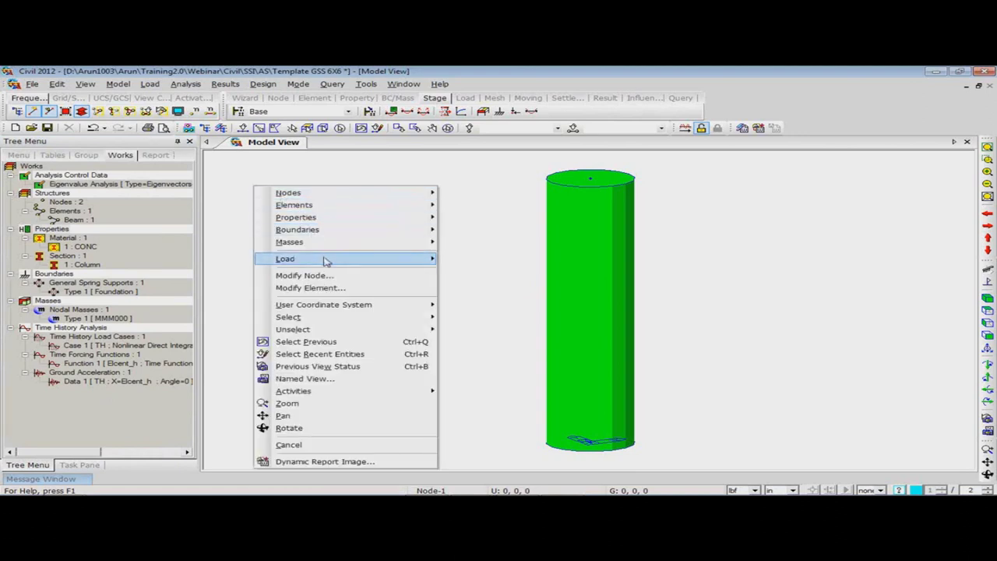
pyautogui.moveTo(543, 360)
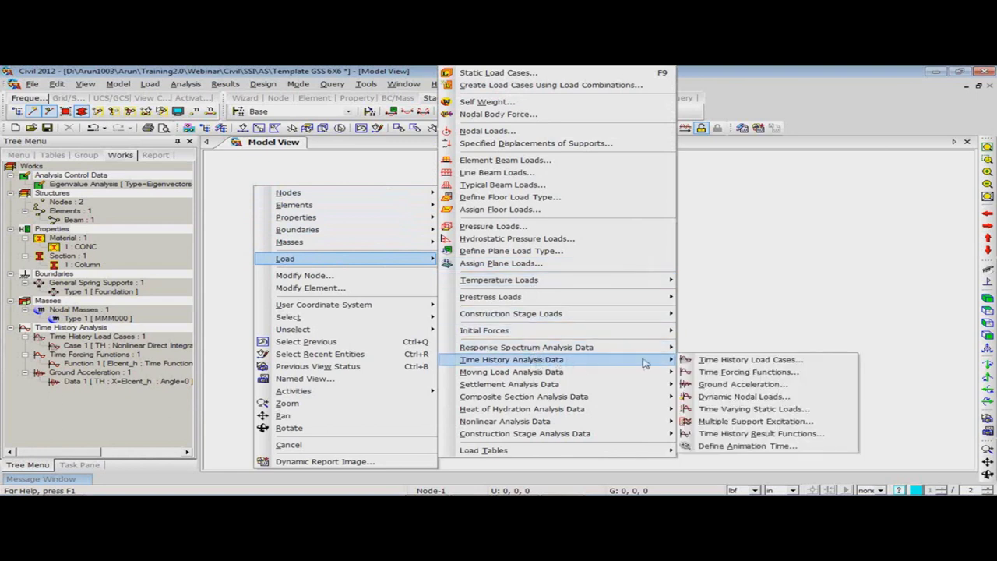
pyautogui.click(740, 433)
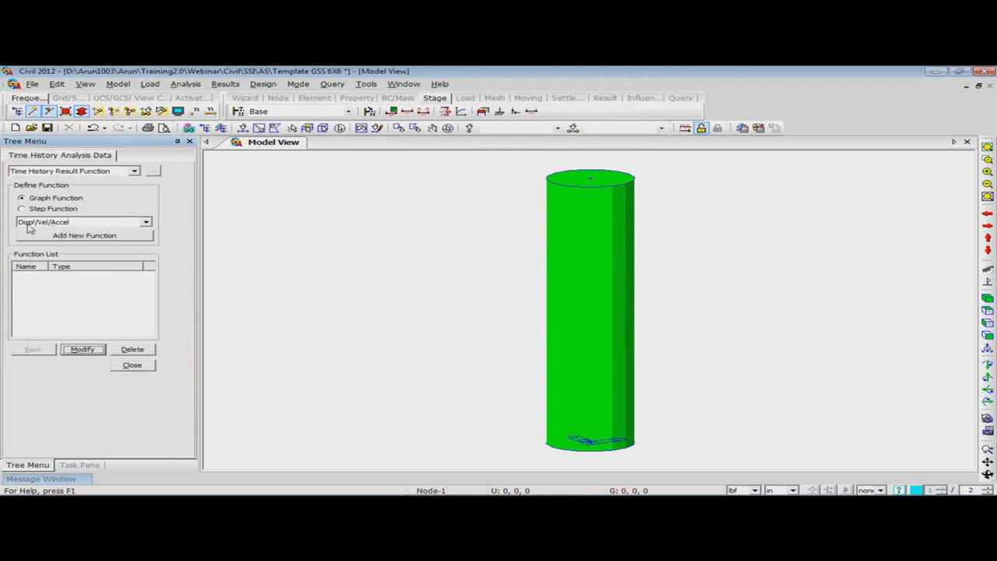
pyautogui.click(54, 235)
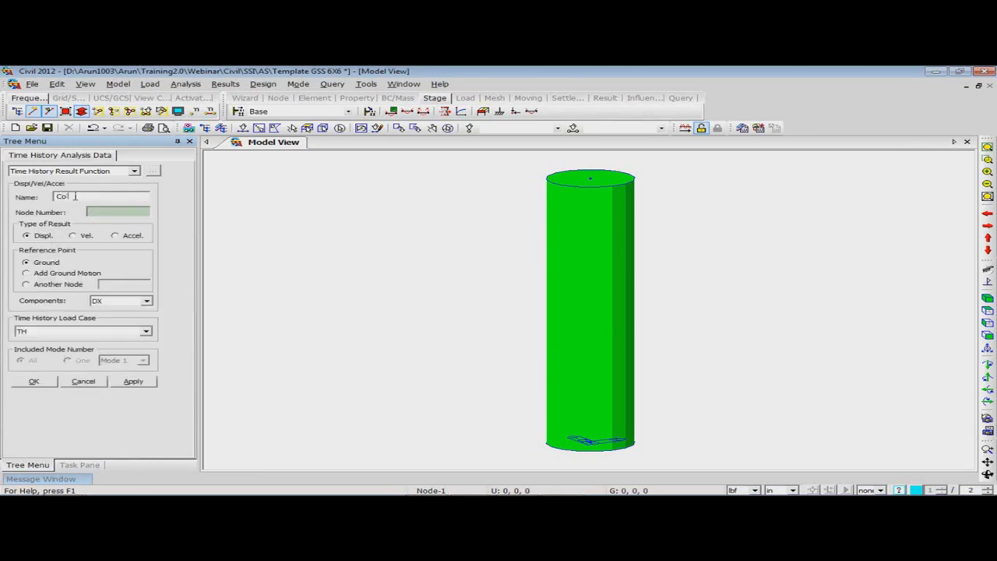
pyautogui.click(80, 197)
pyautogui.write('Col-Top')
pyautogui.click(135, 210)
pyautogui.click(589, 180)
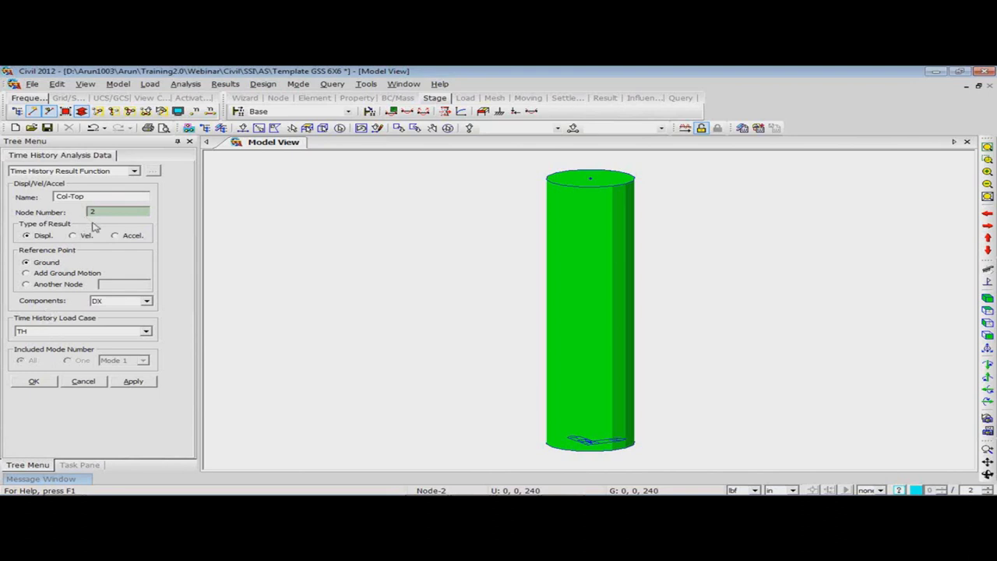
pyautogui.click(32, 383)
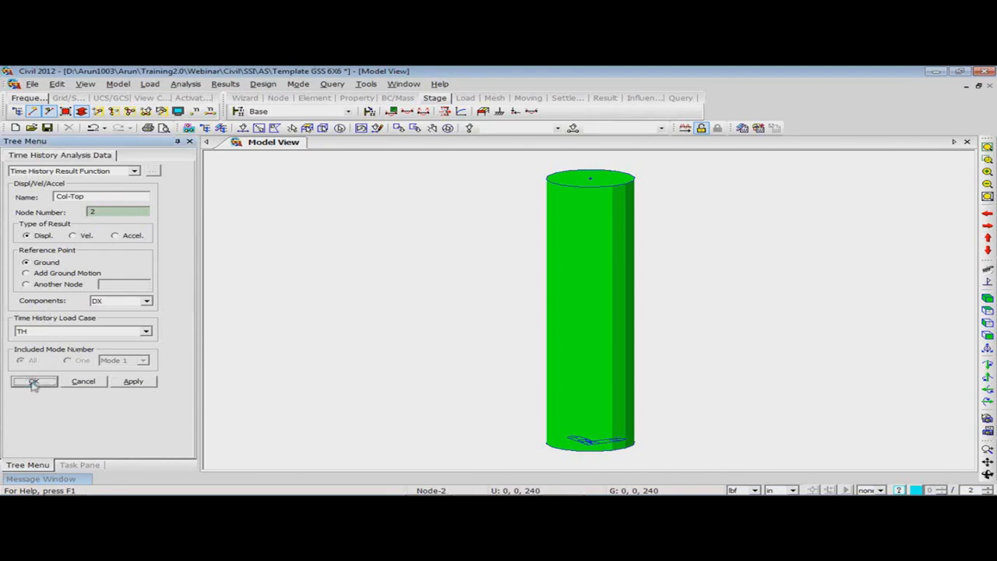
pyautogui.click(132, 367)
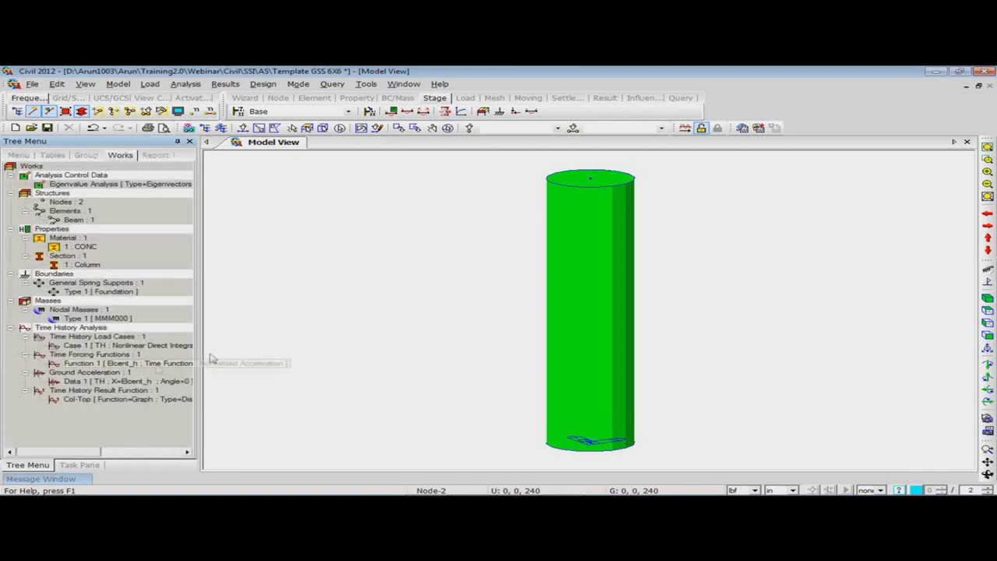
# Step: Run the analysis and display the Mode 1 vibration mode shape with its legend
pyautogui.click(686, 129)
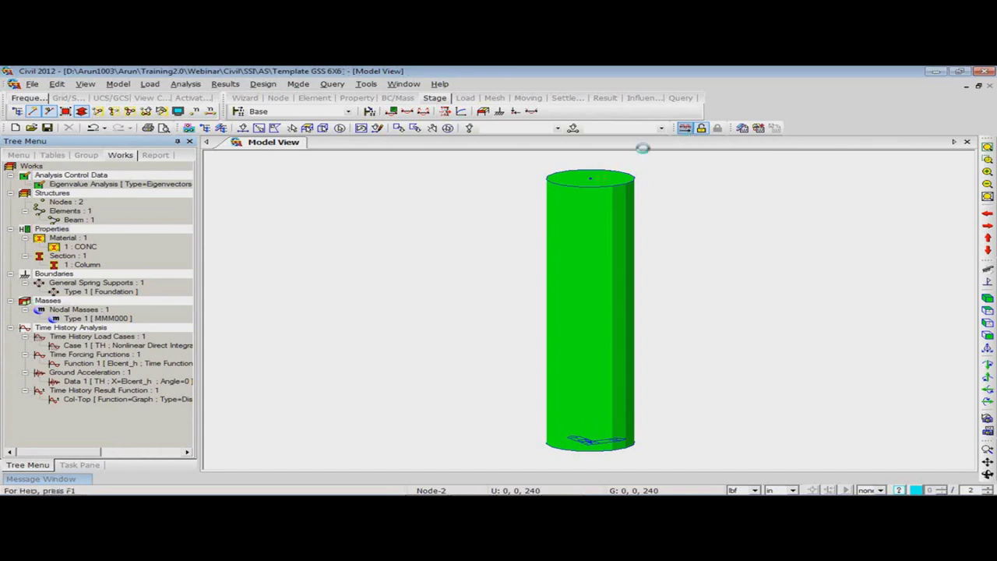
pyautogui.moveTo(76, 478)
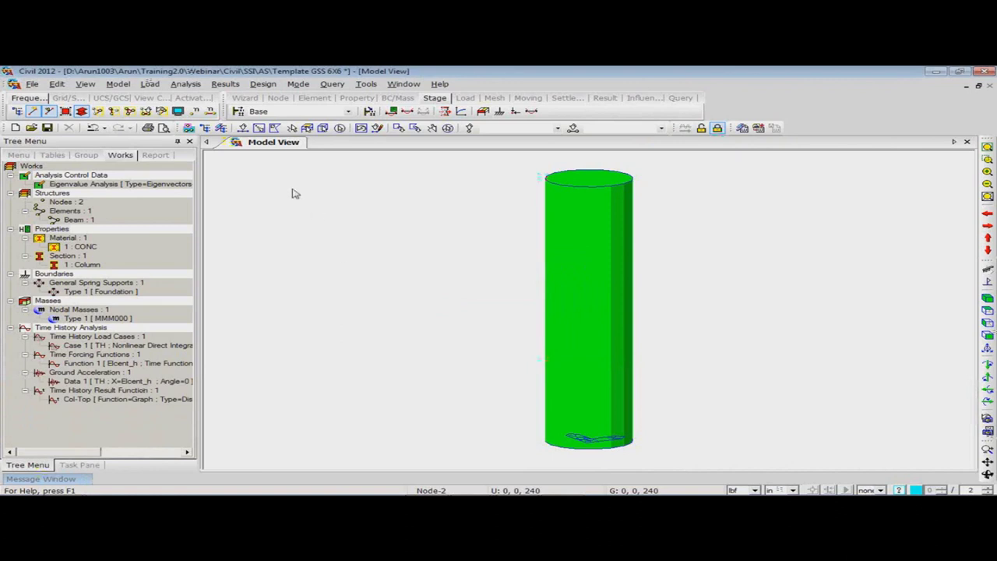
pyautogui.click(226, 85)
pyautogui.click(280, 319)
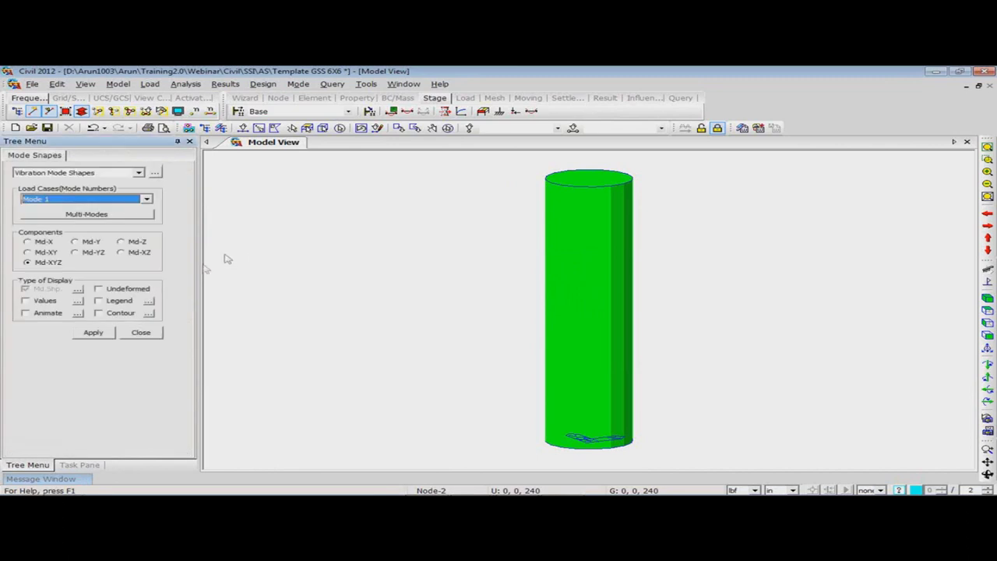
pyautogui.click(98, 301)
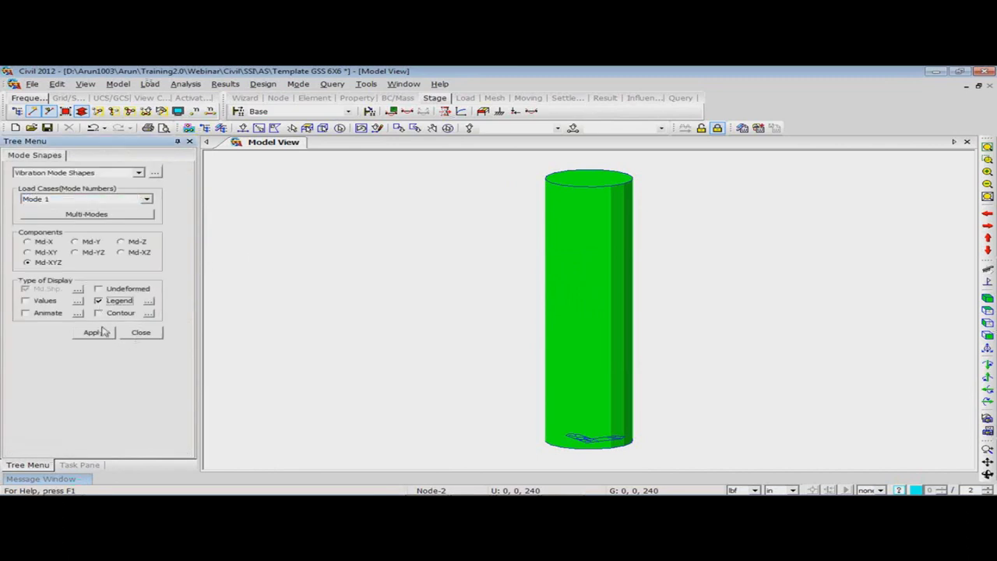
pyautogui.click(104, 334)
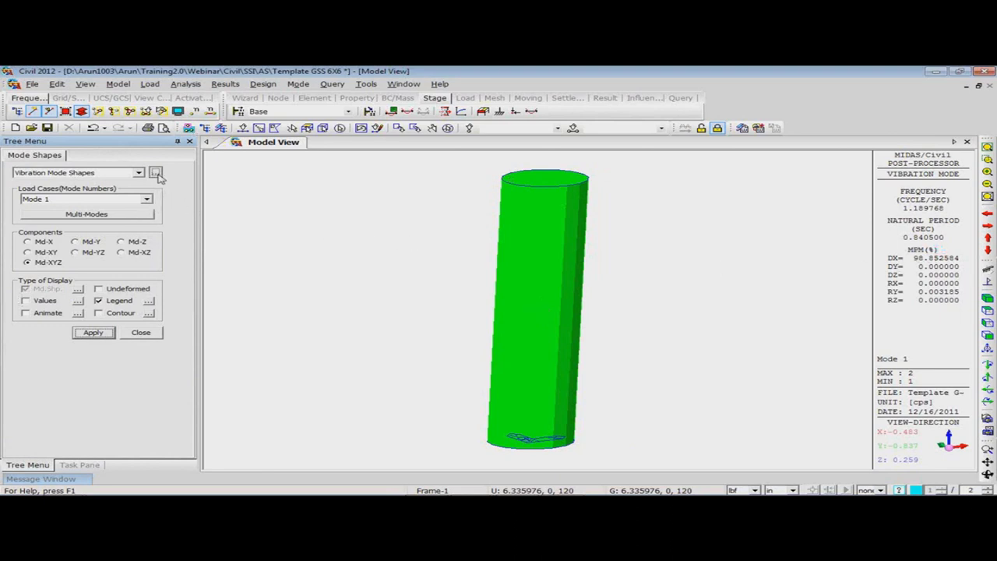
# Step: Examine the eigenvalue mode result table for modal frequencies, periods and participation masses, then leave the mode shape results
pyautogui.press('Return')
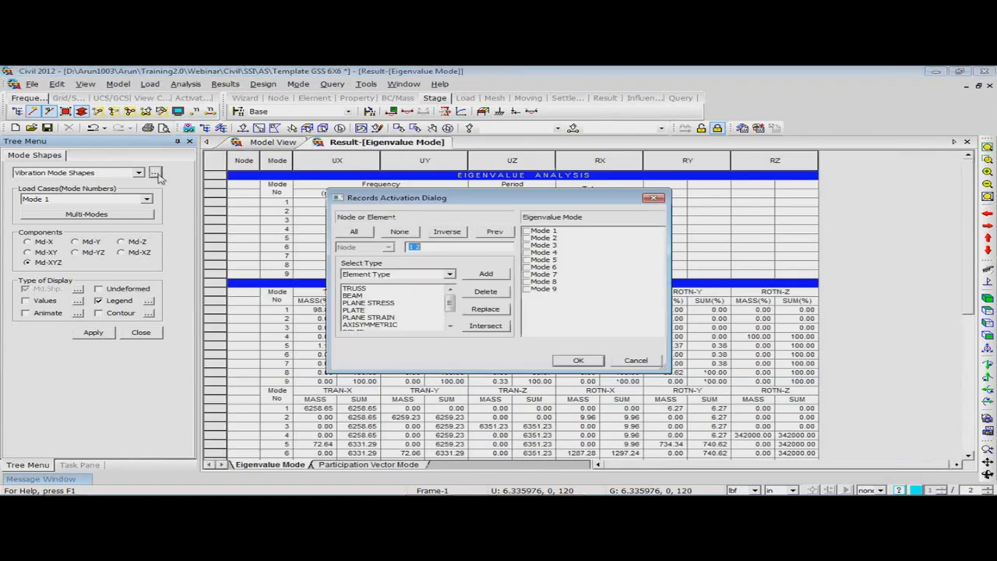
pyautogui.click(577, 362)
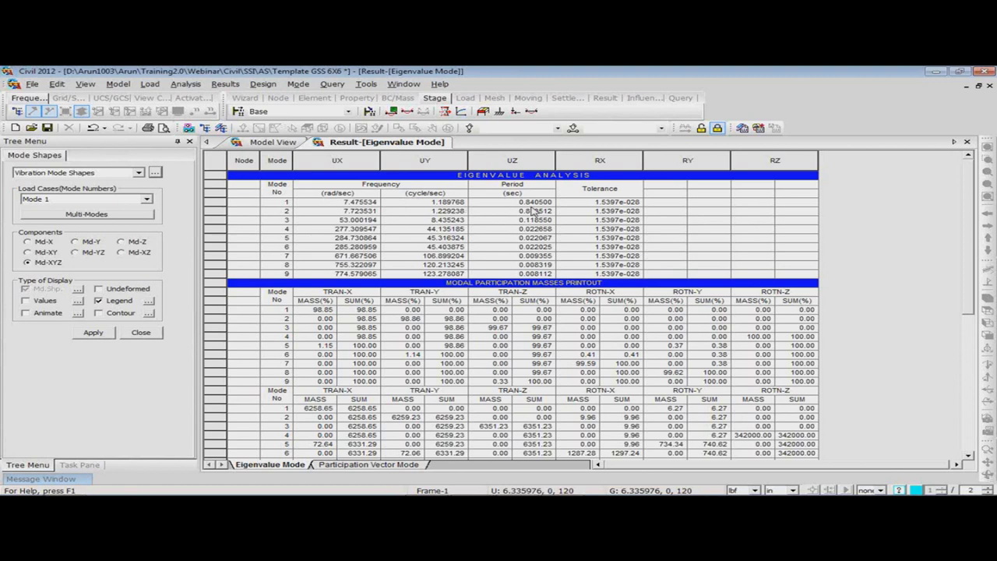
pyautogui.click(966, 142)
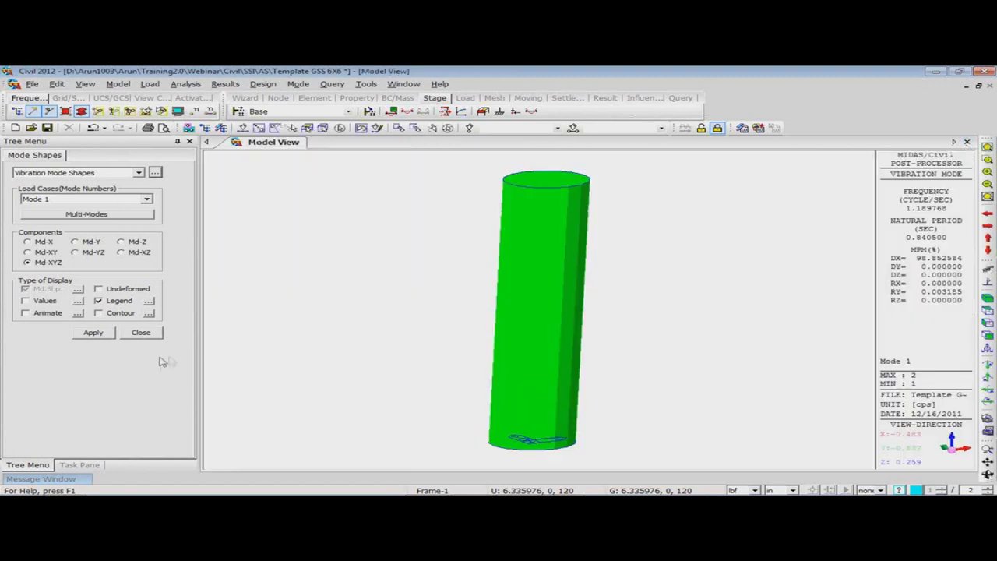
pyautogui.click(150, 336)
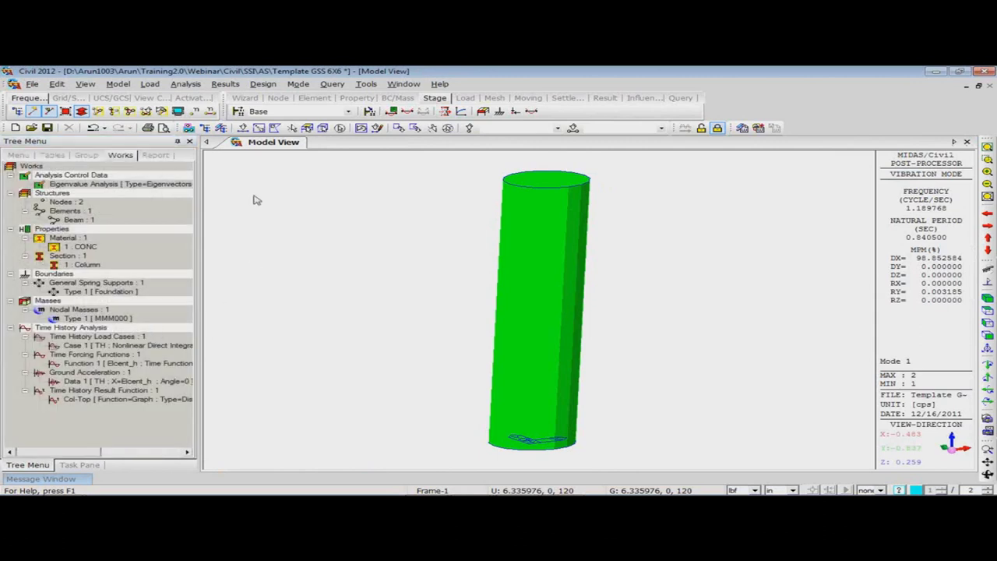
# Step: Set up a time history graph with the Col-Top function on the vertical axis
pyautogui.rightClick(254, 201)
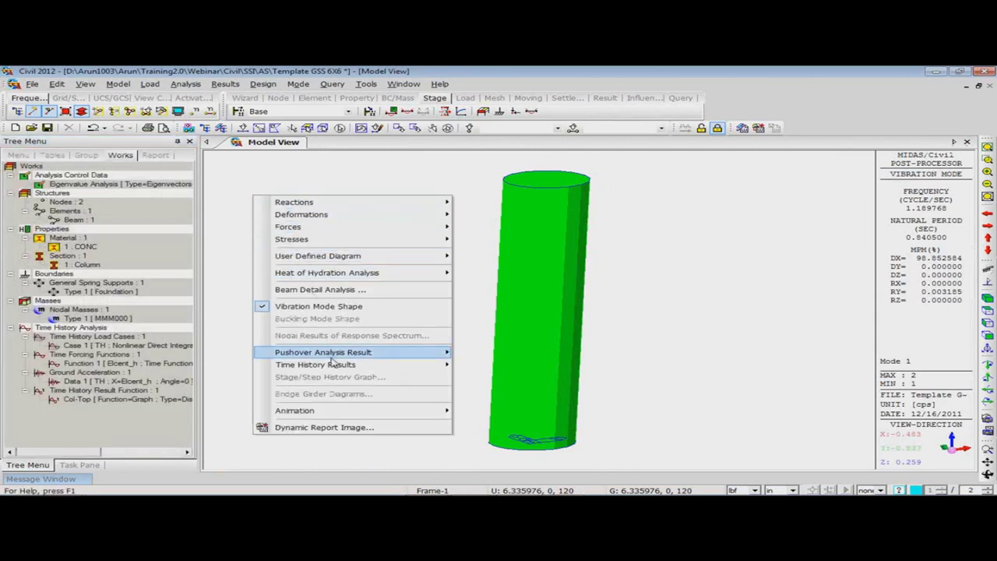
pyautogui.moveTo(444, 364)
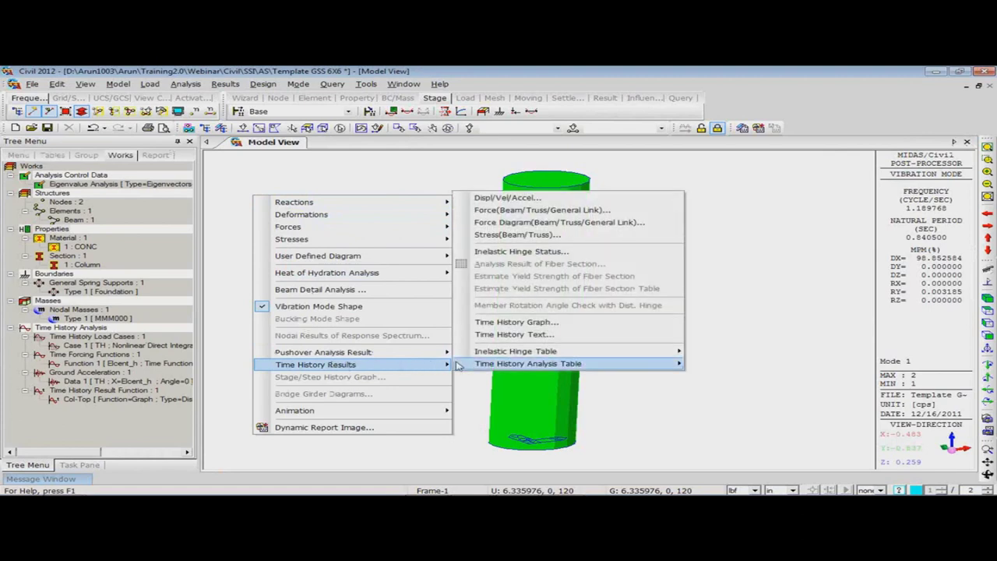
pyautogui.click(489, 327)
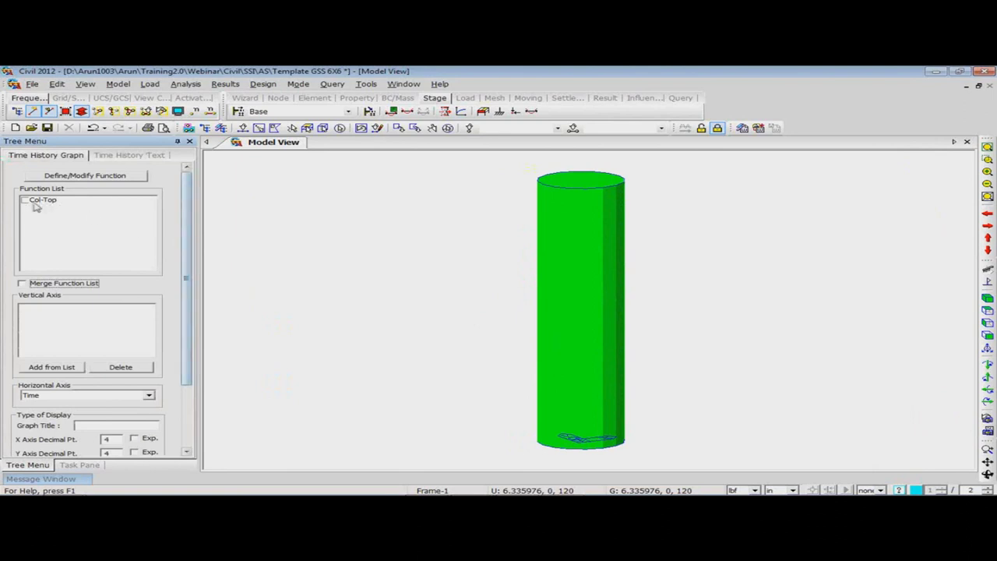
pyautogui.click(35, 202)
pyautogui.moveTo(187, 250); pyautogui.dragTo(184, 301)
pyautogui.click(53, 302)
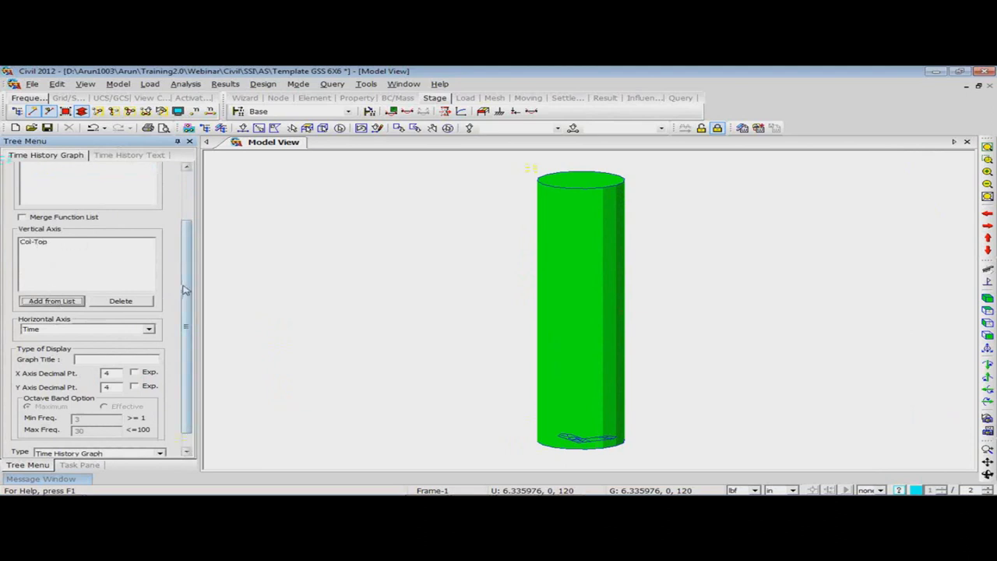
# Step: Title the graph Col Top-TH, set both axes to 1 decimal place, and generate the time history graph
pyautogui.click(125, 358)
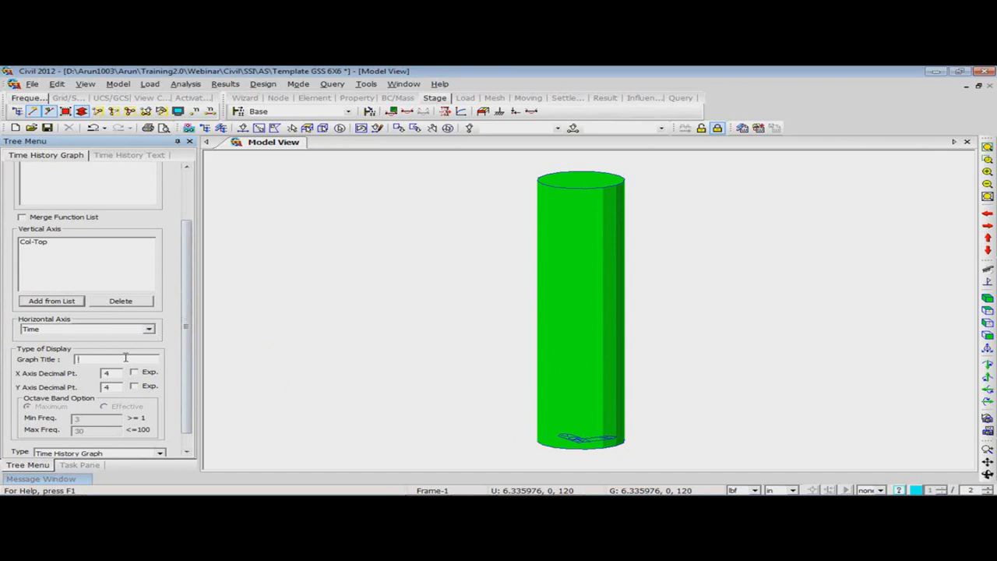
pyautogui.write('Col Top-TH')
pyautogui.doubleClick(107, 374)
pyautogui.write('1')
pyautogui.doubleClick(107, 387)
pyautogui.write('1')
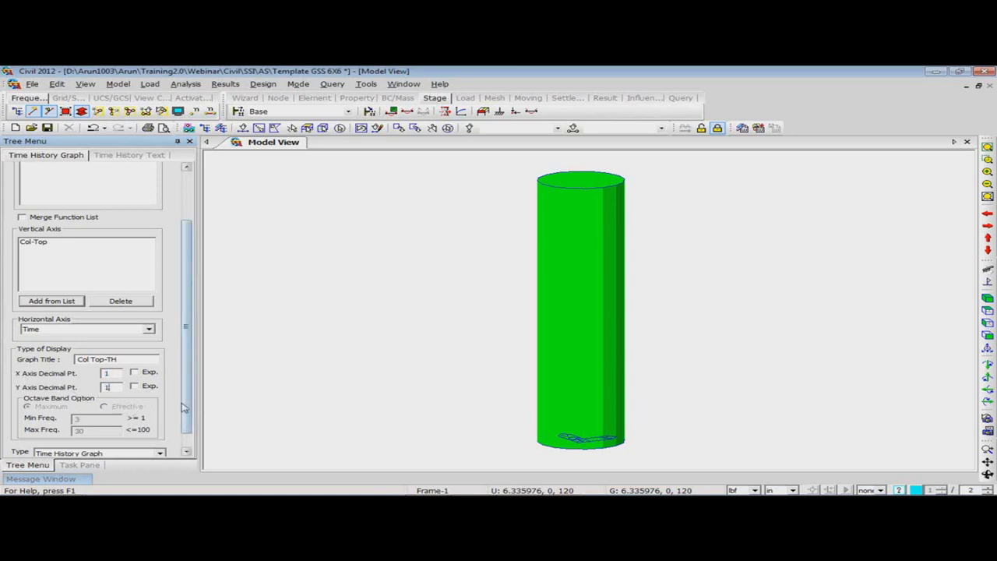
pyautogui.moveTo(187, 408); pyautogui.dragTo(176, 427)
pyautogui.click(92, 451)
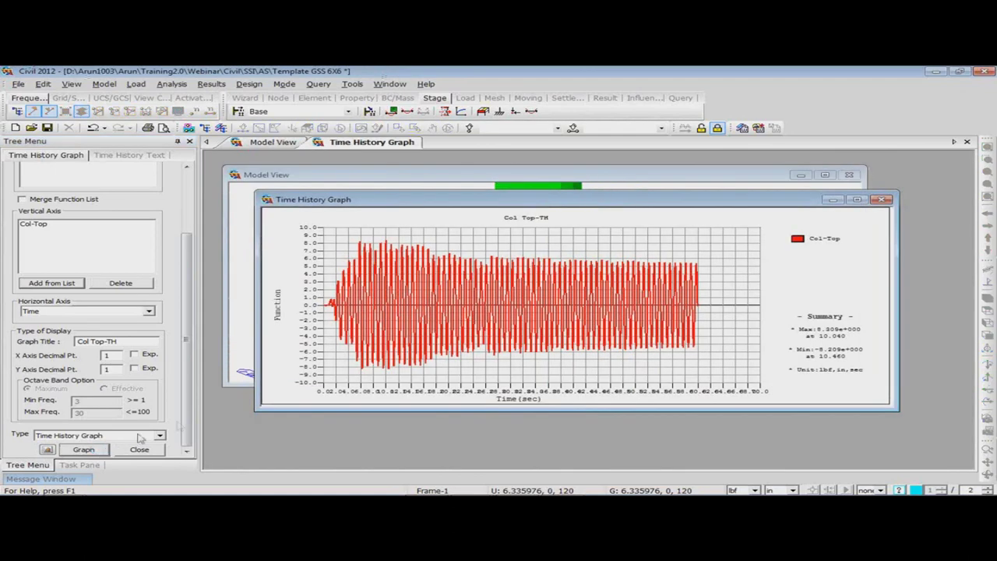
# Step: Examine the column-top displacement graph at full size, then close it and the graph settings
pyautogui.click(826, 175)
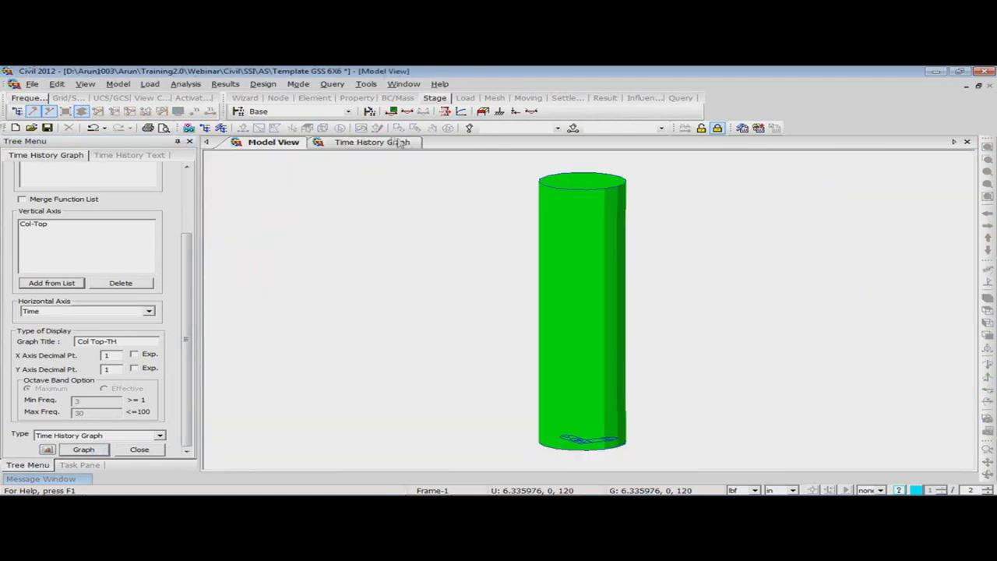
pyautogui.click(397, 147)
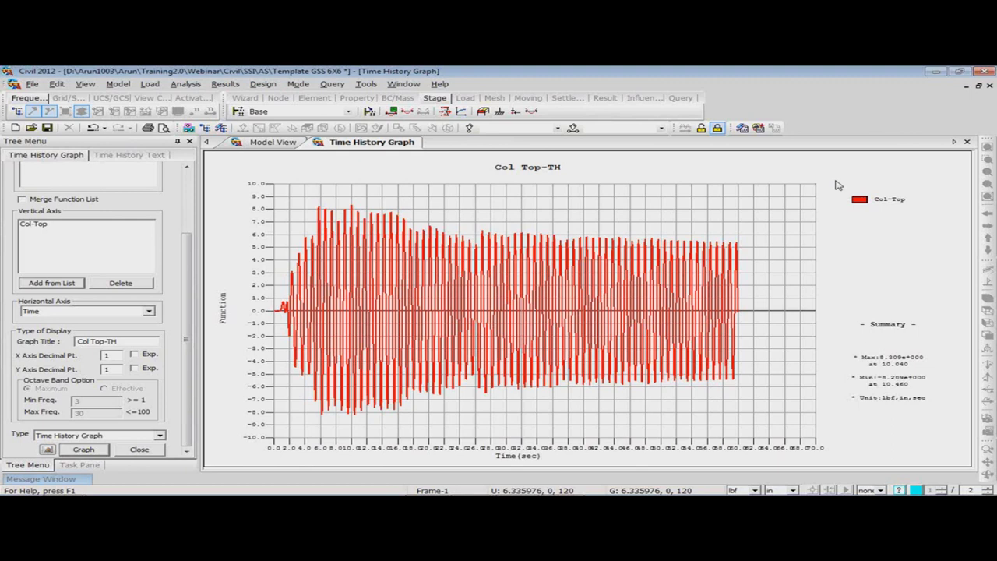
pyautogui.click(966, 143)
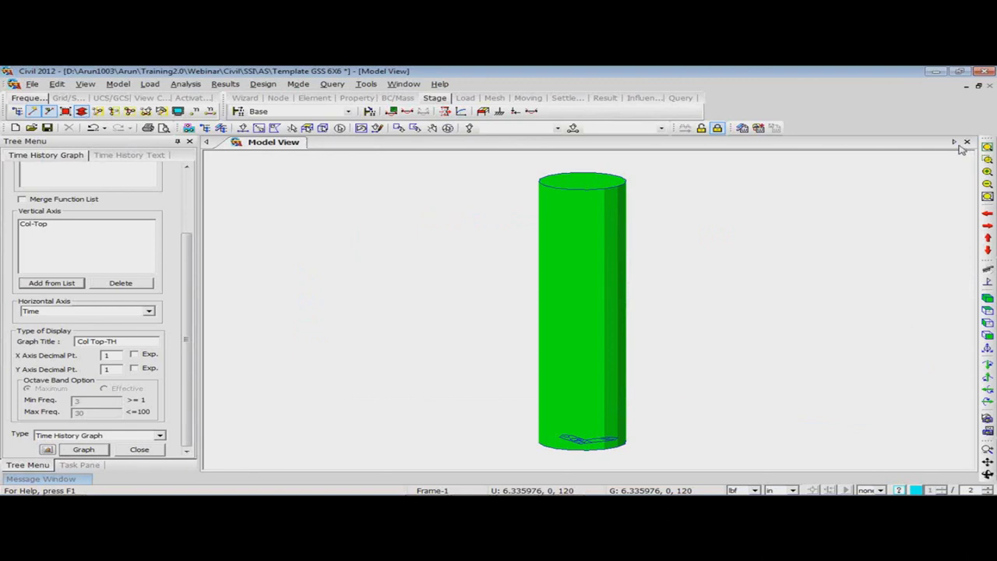
pyautogui.click(160, 450)
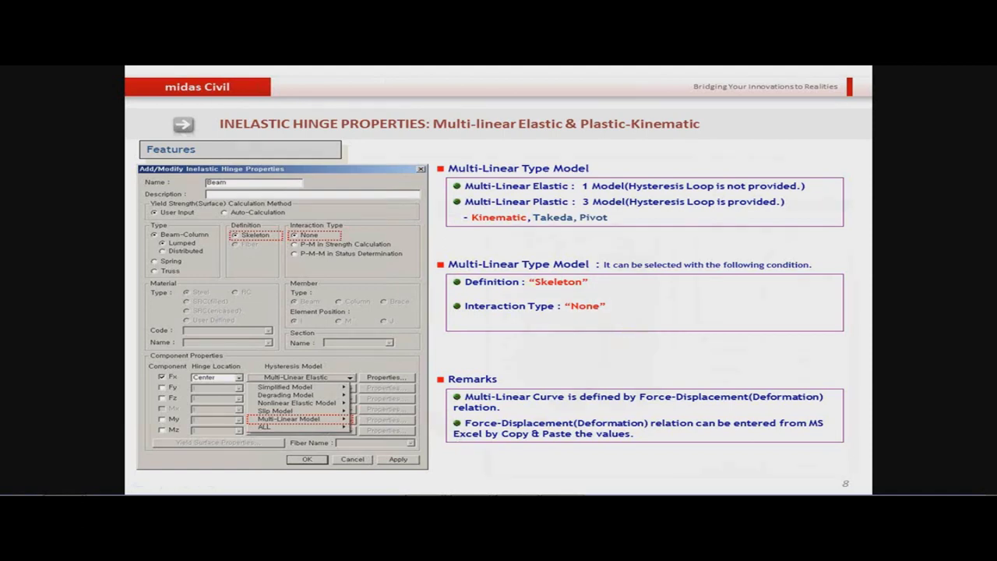
pyautogui.press('Right')
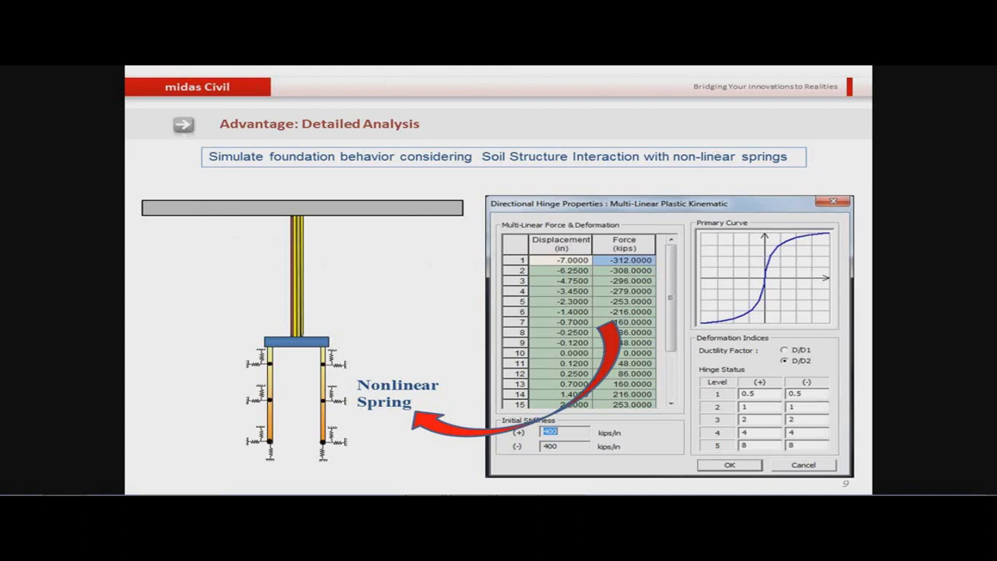
pyautogui.press('Right')
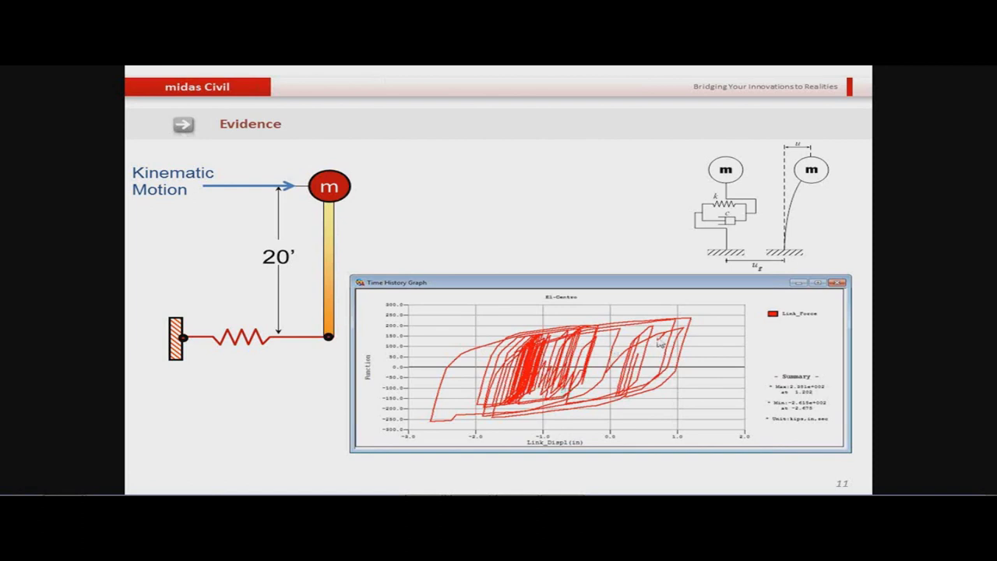
# Step: Switch back to midas Civil, open the Template-NL-Spring model without saving changes to Template GSS 6X6, and show the column as a solid
pyautogui.hotkey('alt', 'Tab')
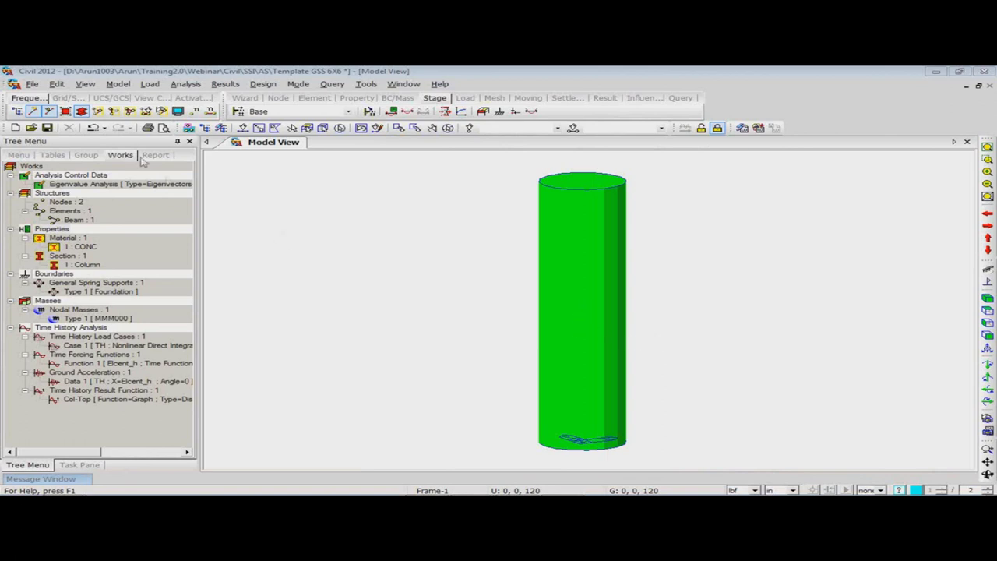
pyautogui.click(32, 127)
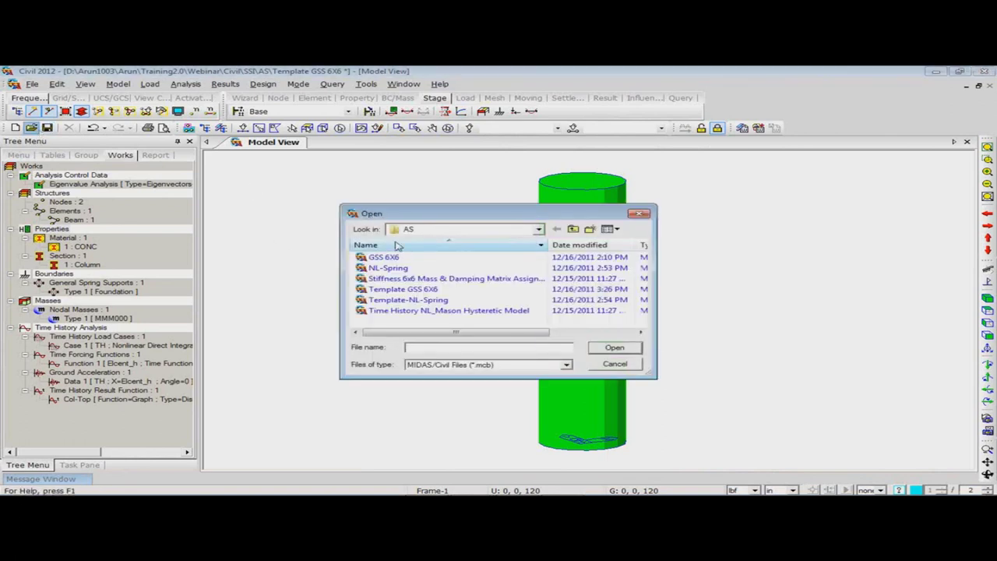
pyautogui.click(409, 299)
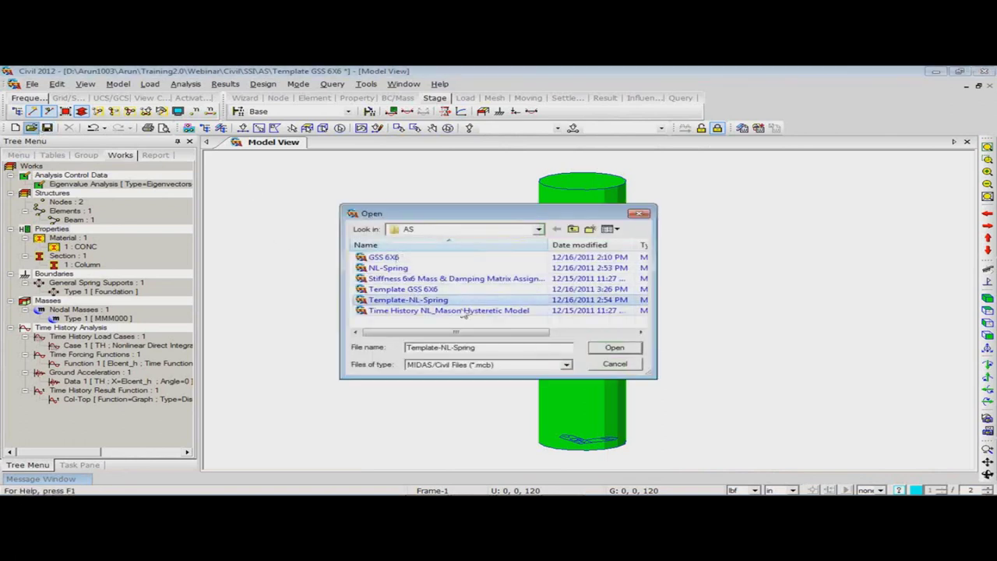
pyautogui.click(607, 347)
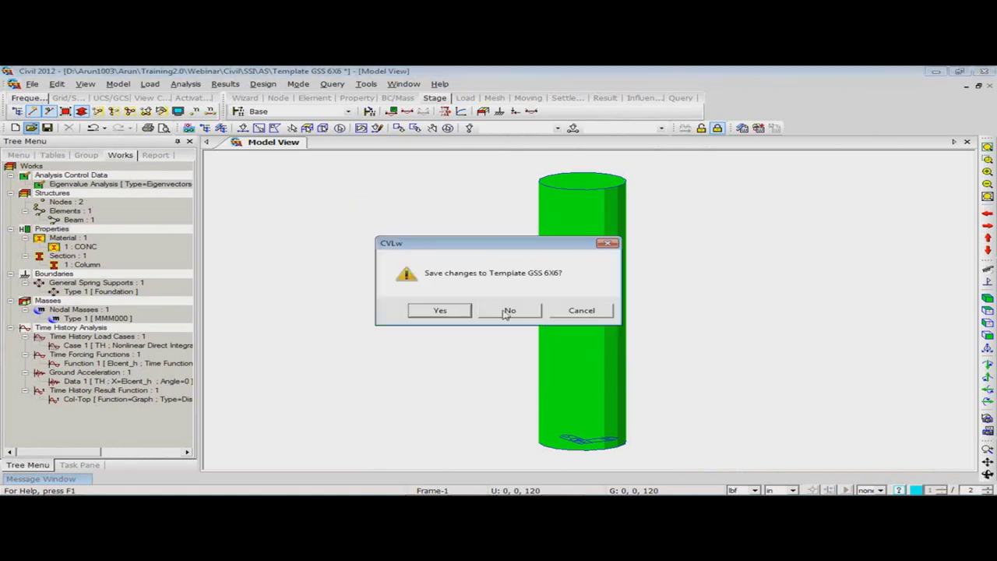
pyautogui.click(506, 311)
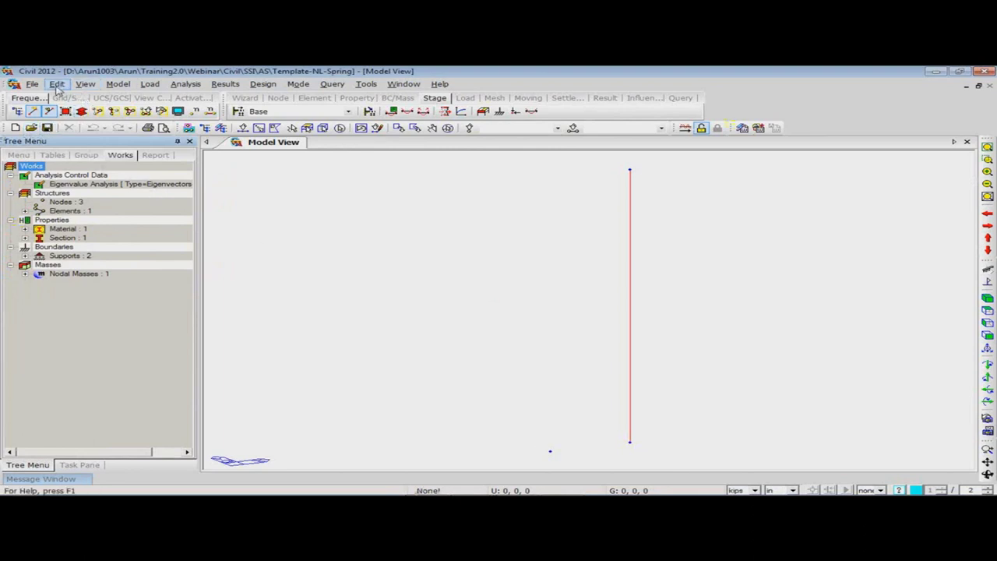
pyautogui.click(81, 111)
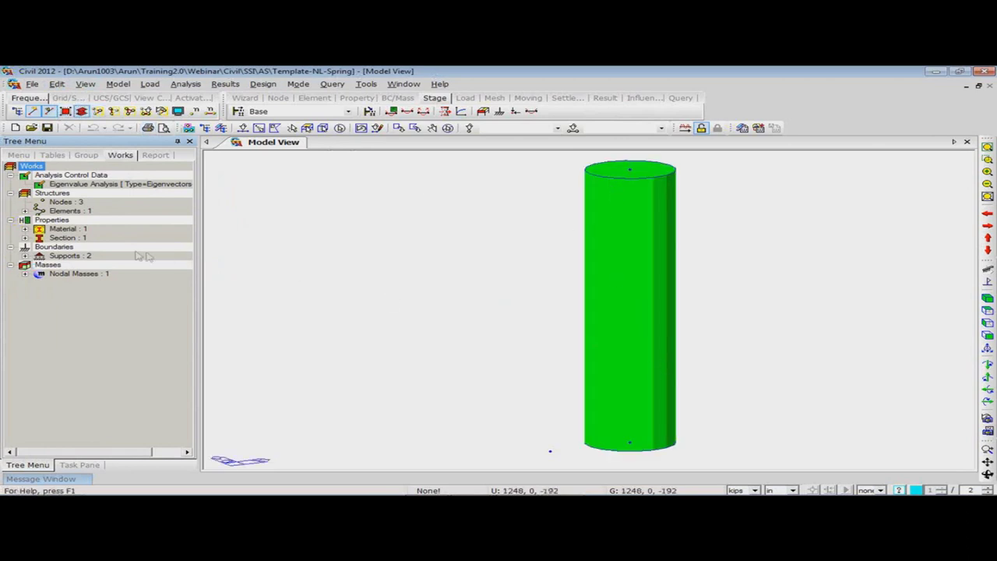
# Step: Expand the element, material, section and support entries in the works tree and display the Type 1 [000111] support on the model
pyautogui.click(25, 211)
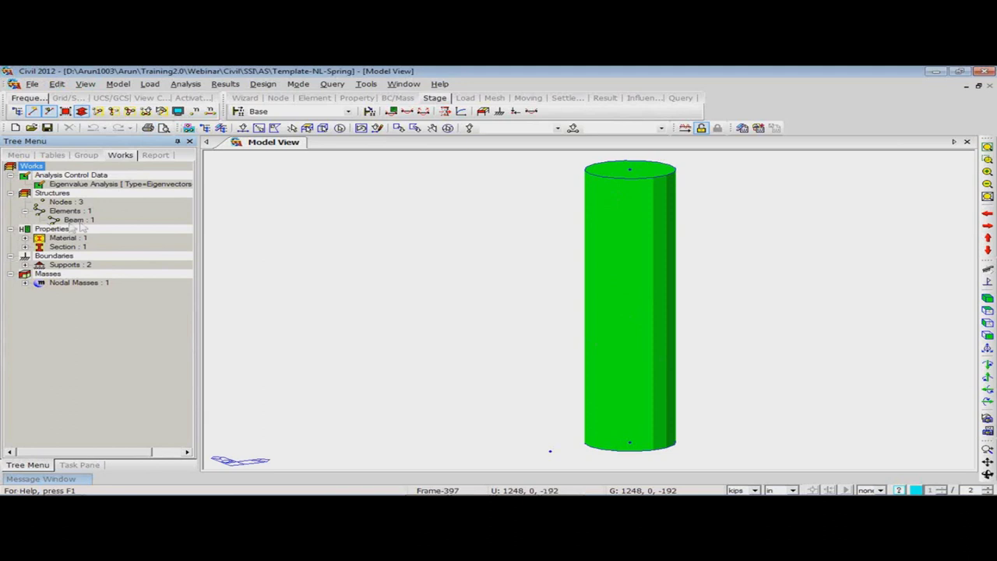
pyautogui.click(26, 237)
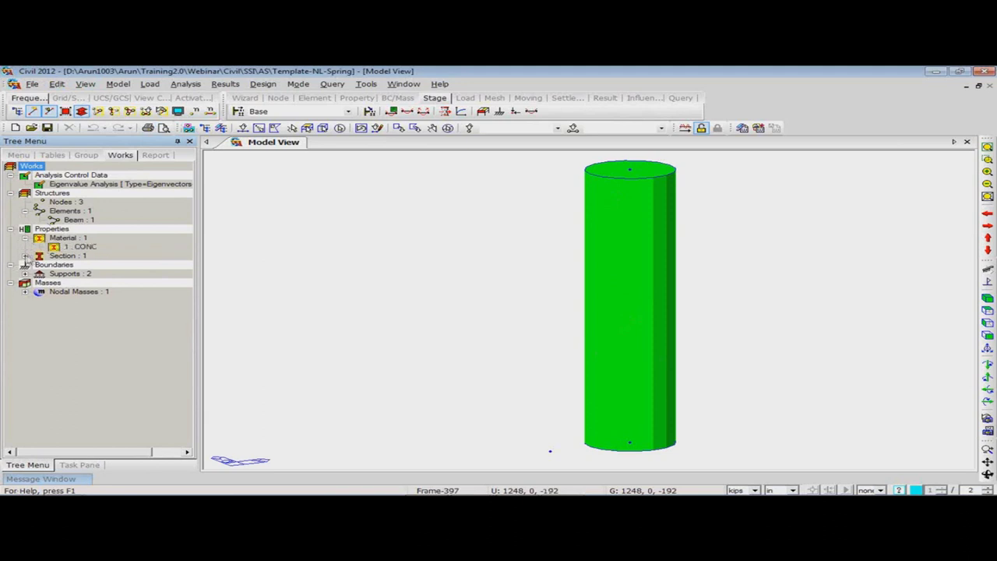
pyautogui.click(26, 255)
pyautogui.click(25, 282)
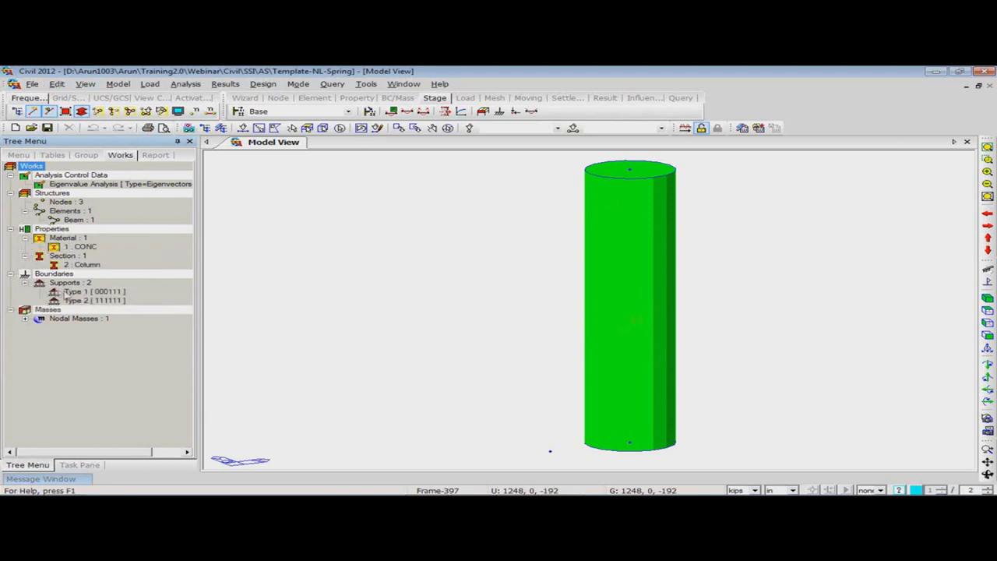
pyautogui.rightClick(76, 292)
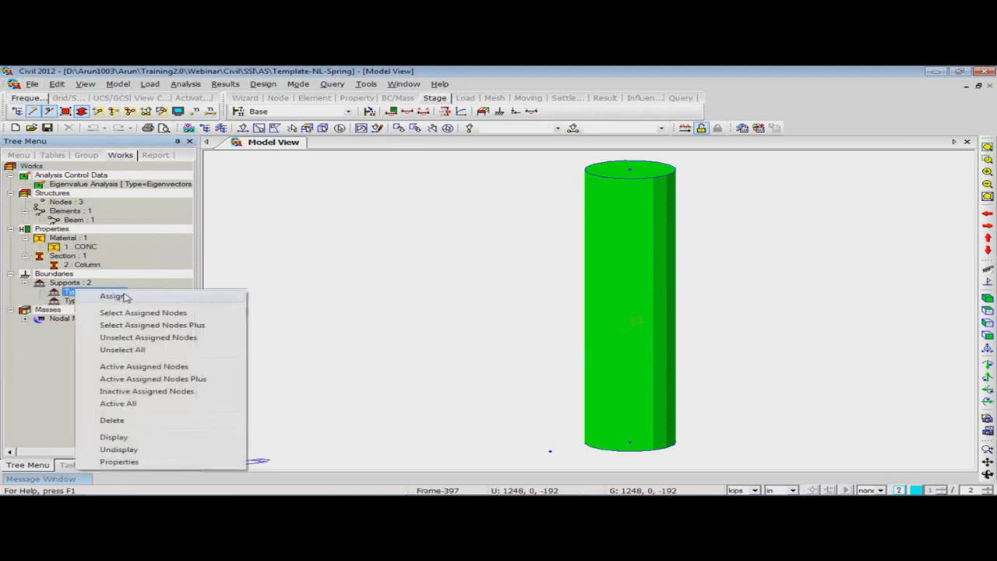
pyautogui.click(139, 438)
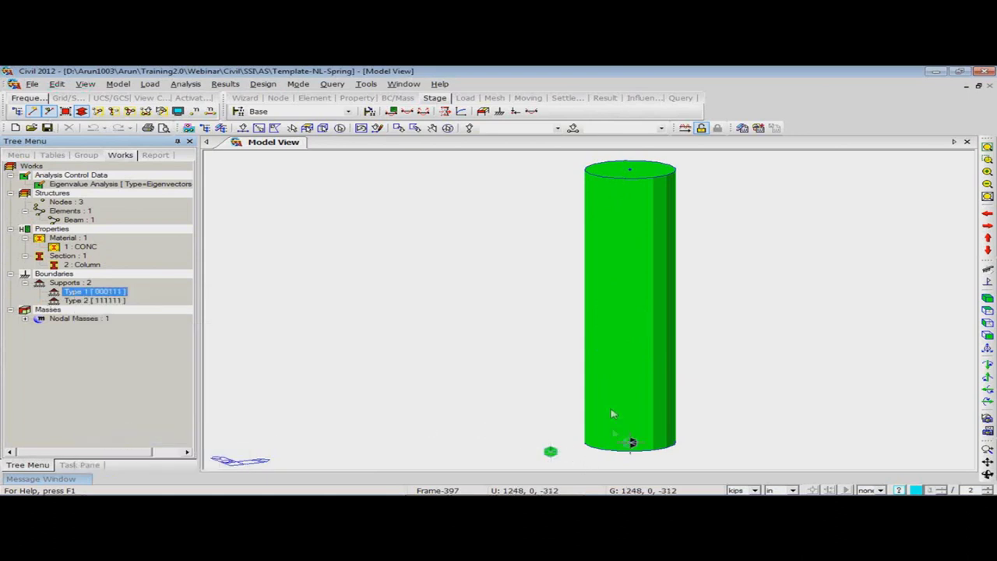
# Step: Turn off the solid shading of the column and display the Type 1 [MMM000] nodal mass on the model
pyautogui.click(81, 111)
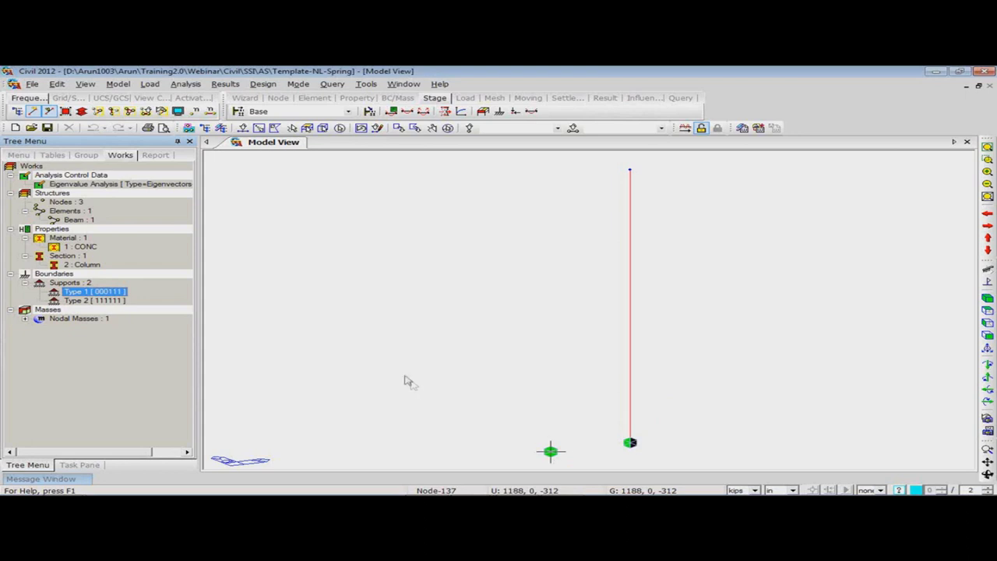
pyautogui.click(280, 260)
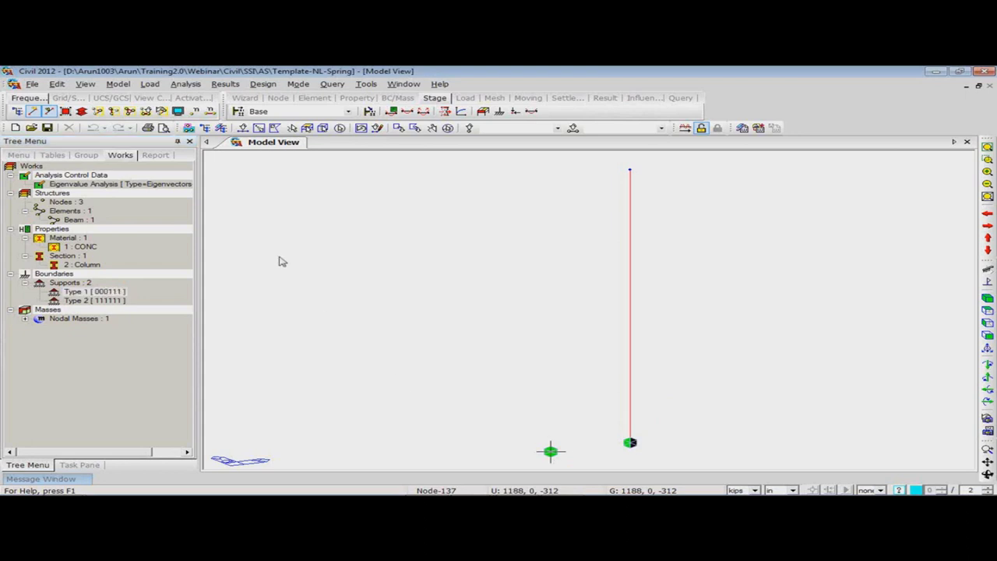
pyautogui.click(26, 320)
pyautogui.click(87, 327)
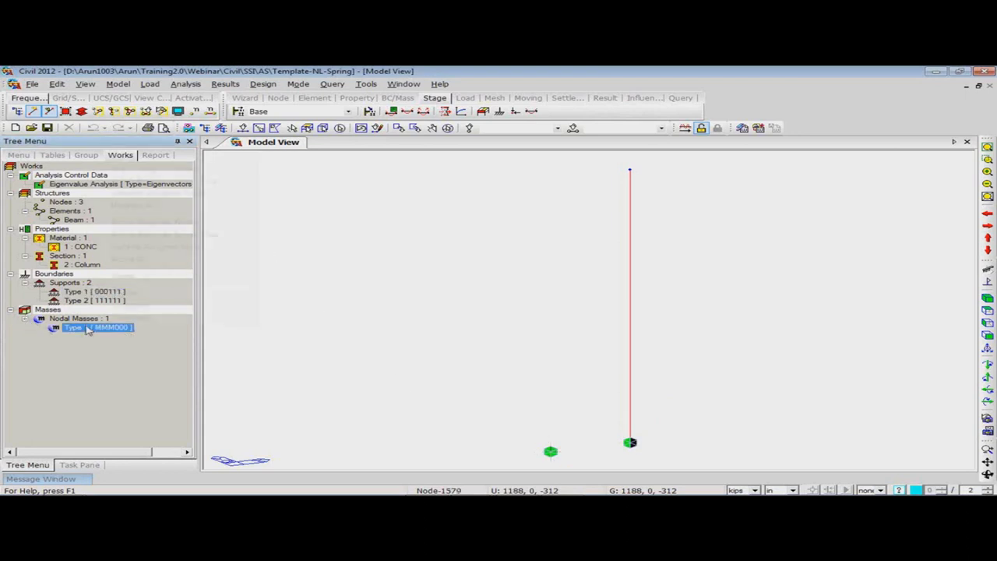
pyautogui.rightClick(87, 327)
pyautogui.click(130, 295)
# Step: Open the general link property definitions and begin adding a new property
pyautogui.rightClick(283, 222)
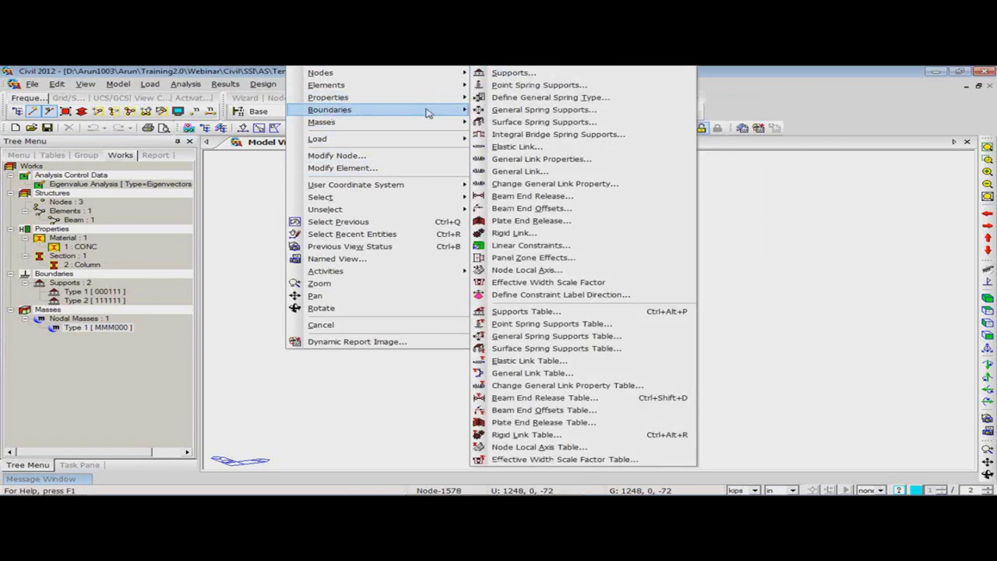
pyautogui.click(546, 161)
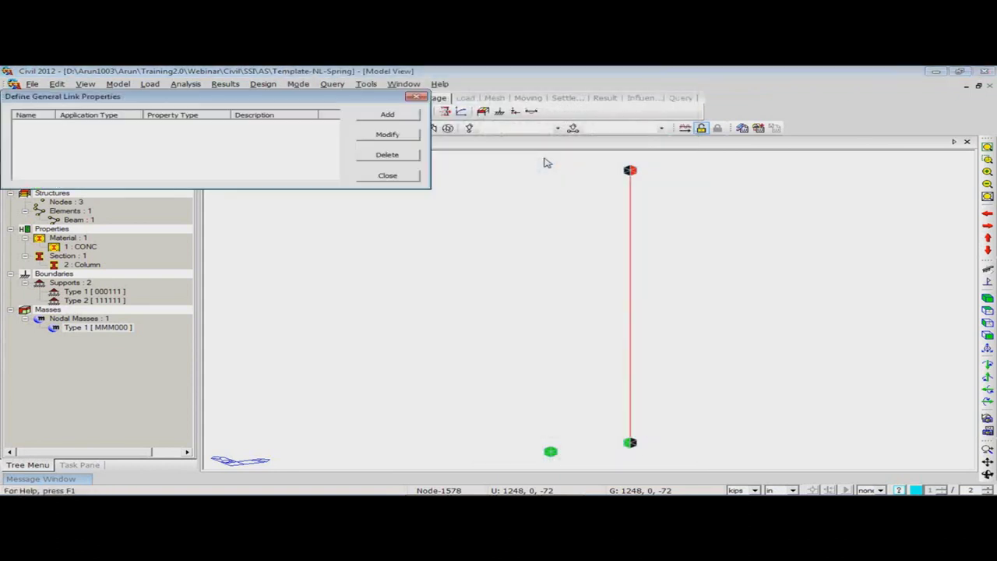
pyautogui.click(394, 119)
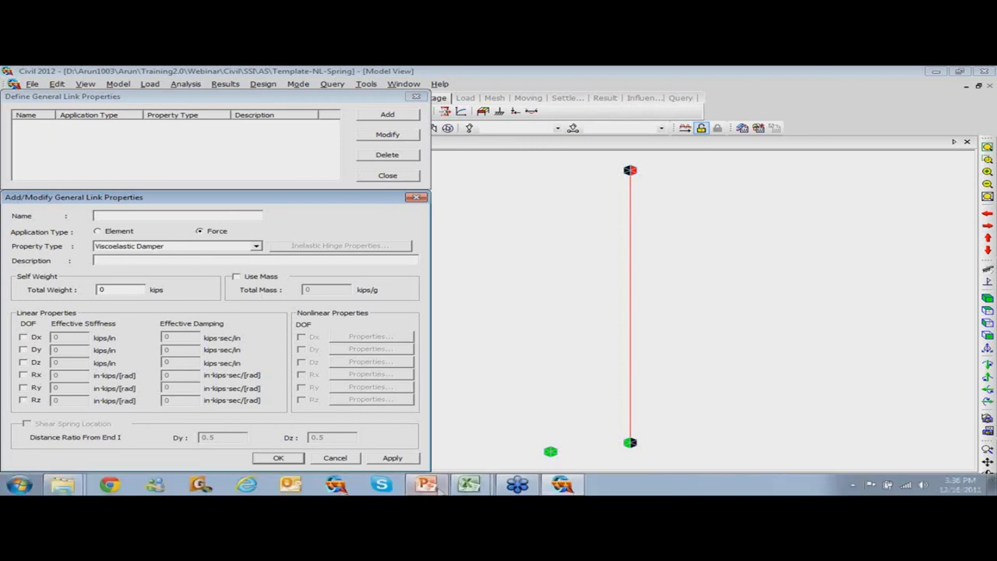
# Step: Open a second midas Civil window and move it out of view, leaving the Template-NL-Spring link dialogs accessible
pyautogui.rightClick(560, 484)
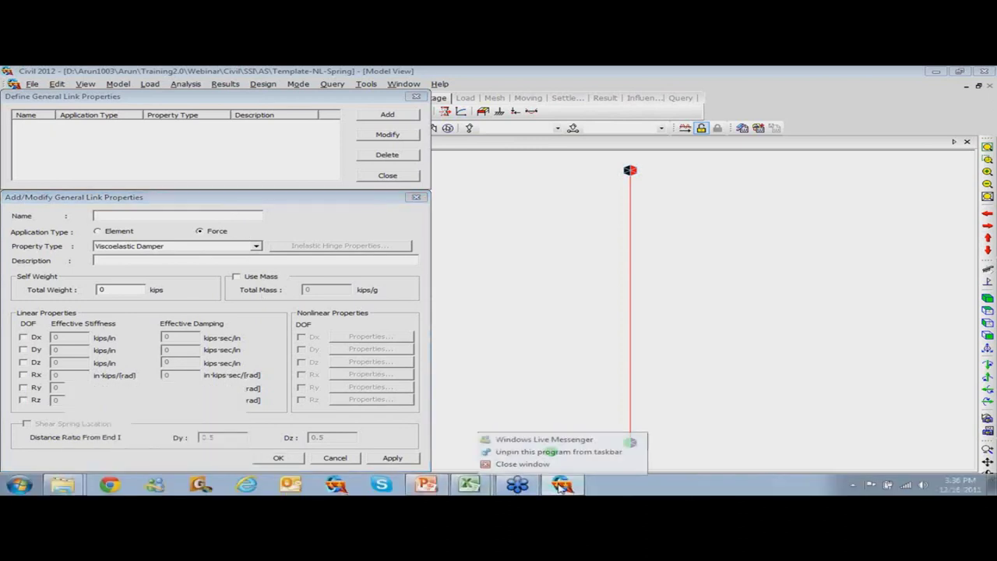
pyautogui.click(541, 424)
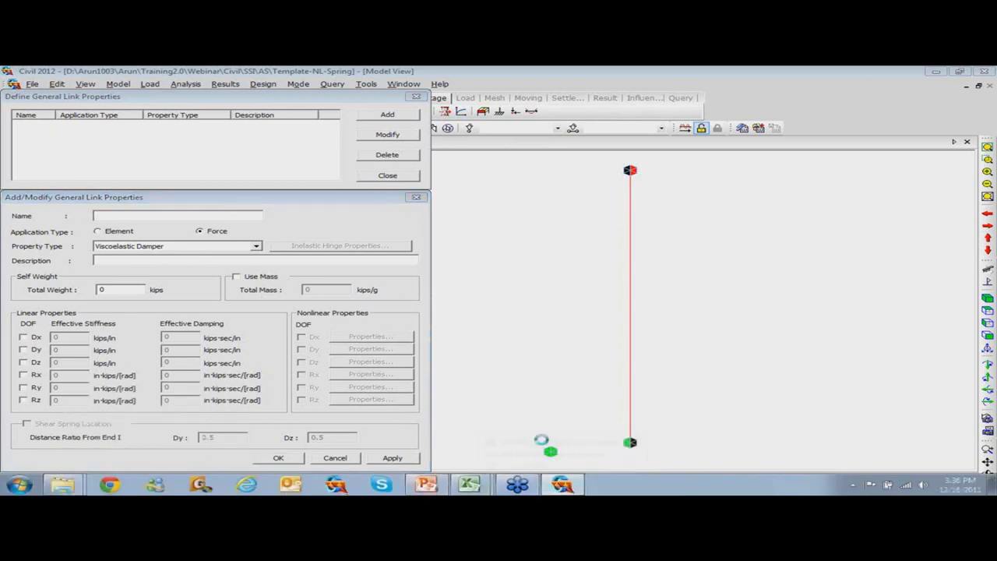
pyautogui.click(158, 214)
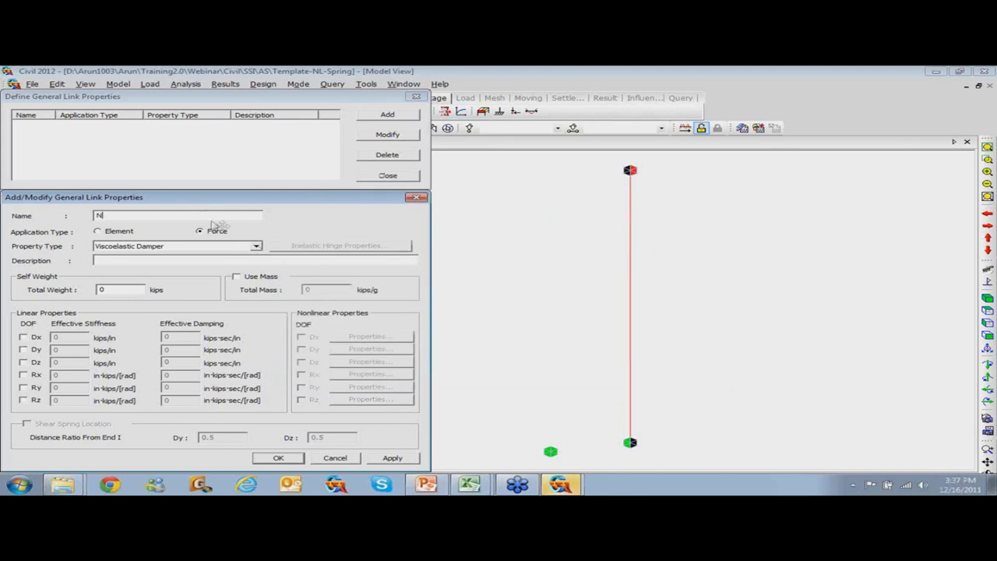
pyautogui.click(561, 484)
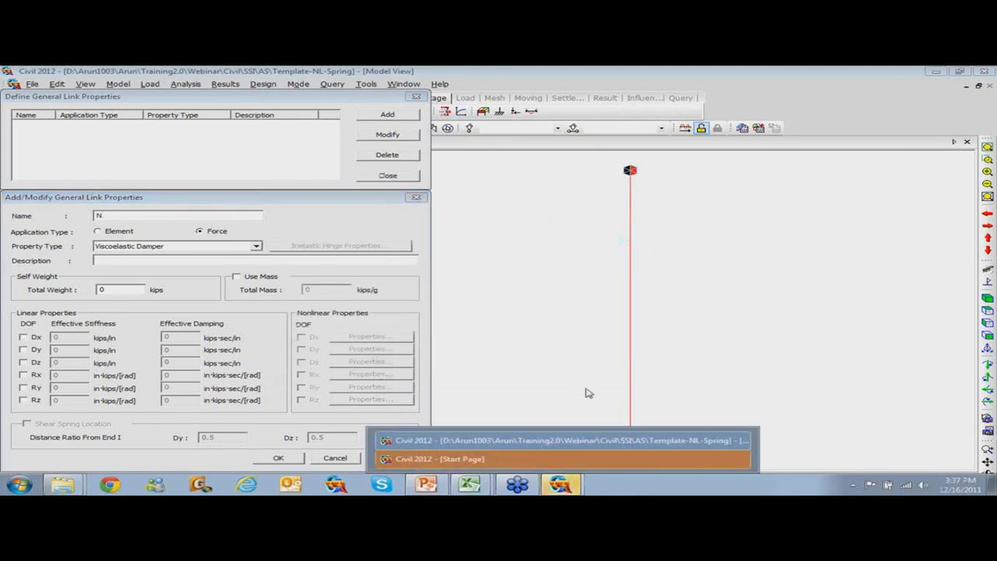
pyautogui.click(467, 459)
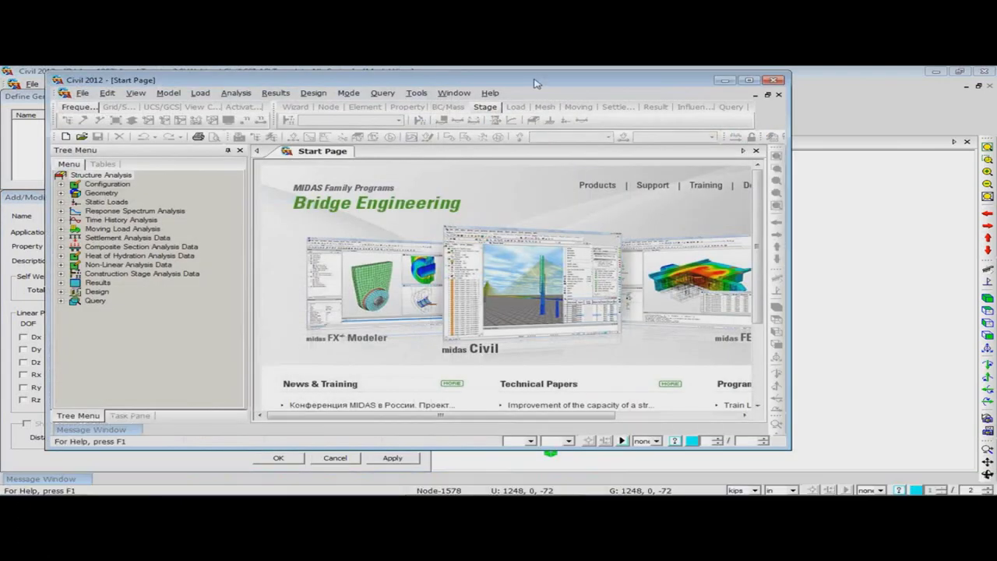
pyautogui.moveTo(117, 80); pyautogui.dragTo(975, 245)
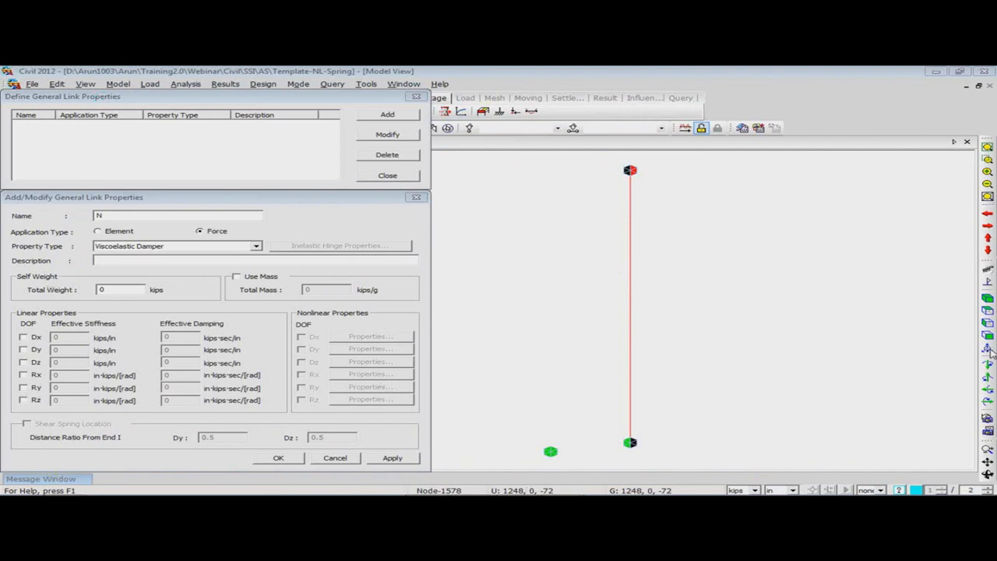
# Step: Name the link NL Spring, use the Element application type with Spring, and assign Dx, Dy and Dz stiffnesses of 400 kips/in
pyautogui.click(324, 209)
pyautogui.click(121, 235)
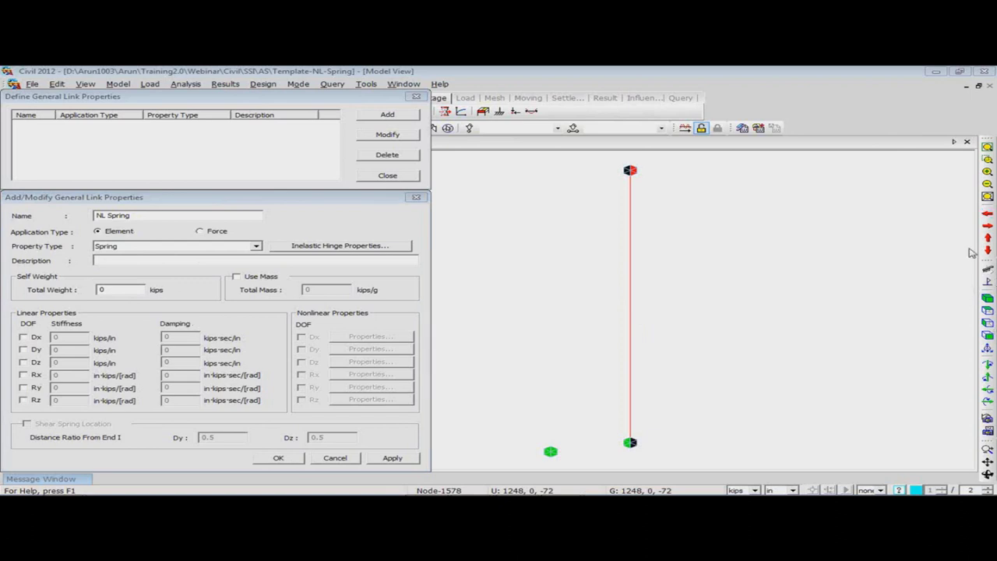
pyautogui.click(23, 337)
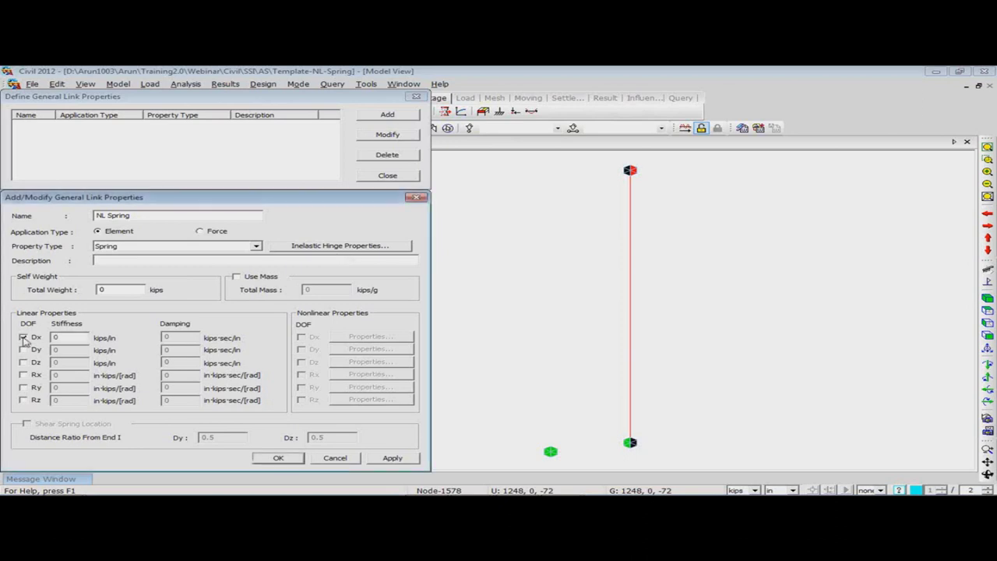
pyautogui.click(24, 349)
pyautogui.click(24, 362)
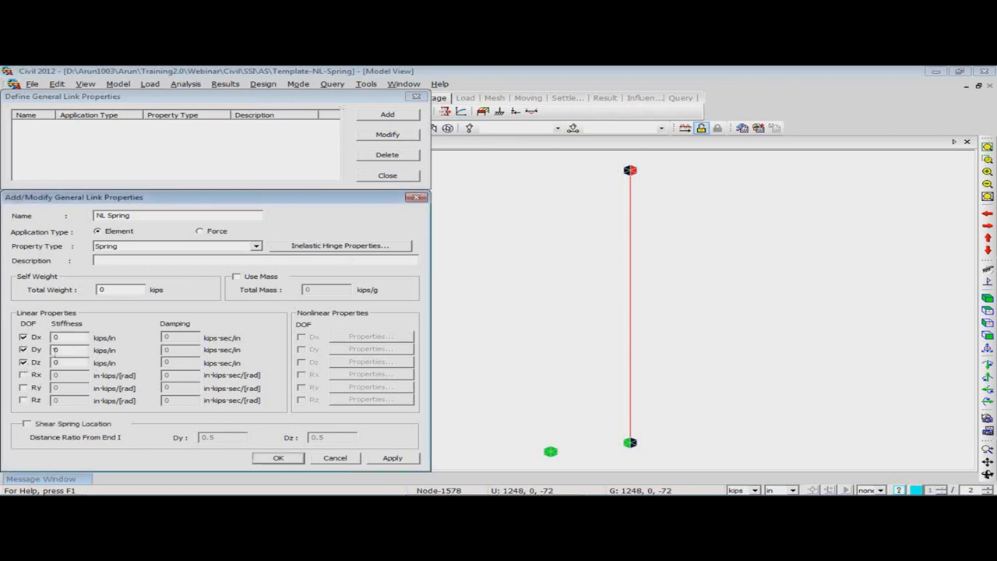
pyautogui.doubleClick(67, 337)
pyautogui.write('400')
pyautogui.doubleClick(56, 350)
pyautogui.write('400')
pyautogui.doubleClick(55, 362)
# Step: Add an inelastic hinge property named NLProp for the link, with Spring type and the Fx, Fy and Fz components enabled
pyautogui.click(340, 246)
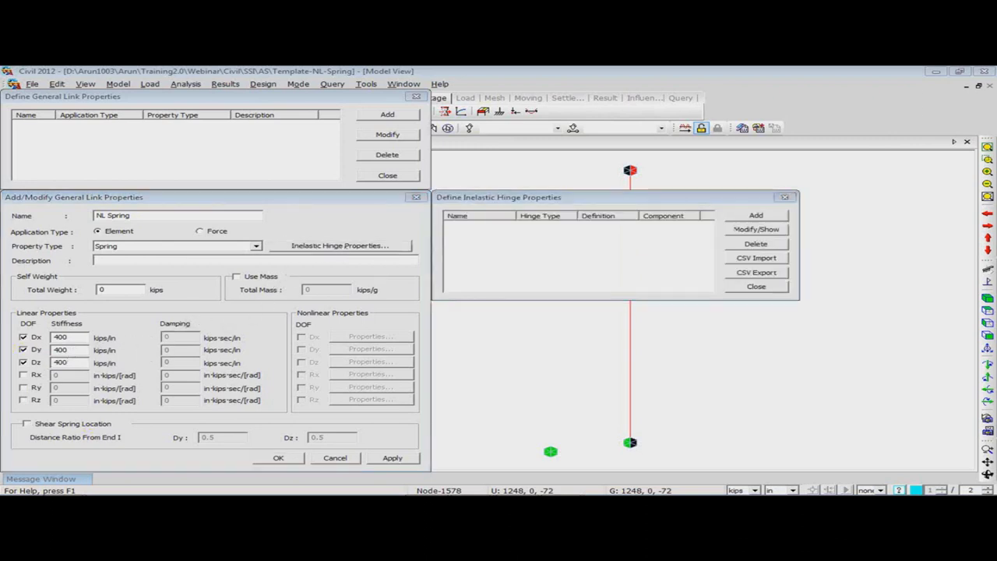
pyautogui.moveTo(832, 146); pyautogui.dragTo(996, 187)
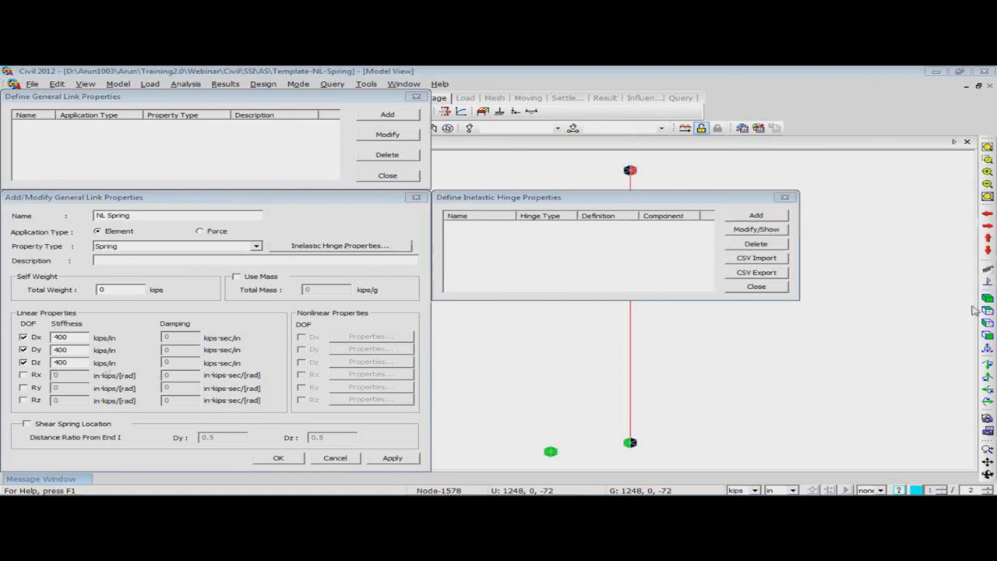
pyautogui.click(756, 218)
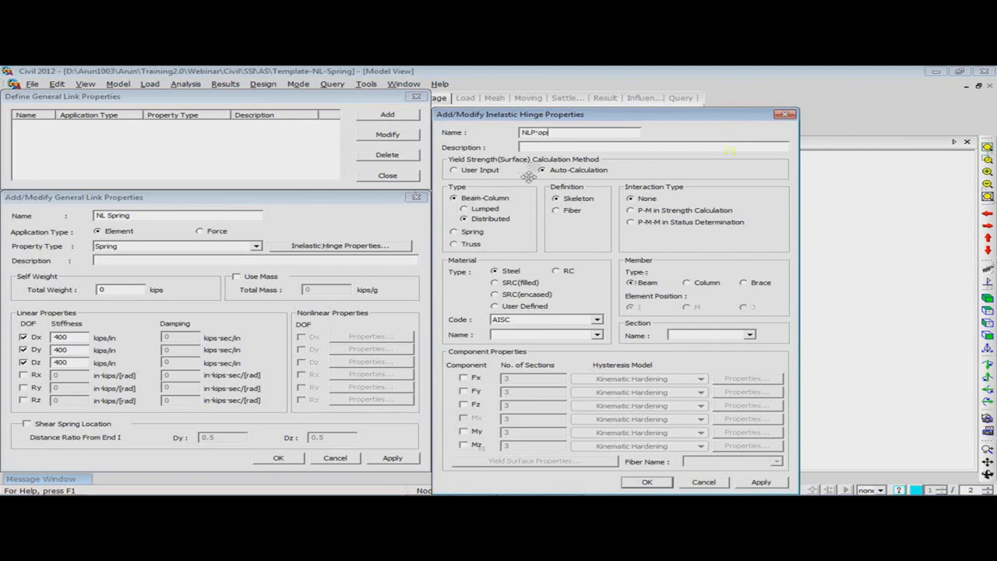
pyautogui.click(469, 235)
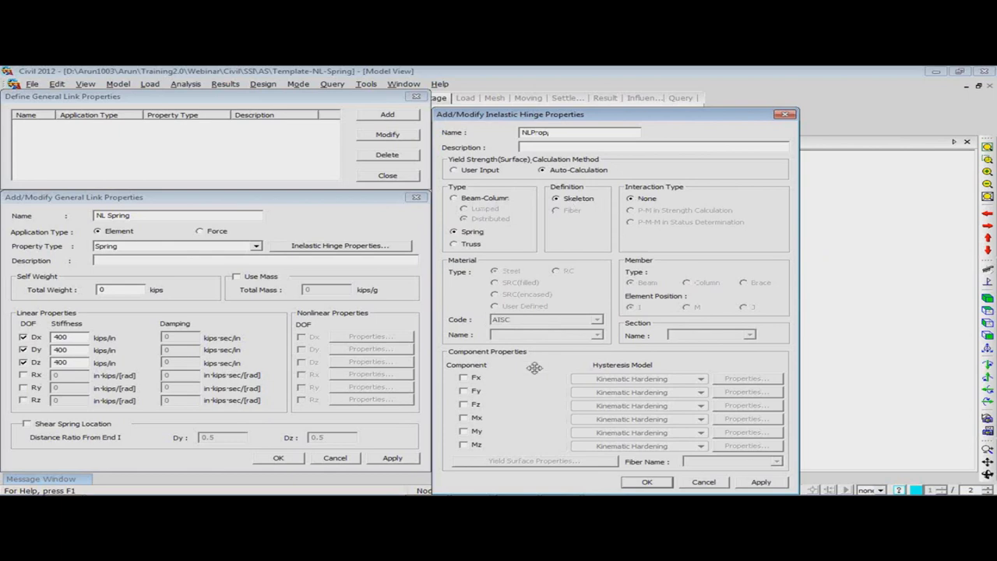
pyautogui.click(463, 377)
pyautogui.click(464, 391)
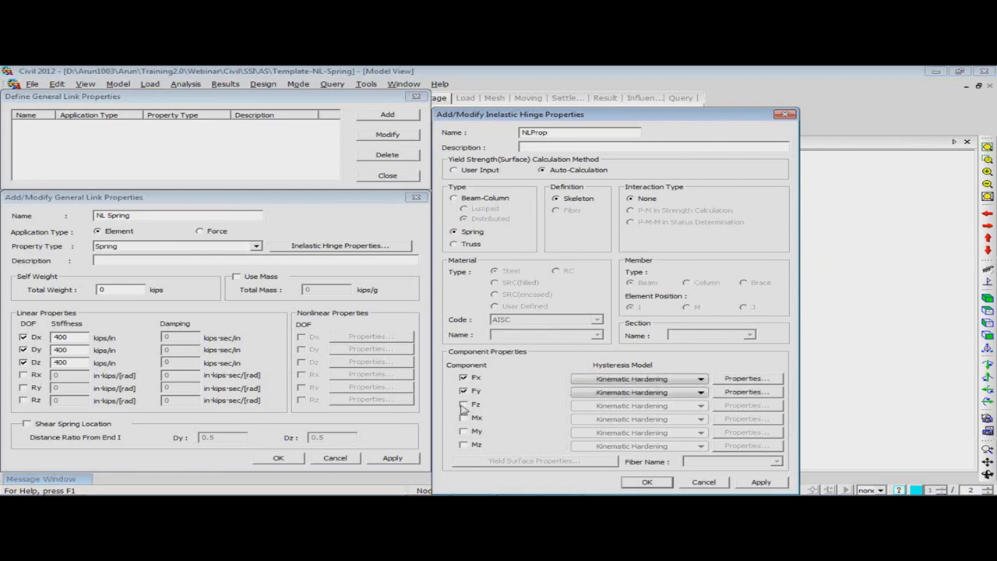
pyautogui.click(464, 404)
# Step: Set the Fx hysteresis model to Multi-Linear Plastic Kinematic and open its directional hinge properties
pyautogui.click(671, 378)
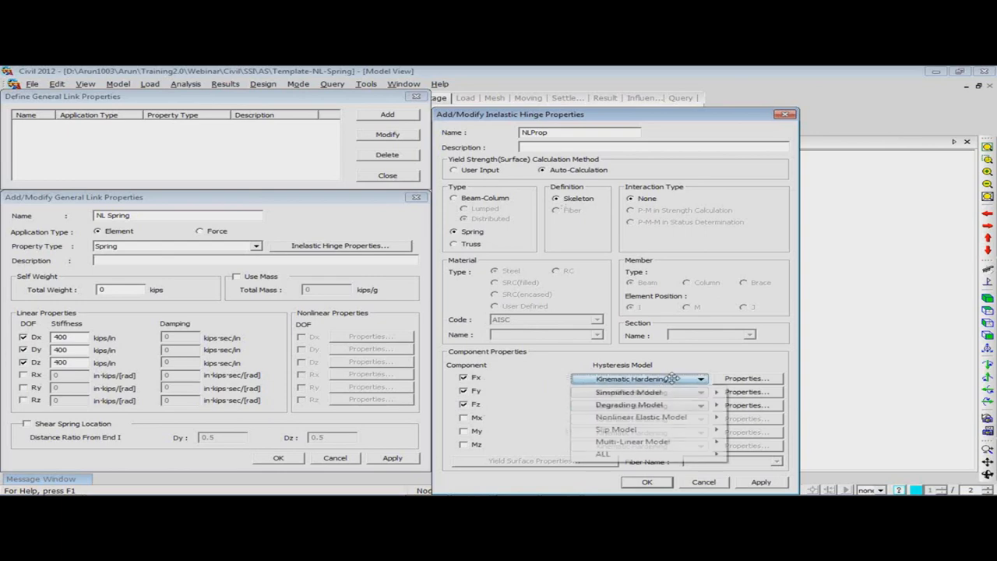
pyautogui.moveTo(654, 440)
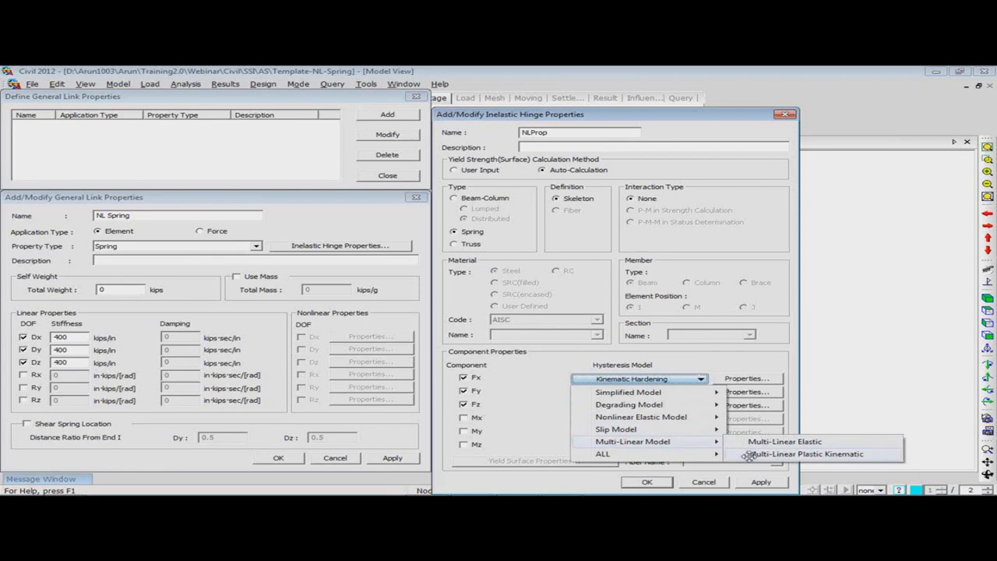
pyautogui.click(749, 454)
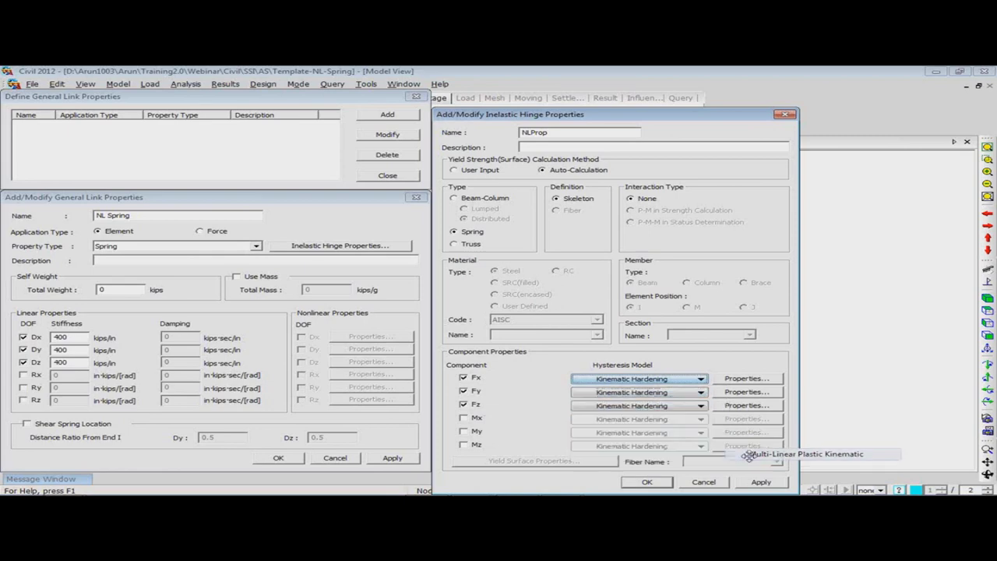
pyautogui.click(745, 380)
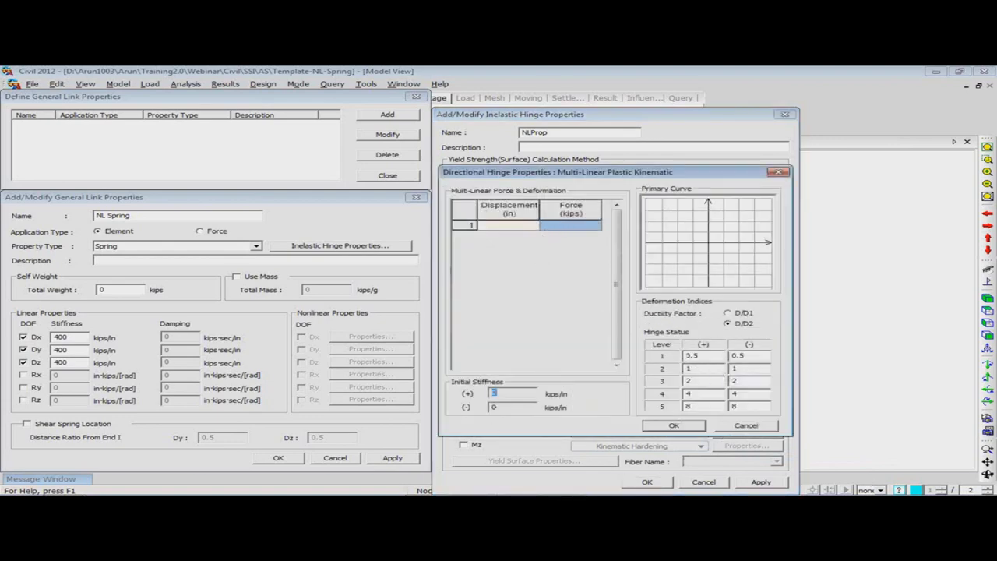
# Step: Switch to the NL Spring Data workbook in Excel and copy A3:B23 into the Fx hinge's displacement-force table in midas Civil
pyautogui.moveTo(483, 490)
pyautogui.click(467, 442)
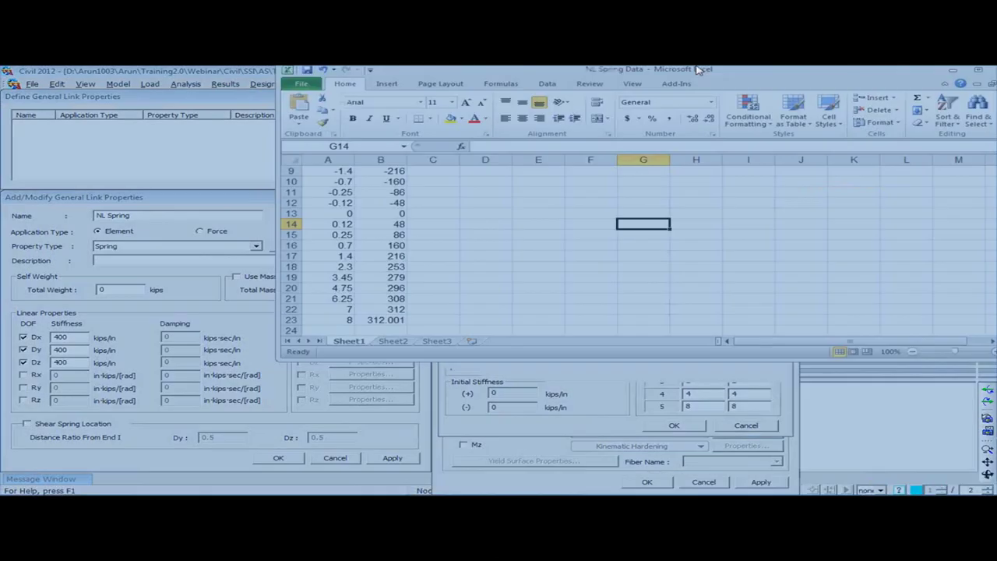
pyautogui.moveTo(870, 84); pyautogui.dragTo(780, 84)
pyautogui.doubleClick(781, 84)
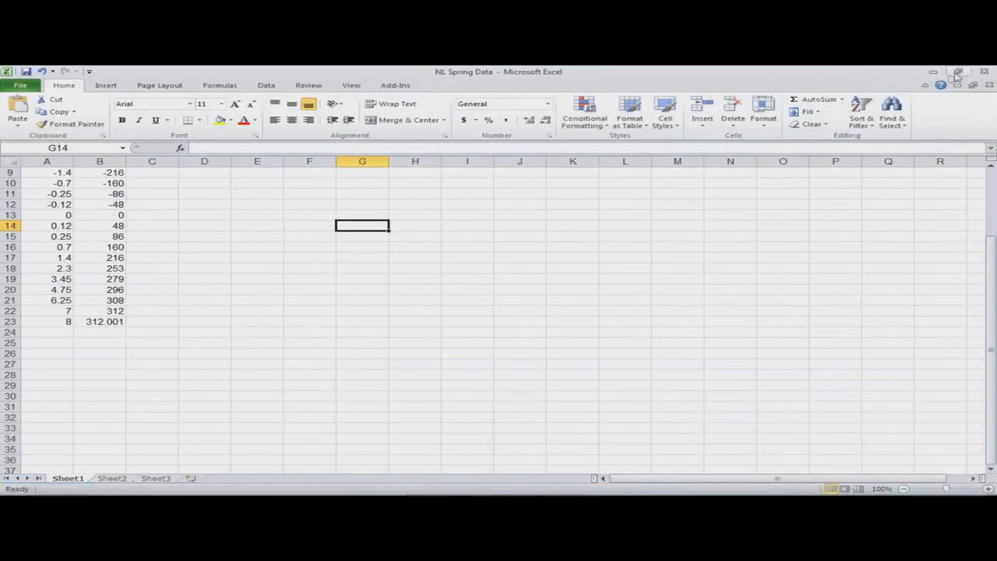
pyautogui.click(958, 70)
pyautogui.click(381, 267)
pyautogui.scroll(3, 381, 267)
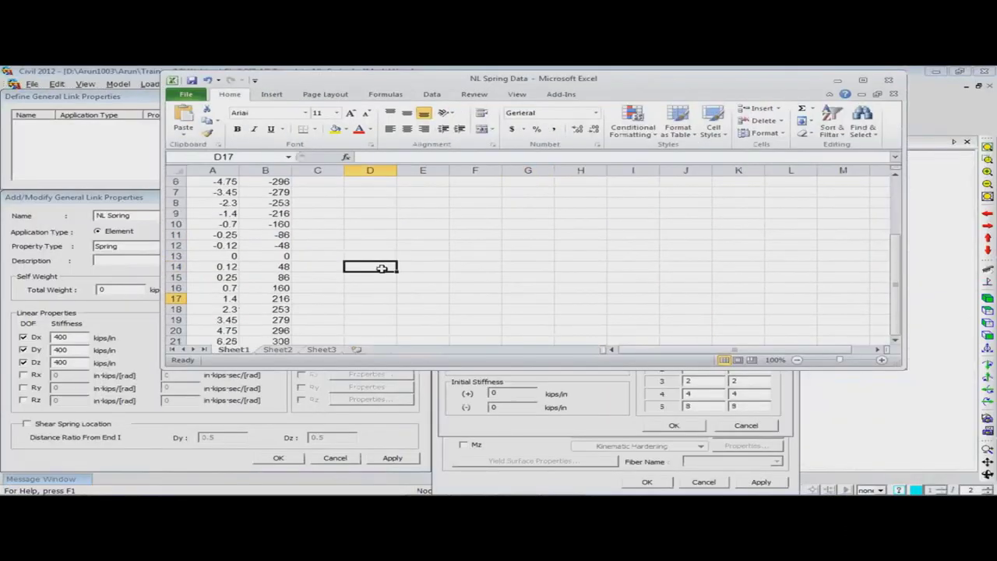
pyautogui.moveTo(221, 207); pyautogui.dragTo(259, 319)
pyautogui.hotkey('ctrl', 'c')
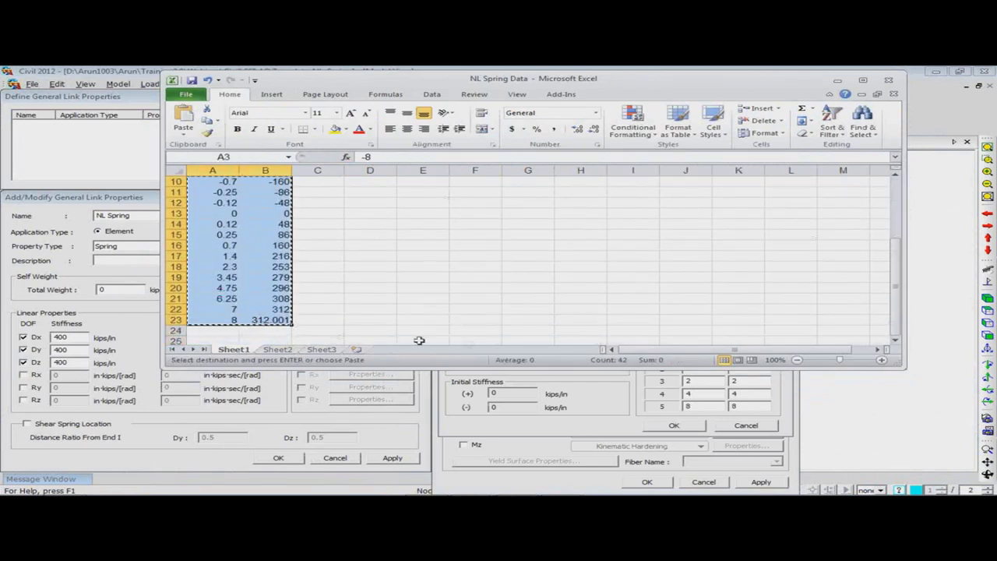
pyautogui.hotkey('alt', 'Tab')
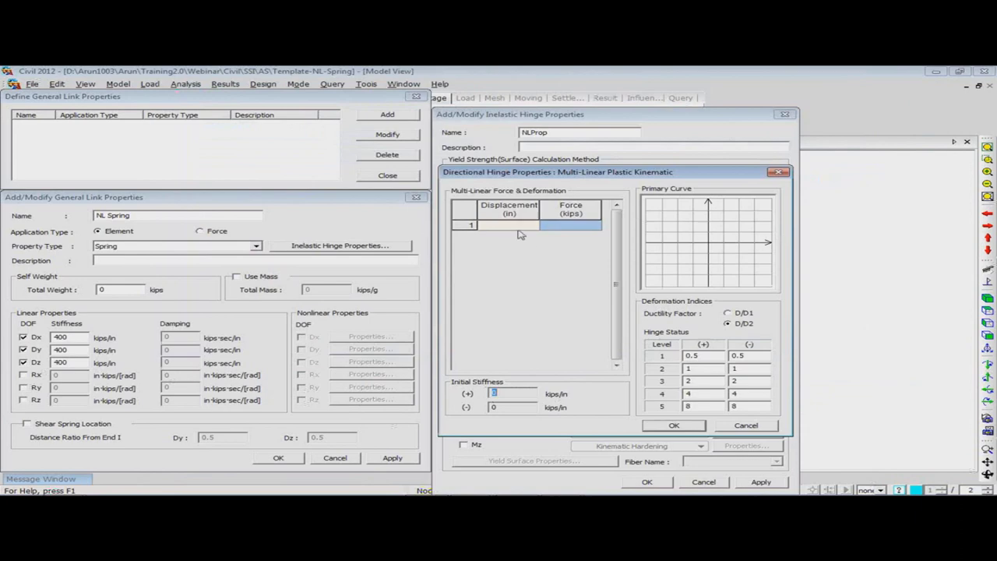
pyautogui.hotkey('ctrl', 'v')
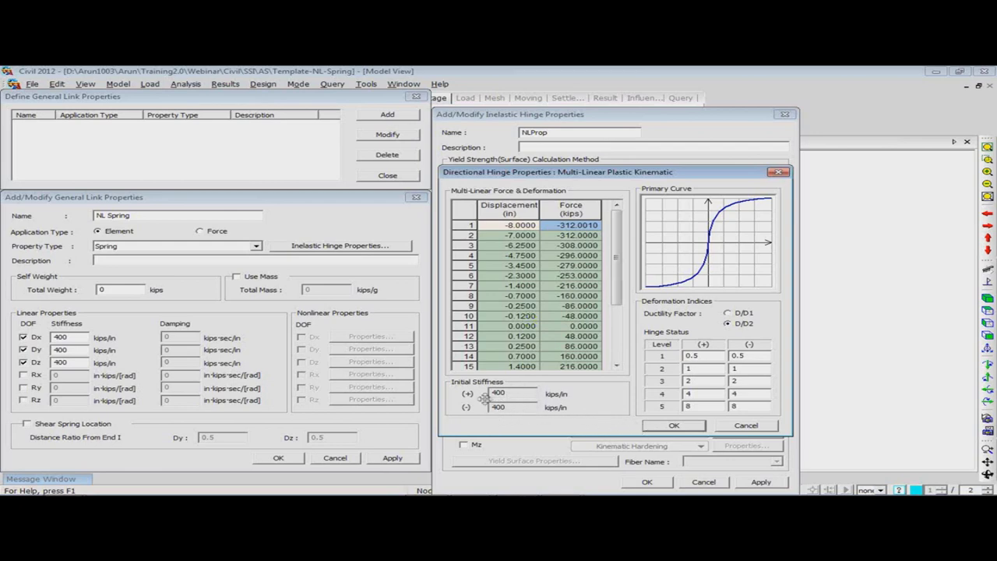
# Step: Confirm the Fx hinge data, set the Fy hysteresis model to Multi-Linear Plastic Kinematic and paste the same displacement-force data into its table
pyautogui.click(660, 427)
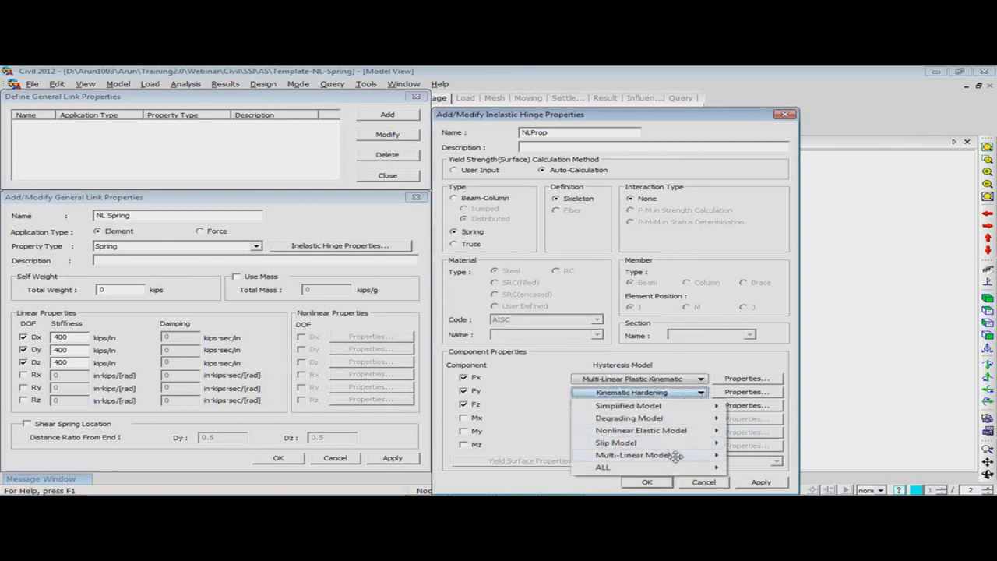
pyautogui.moveTo(676, 455)
pyautogui.click(760, 467)
pyautogui.click(746, 392)
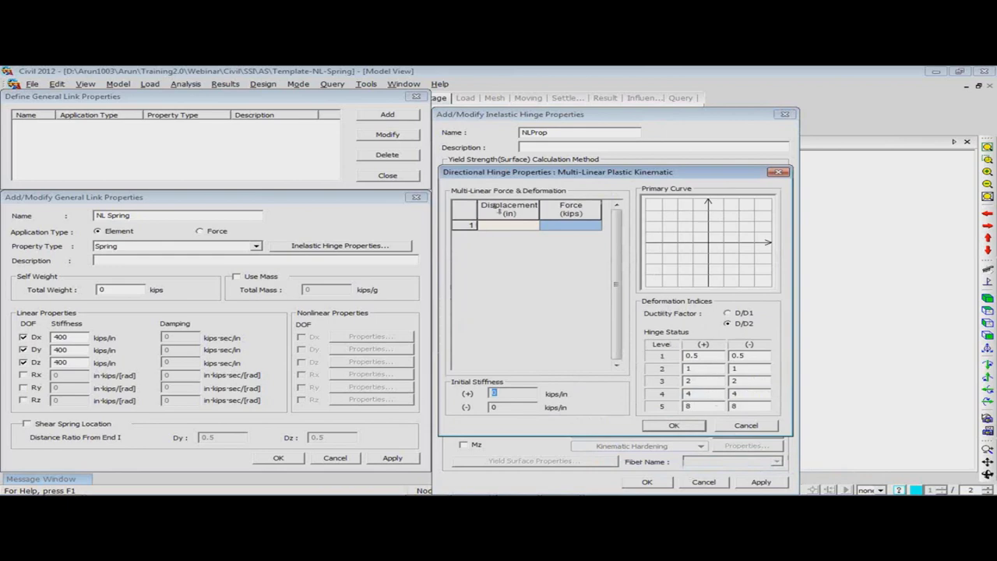
pyautogui.click(506, 225)
pyautogui.hotkey('ctrl', 'v')
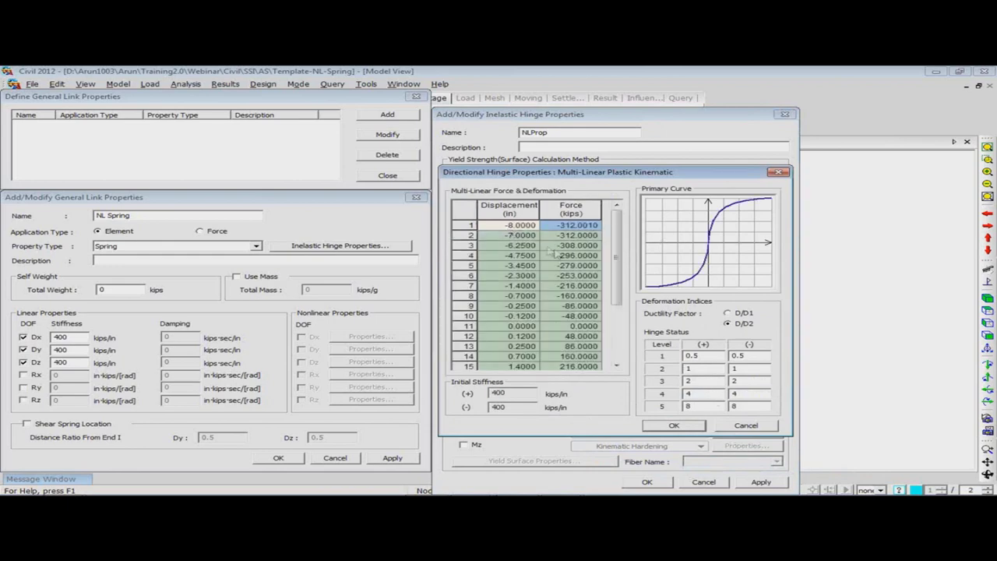
pyautogui.click(658, 426)
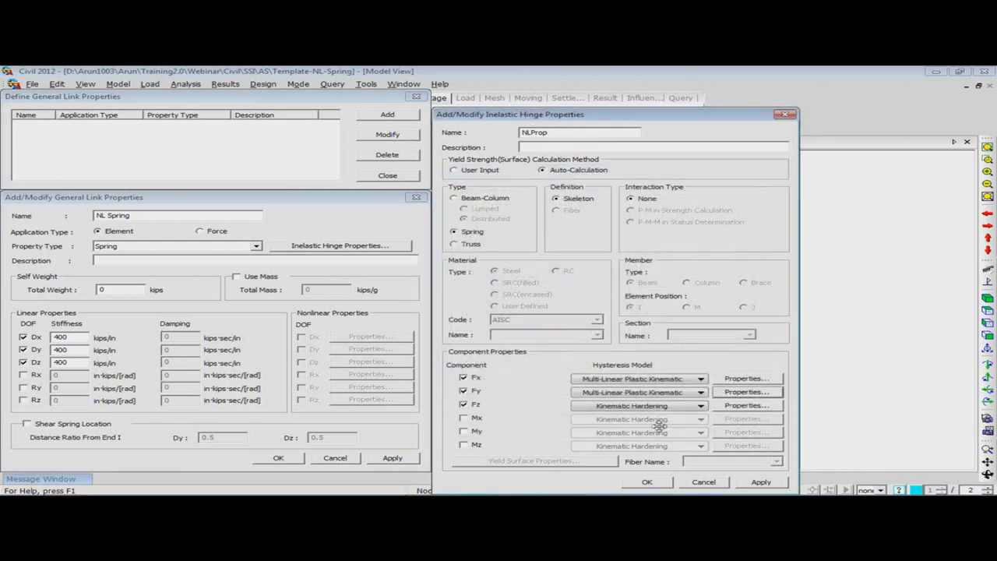
# Step: Set the Fz hysteresis model to Multi-Linear Plastic Kinematic and paste the copied displacement-force data into its hinge table
pyautogui.click(682, 407)
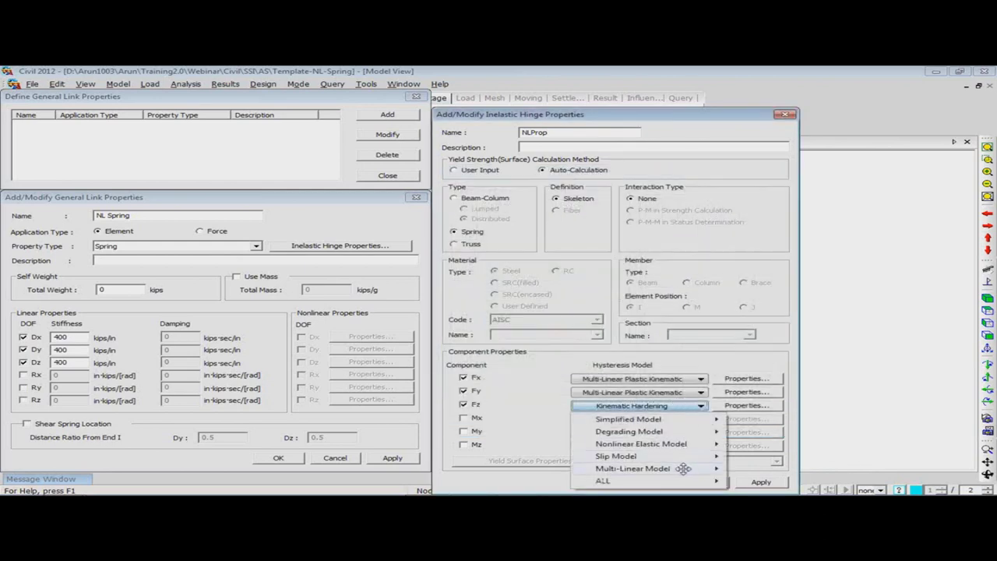
pyautogui.moveTo(689, 468)
pyautogui.click(754, 480)
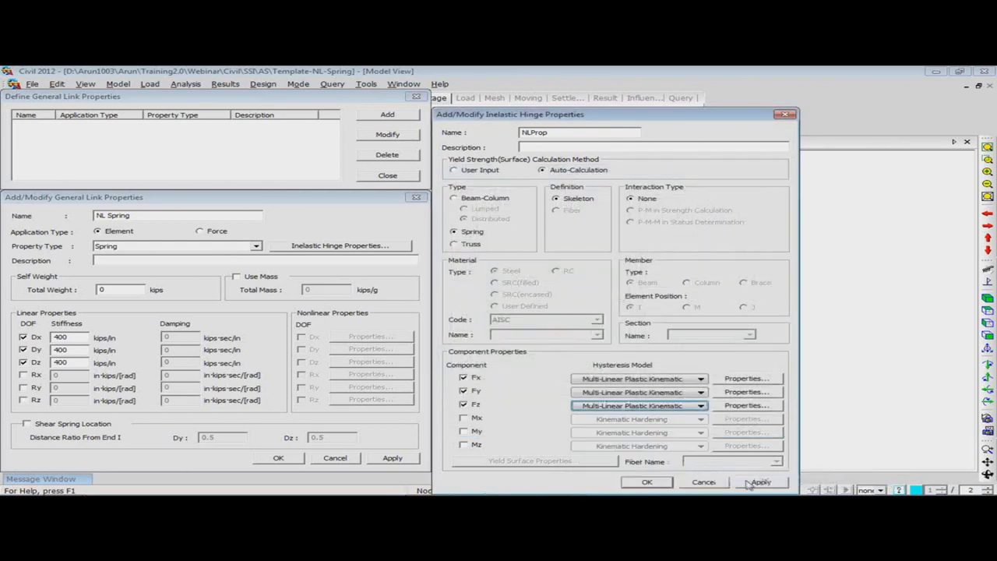
pyautogui.click(724, 406)
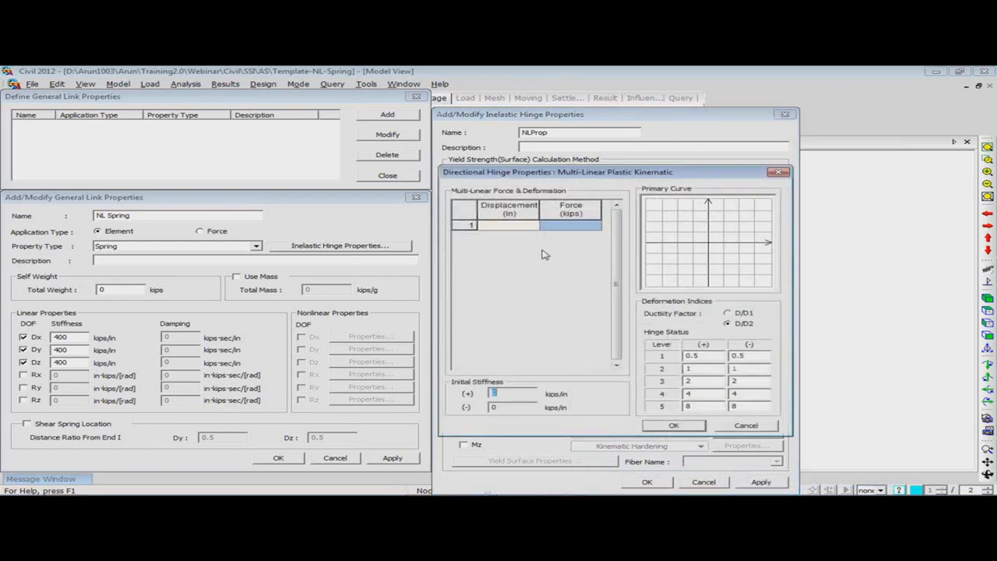
pyautogui.click(509, 225)
pyautogui.hotkey('ctrl', 'v')
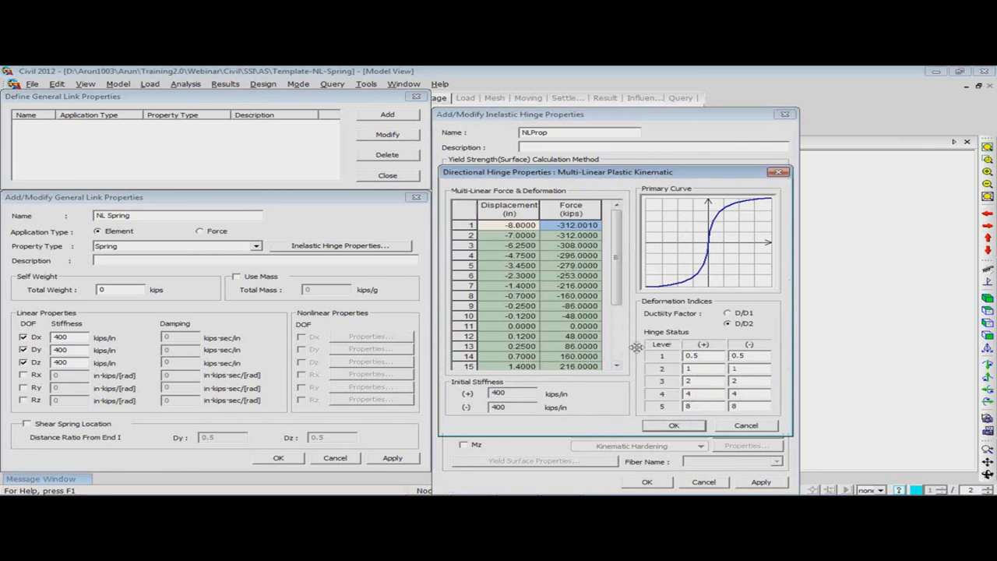
pyautogui.click(674, 428)
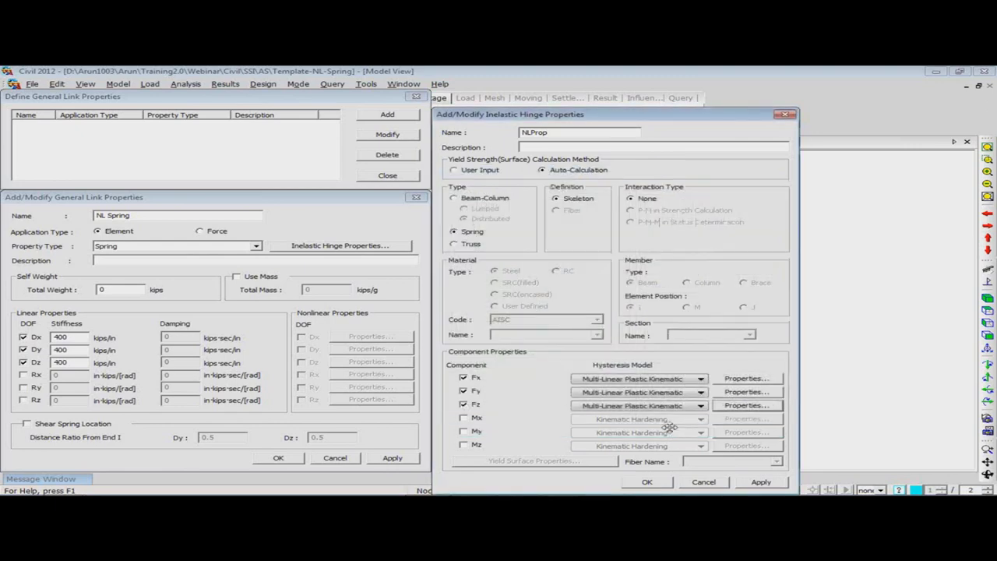
# Step: Save the NLProp hinge property and the NL Spring general link property, and close their definition dialogs
pyautogui.click(646, 482)
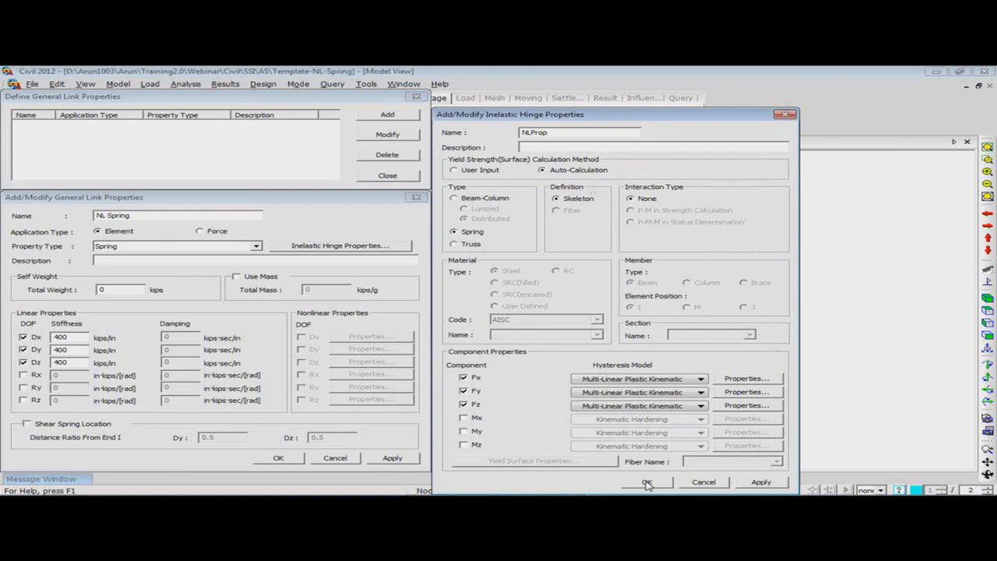
pyautogui.click(742, 288)
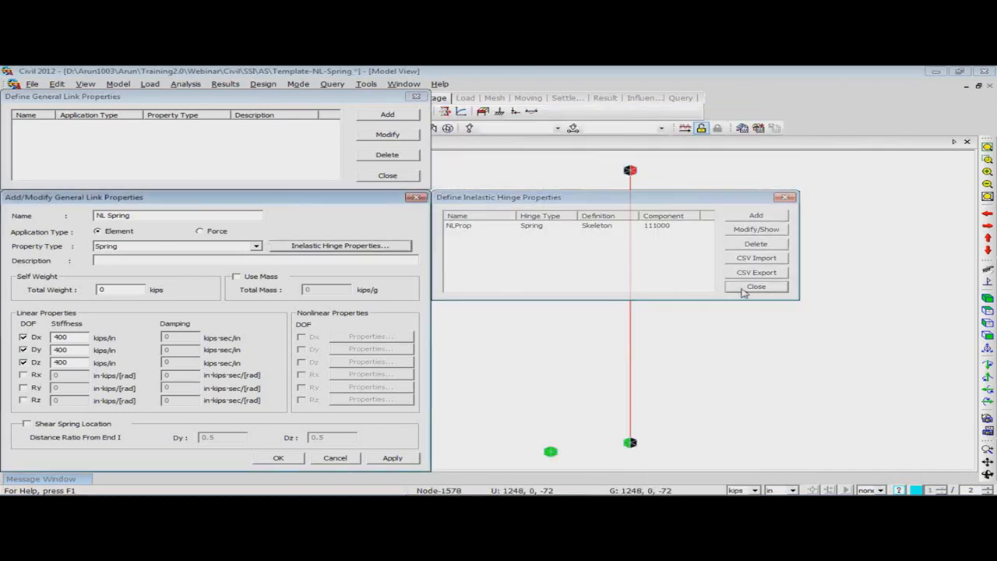
pyautogui.click(280, 458)
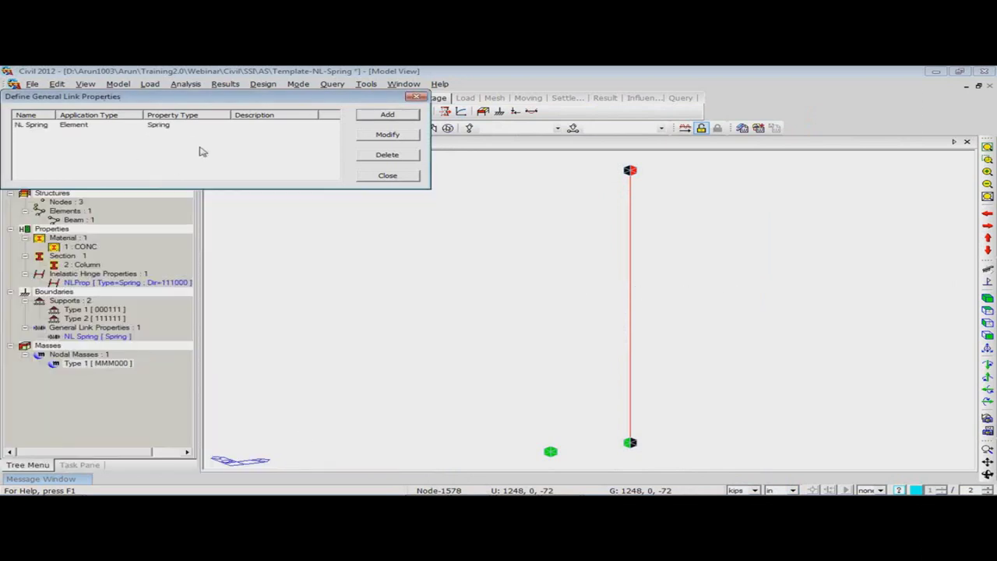
pyautogui.click(414, 98)
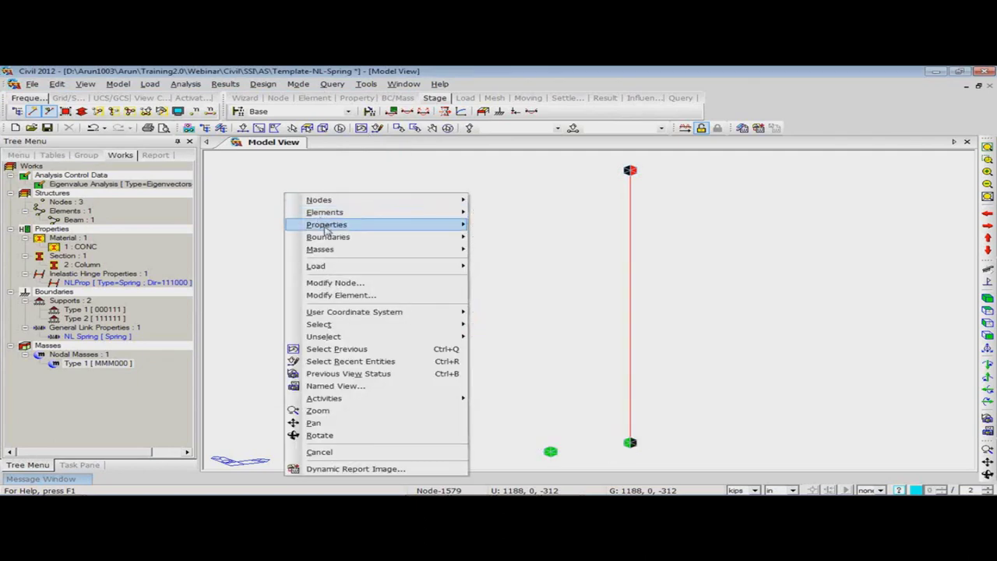
# Step: Create a general link from node 1579 to the column's base node using NL Spring with the NLProp inelastic hinge property and beta angle 0
pyautogui.moveTo(331, 237)
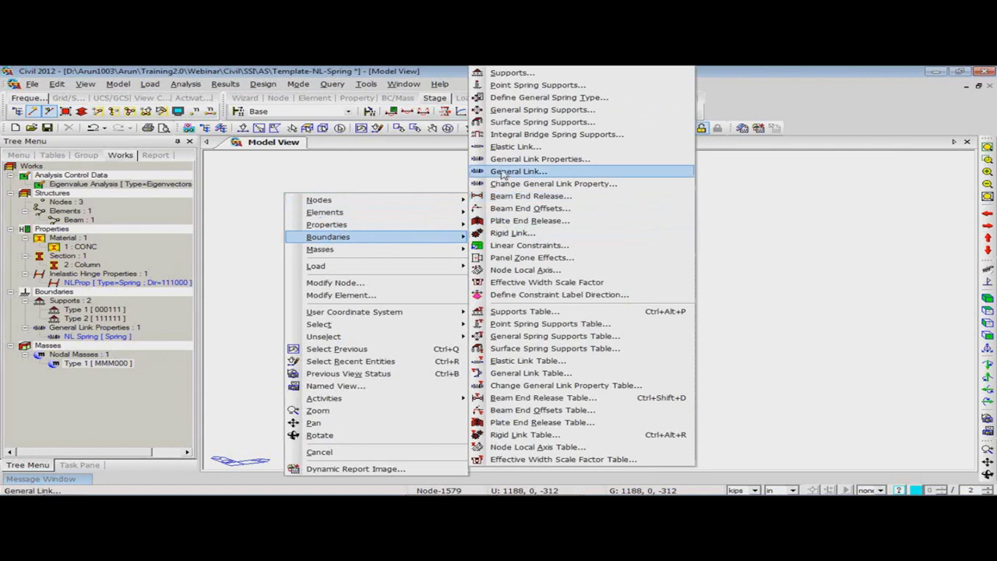
pyautogui.click(502, 172)
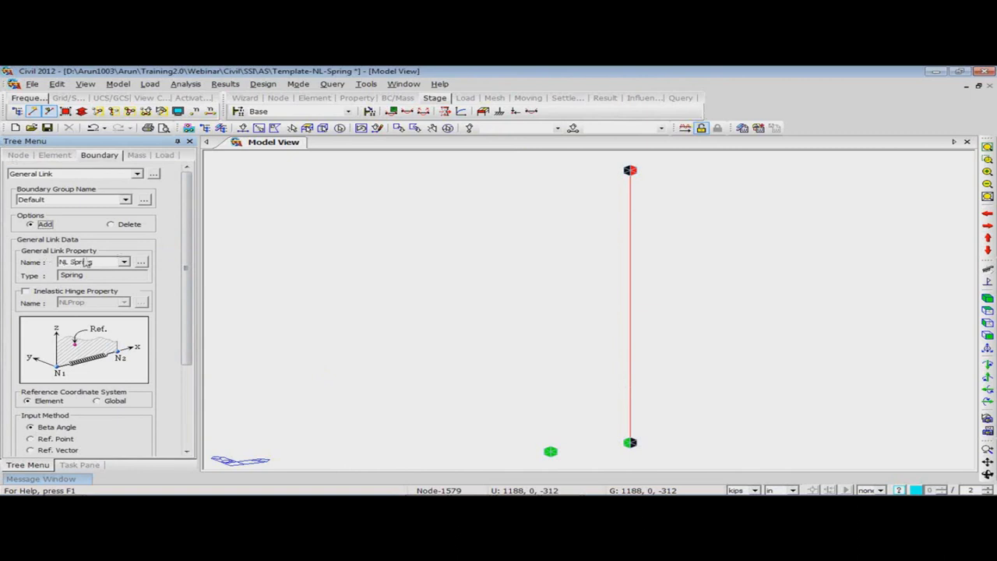
pyautogui.click(27, 292)
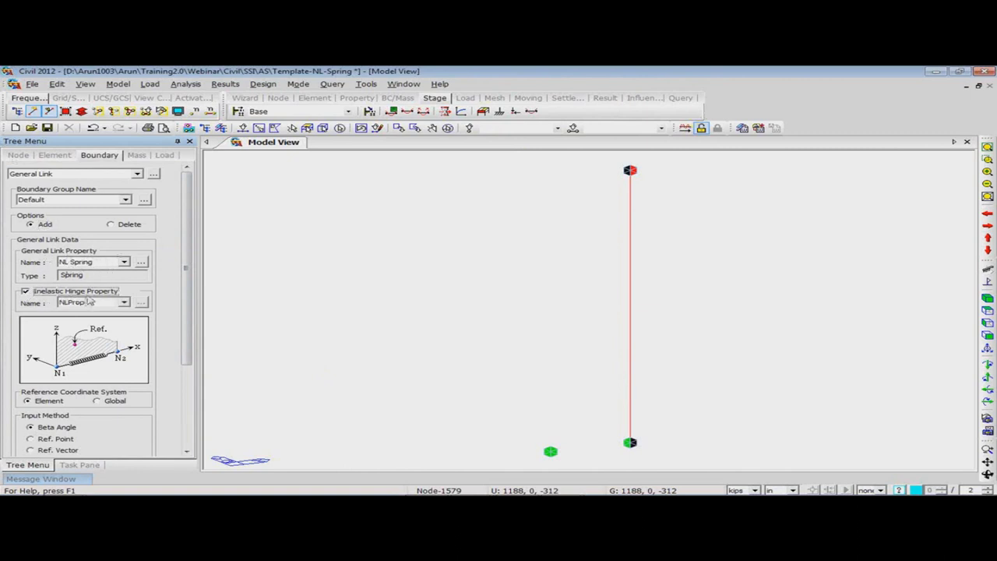
pyautogui.moveTo(182, 329); pyautogui.dragTo(171, 377)
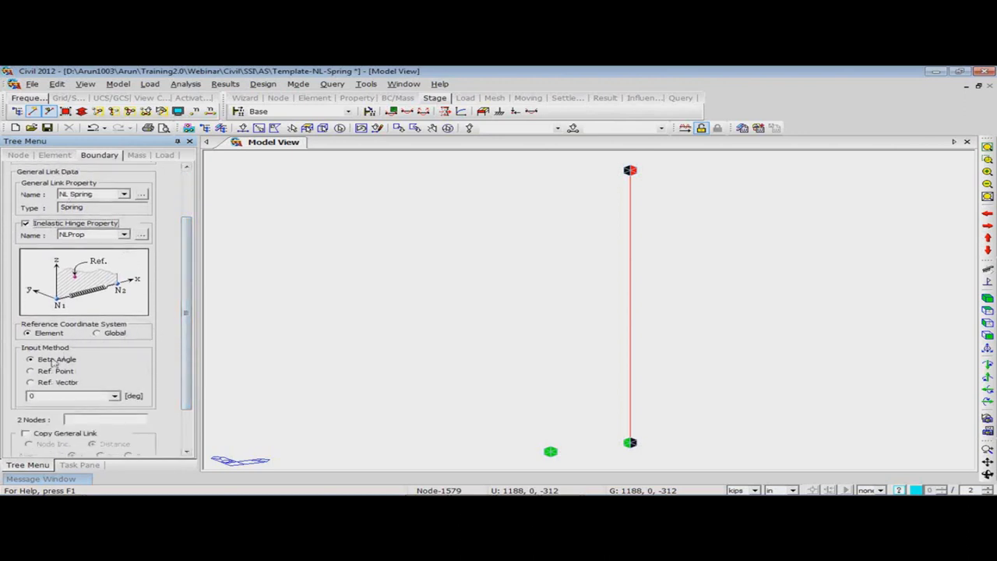
pyautogui.moveTo(185, 389); pyautogui.dragTo(185, 438)
pyautogui.click(99, 365)
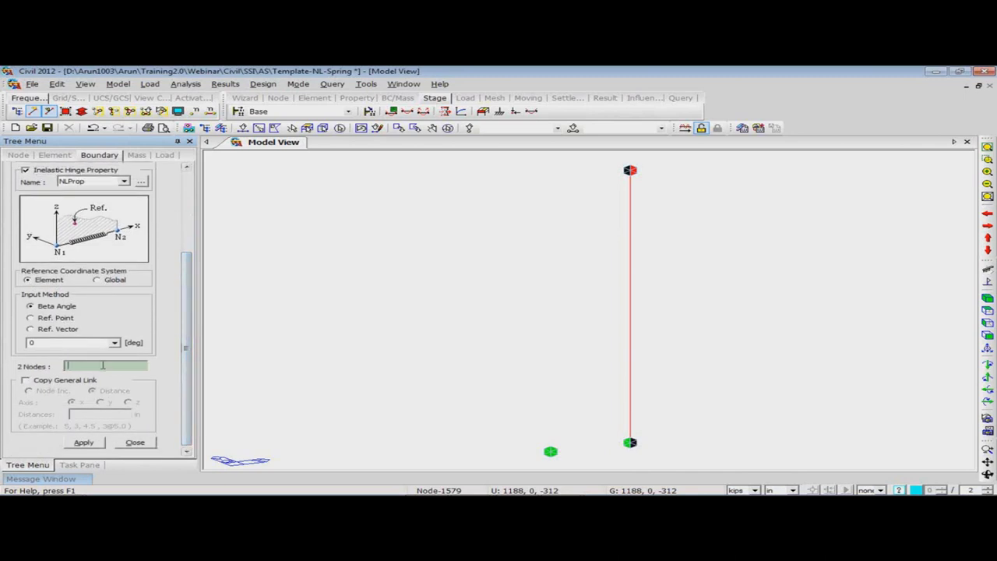
pyautogui.click(551, 450)
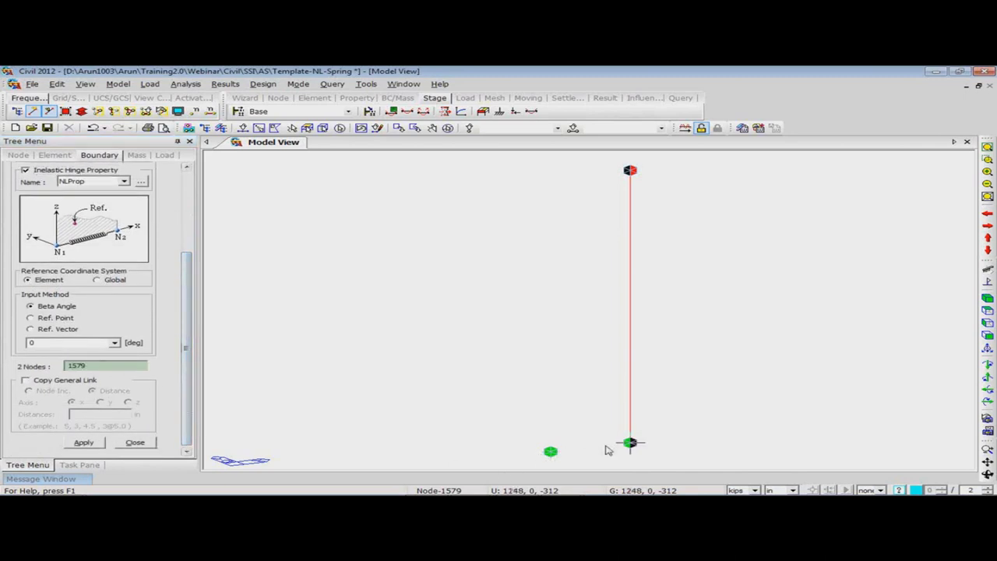
pyautogui.click(629, 442)
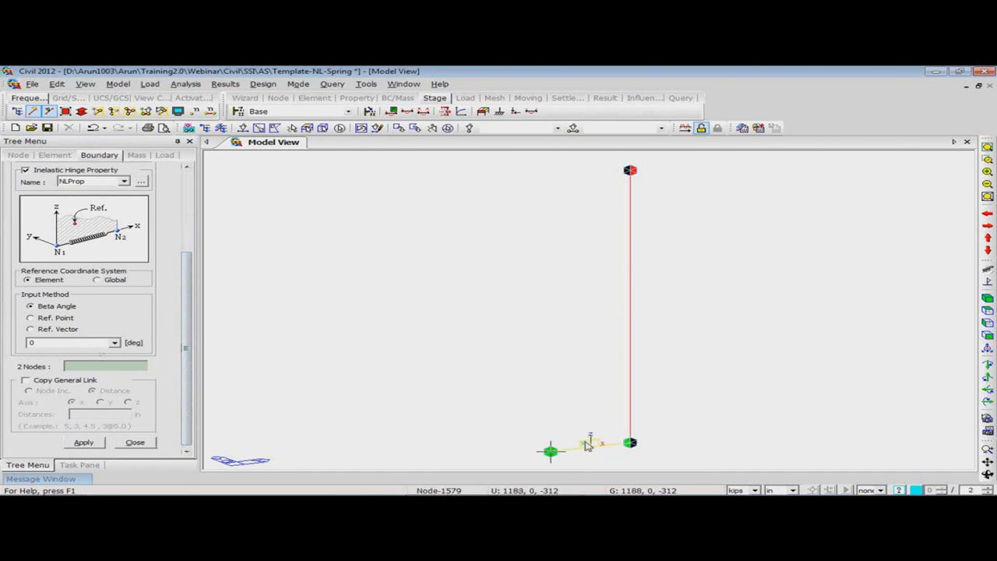
pyautogui.click(132, 443)
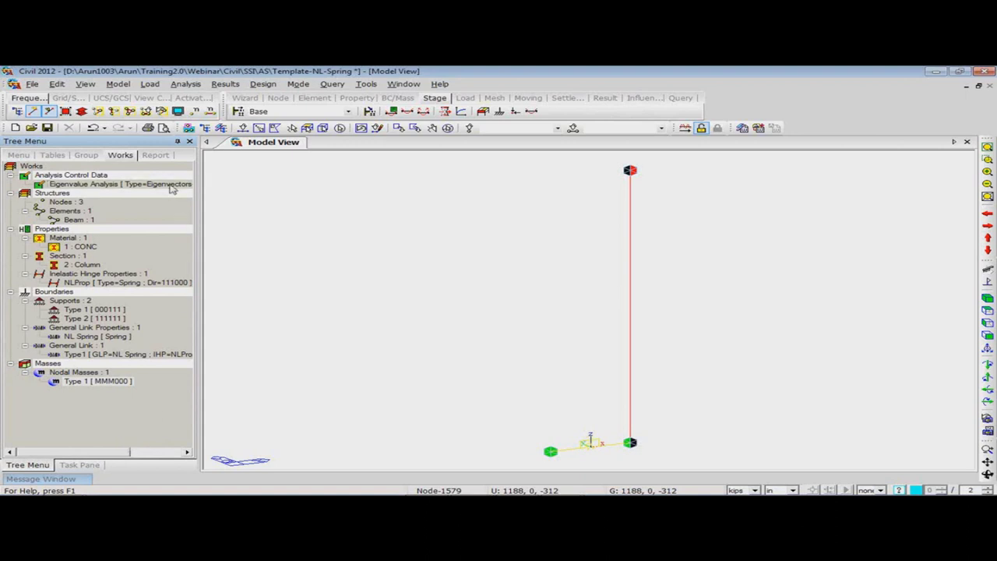
# Step: Check the eigenvalue analysis control settings without changing them
pyautogui.doubleClick(172, 185)
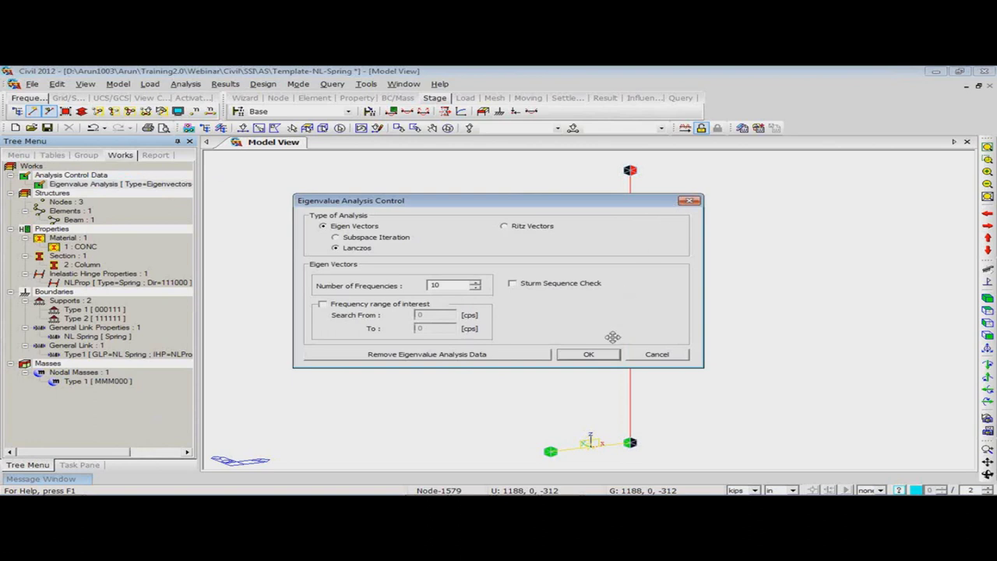
pyautogui.click(692, 202)
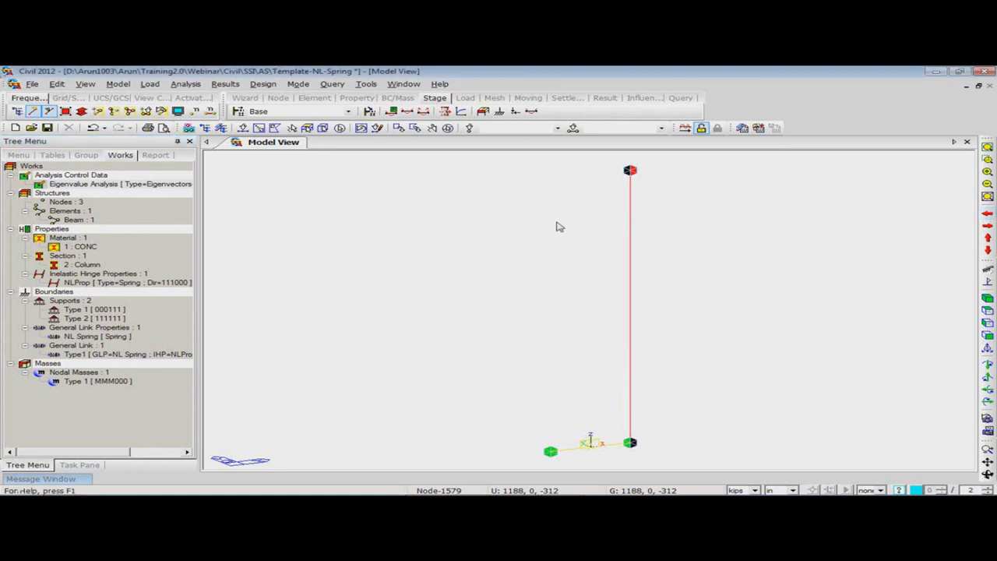
# Step: Start a new time history load case and name it Rinaldi
pyautogui.rightClick(347, 218)
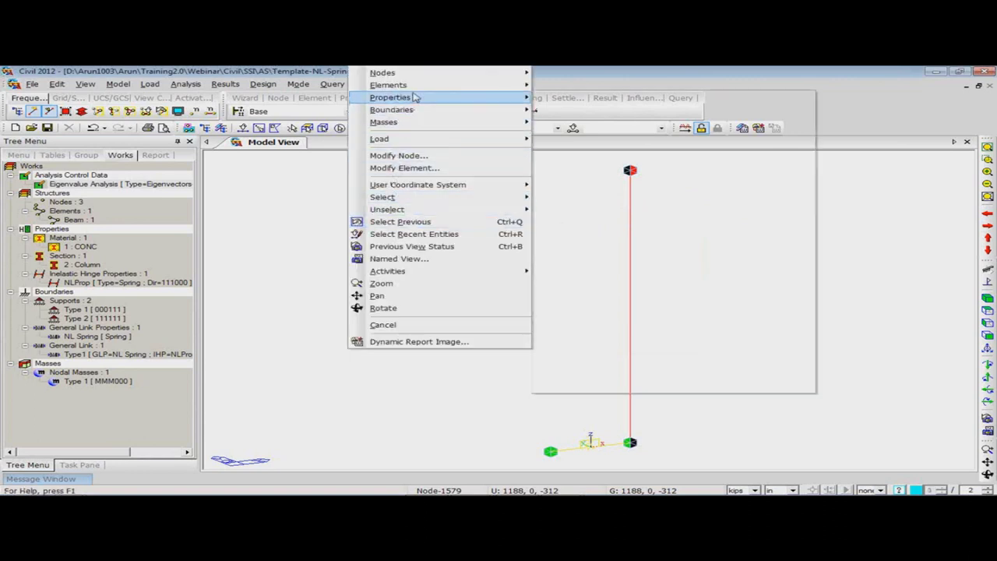
pyautogui.moveTo(434, 140)
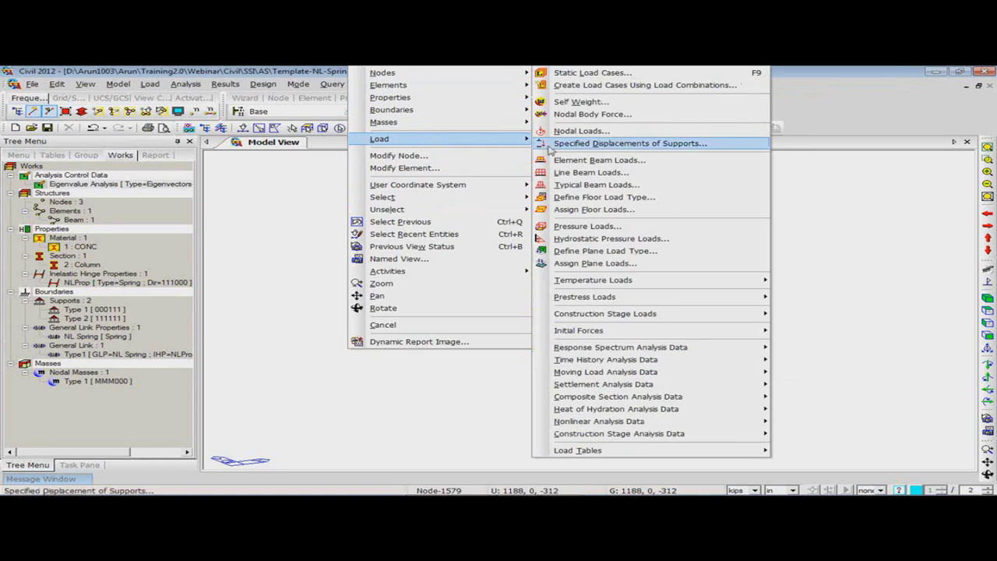
pyautogui.moveTo(599, 362)
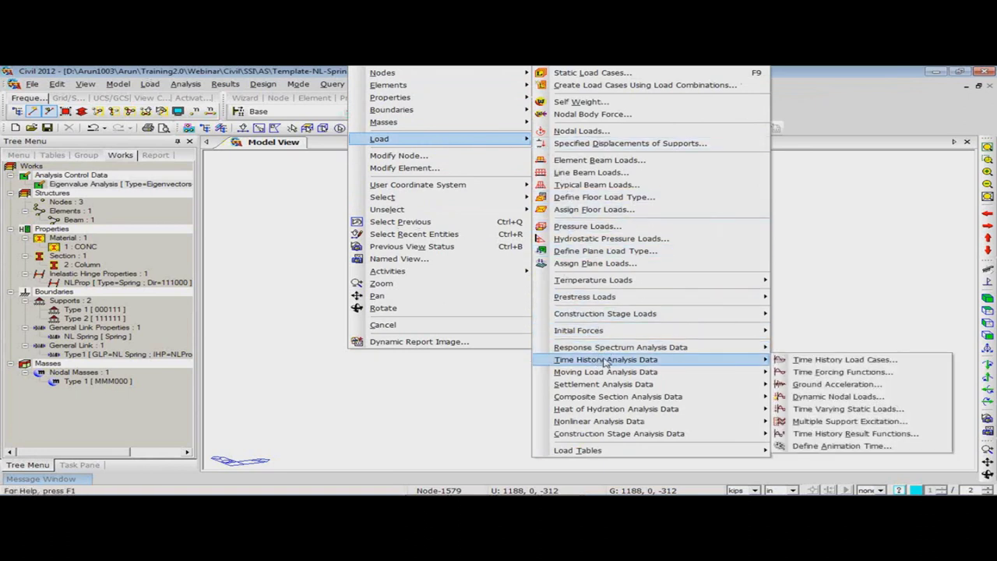
pyautogui.click(810, 360)
pyautogui.click(331, 117)
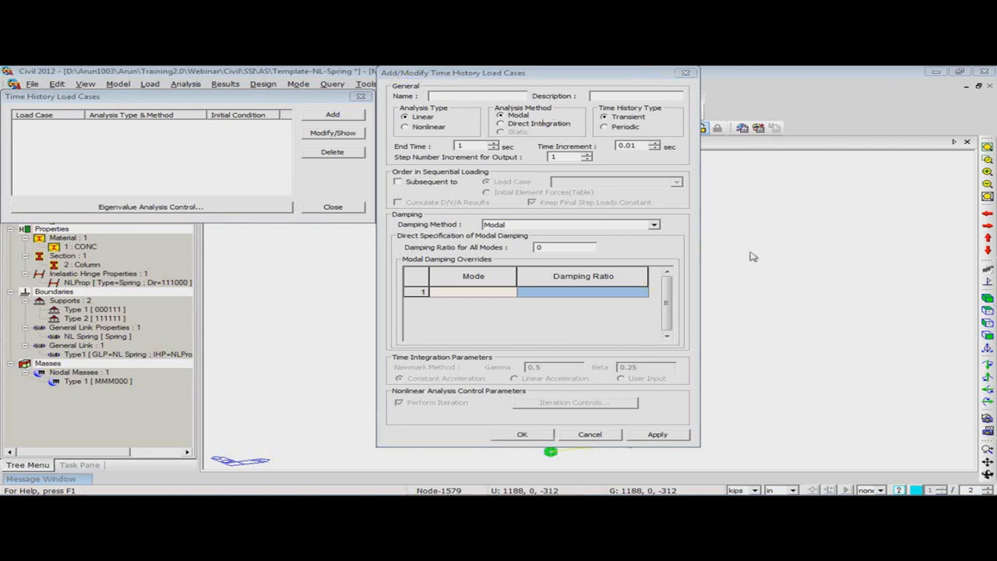
pyautogui.click(489, 96)
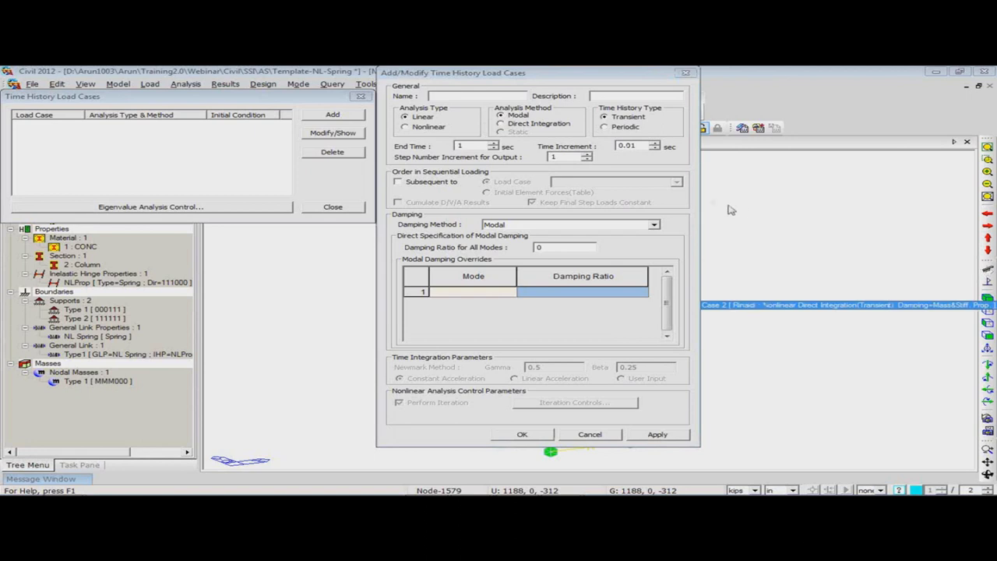
pyautogui.click(473, 96)
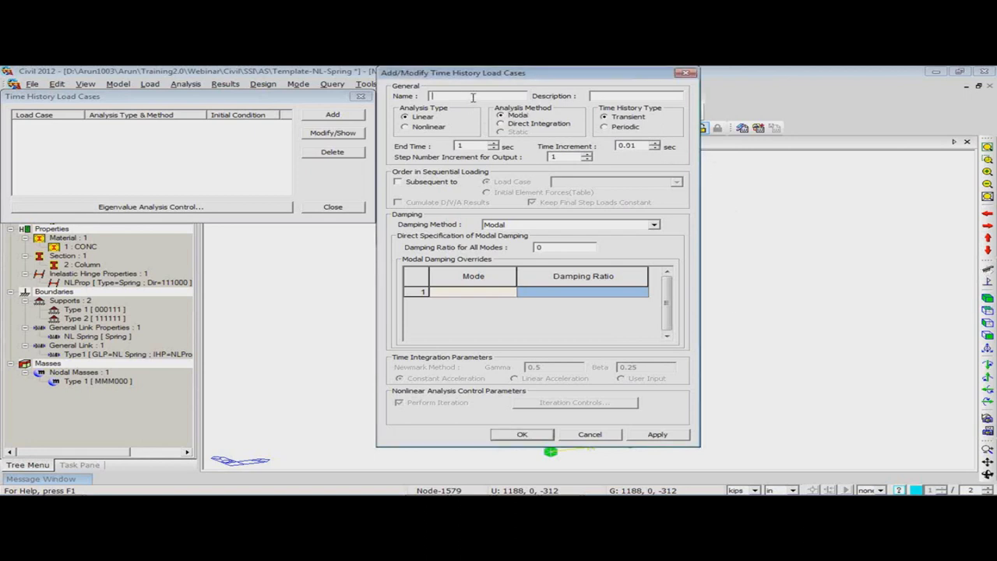
pyautogui.write('Rinaldi')
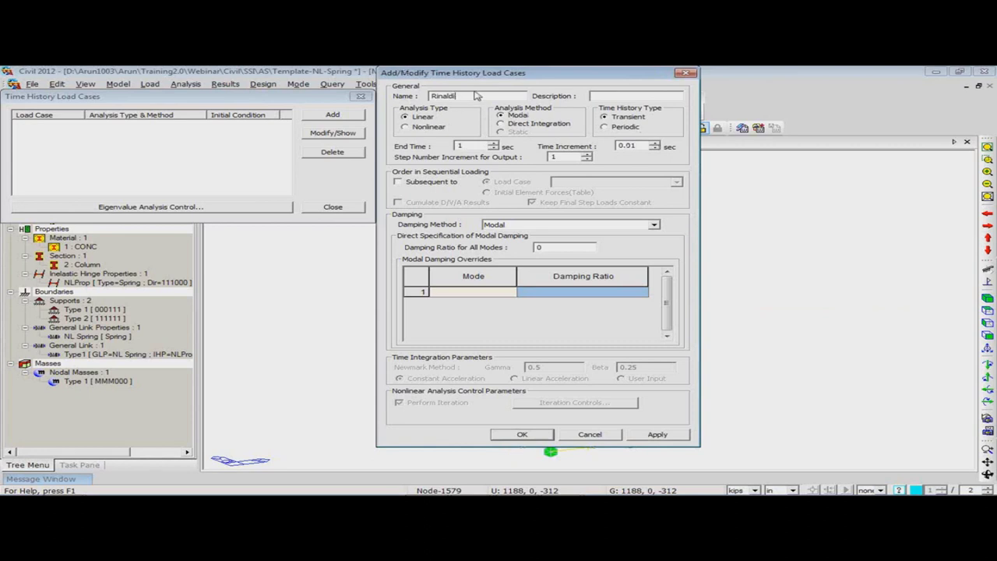
# Step: Add the Rinaldi case as Nonlinear with Direct Integration and an end time of 20 sec
pyautogui.click(452, 128)
pyautogui.click(512, 127)
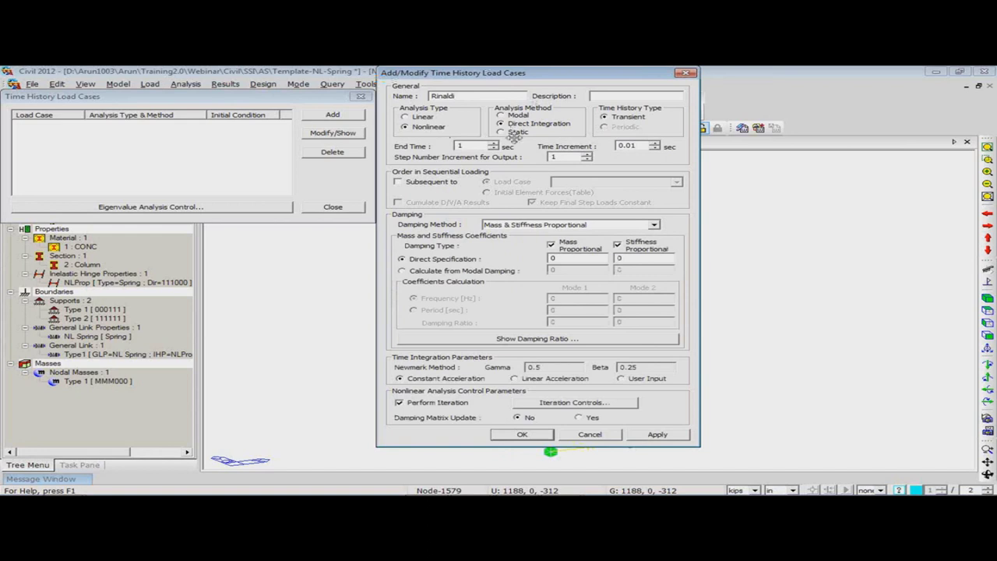
pyautogui.doubleClick(459, 146)
pyautogui.write('20')
pyautogui.click(652, 434)
# Step: Add a second nonlinear direct integration load case named Geraldo with end time 38 sec and time increment 0.005 sec
pyautogui.moveTo(470, 96); pyautogui.dragTo(418, 95)
pyautogui.write('G')
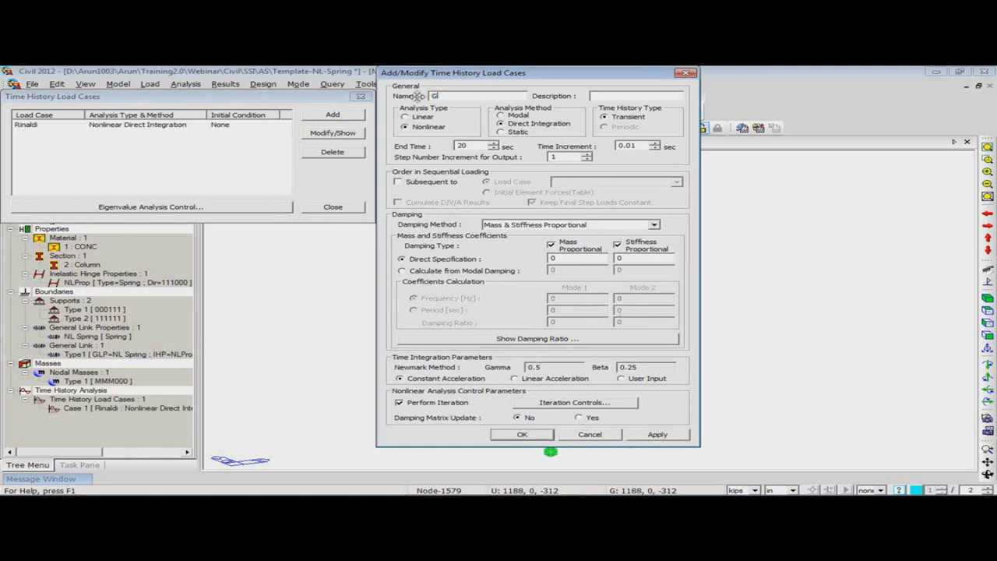
pyautogui.write('eraldo')
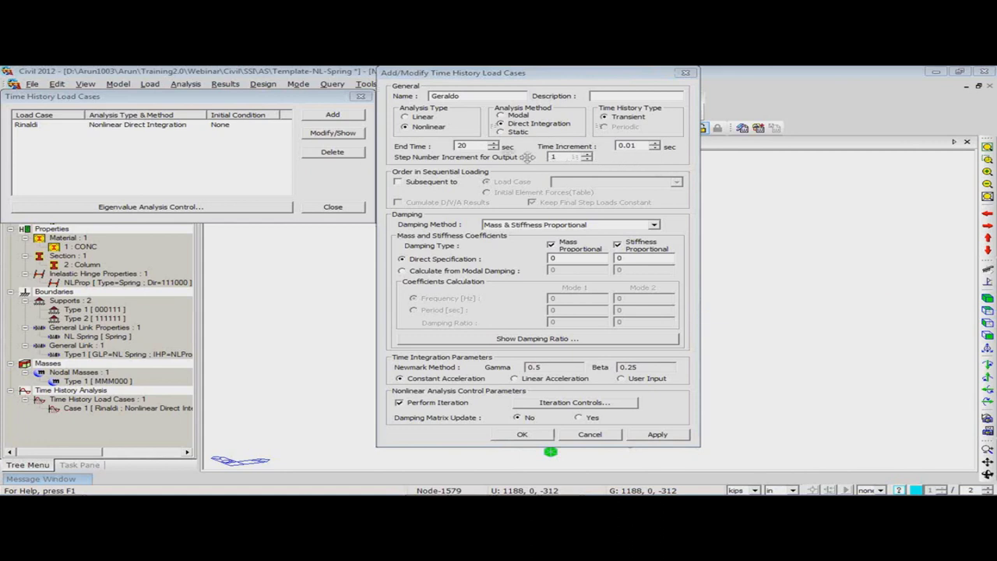
pyautogui.moveTo(483, 146); pyautogui.dragTo(439, 146)
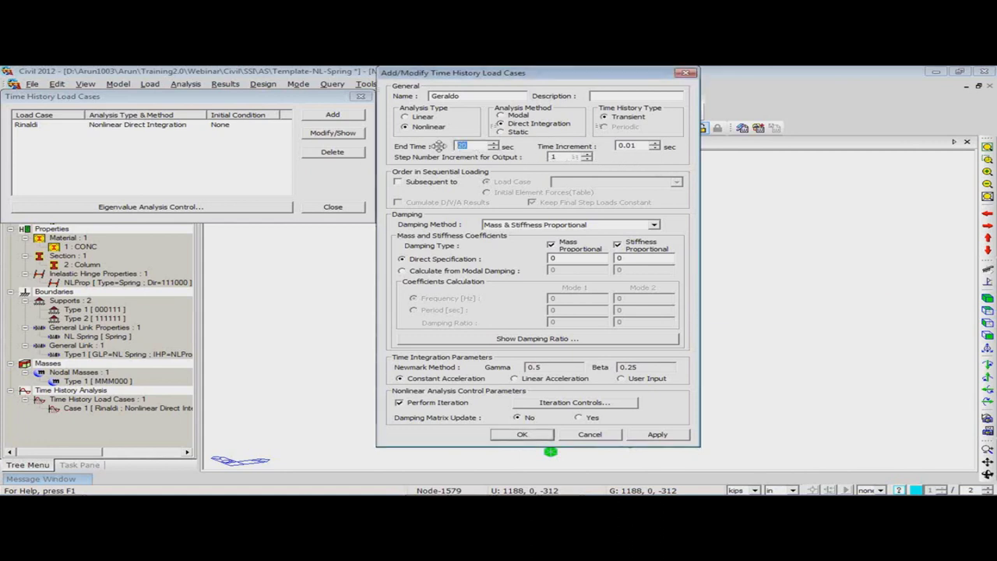
pyautogui.write('38')
pyautogui.click(633, 145)
pyautogui.write('0.005')
pyautogui.click(637, 437)
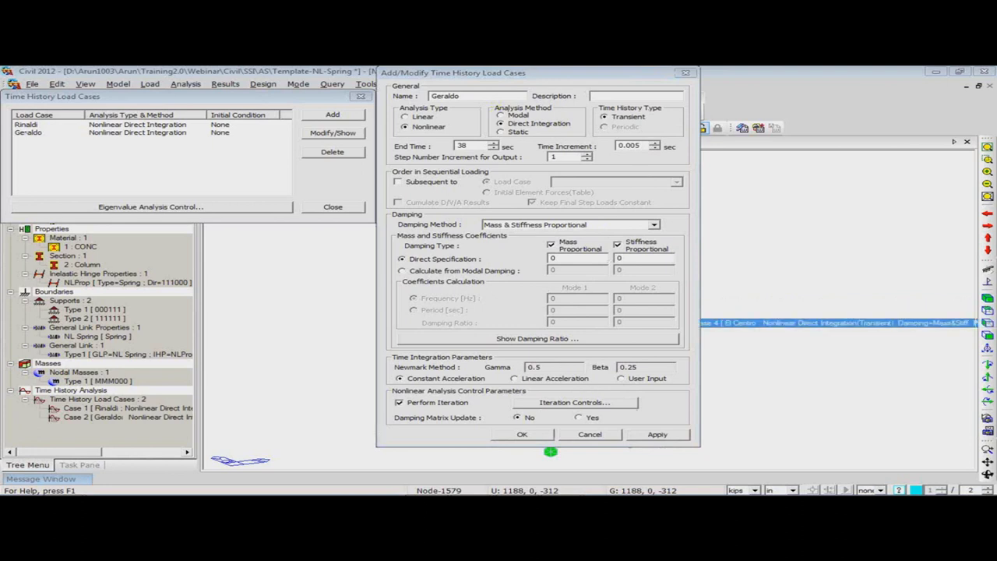
# Step: Add a third nonlinear direct integration load case named El Centro with end time 54 sec and a changed time increment, and finish defining load cases
pyautogui.click(469, 96)
pyautogui.moveTo(468, 96); pyautogui.dragTo(415, 96)
pyautogui.write('El Centro')
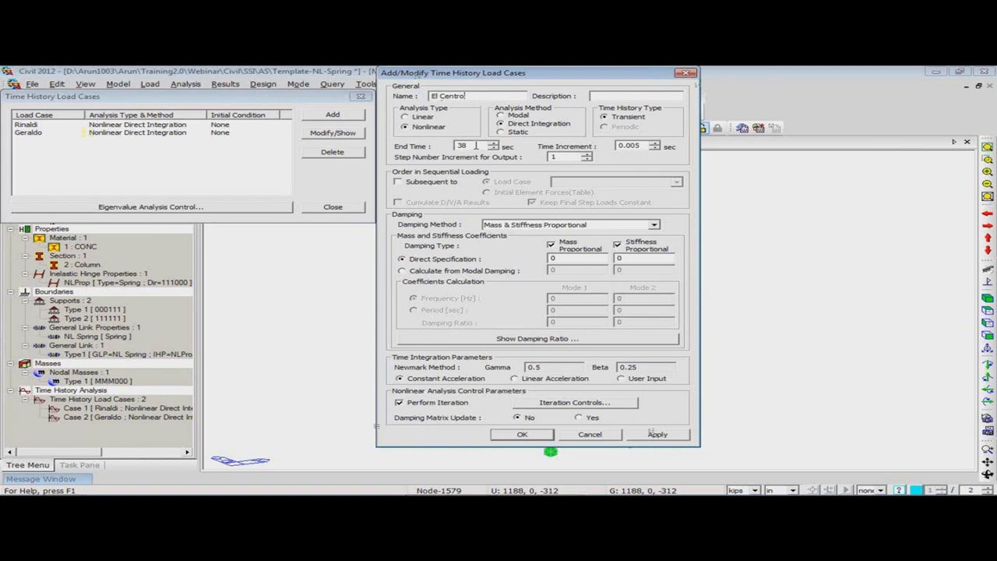
pyautogui.moveTo(476, 145); pyautogui.dragTo(431, 146)
pyautogui.write('54')
pyautogui.moveTo(628, 146); pyautogui.dragTo(642, 146)
pyautogui.write('2')
pyautogui.click(547, 434)
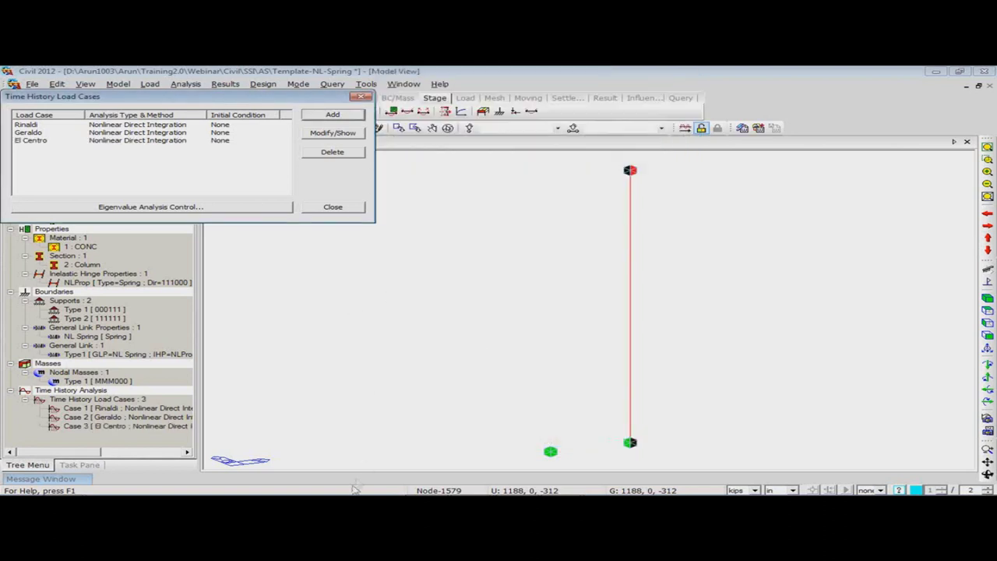
pyautogui.click(326, 209)
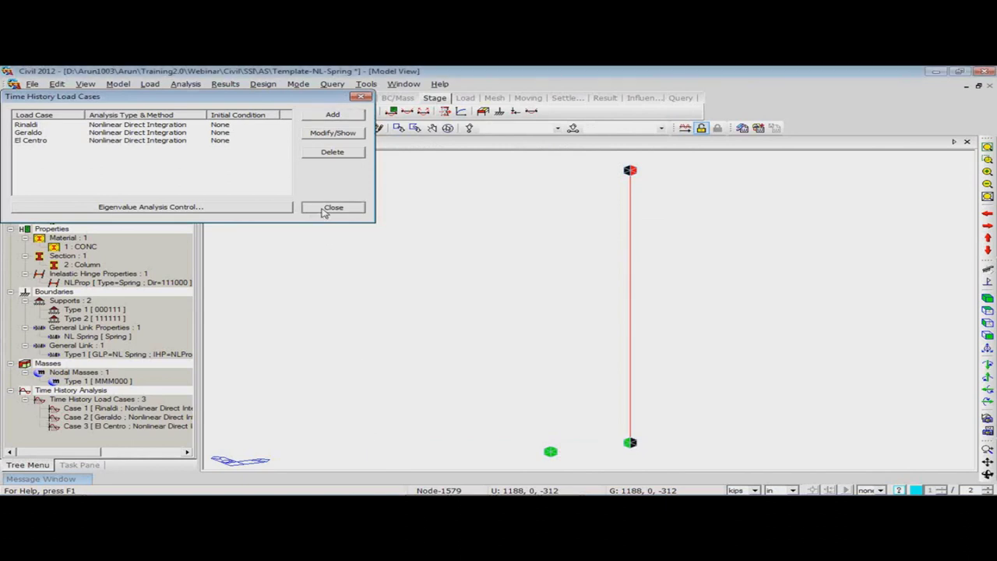
# Step: Start a new time forcing function of normalized acceleration type and name it Rinaldi
pyautogui.rightClick(324, 211)
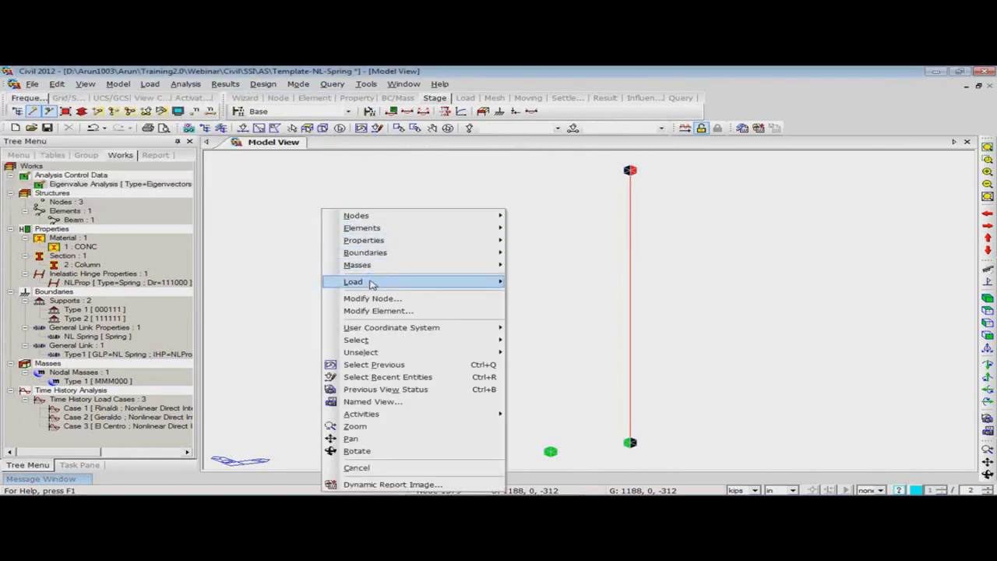
pyautogui.moveTo(378, 282)
pyautogui.moveTo(571, 363)
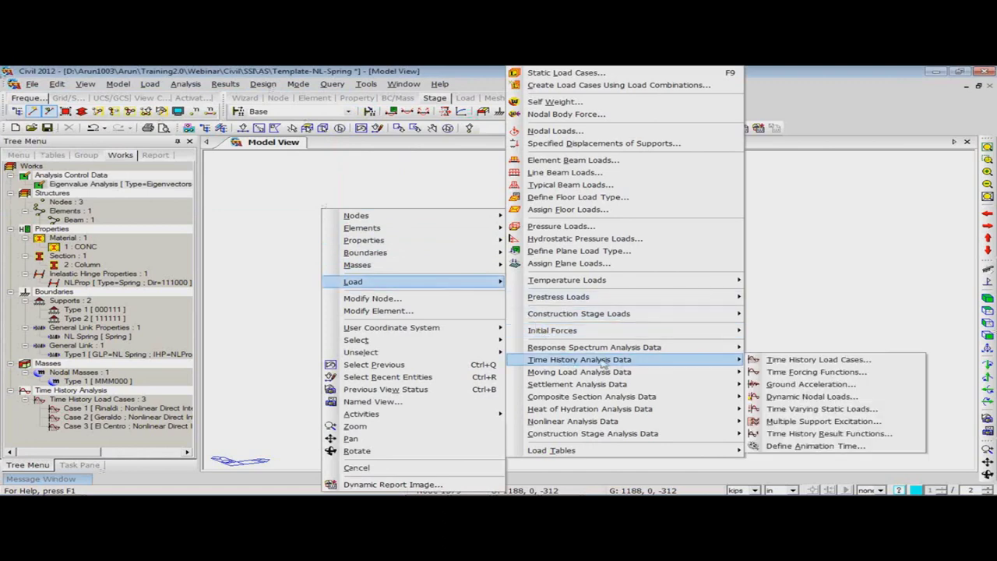
pyautogui.click(767, 372)
pyautogui.click(272, 114)
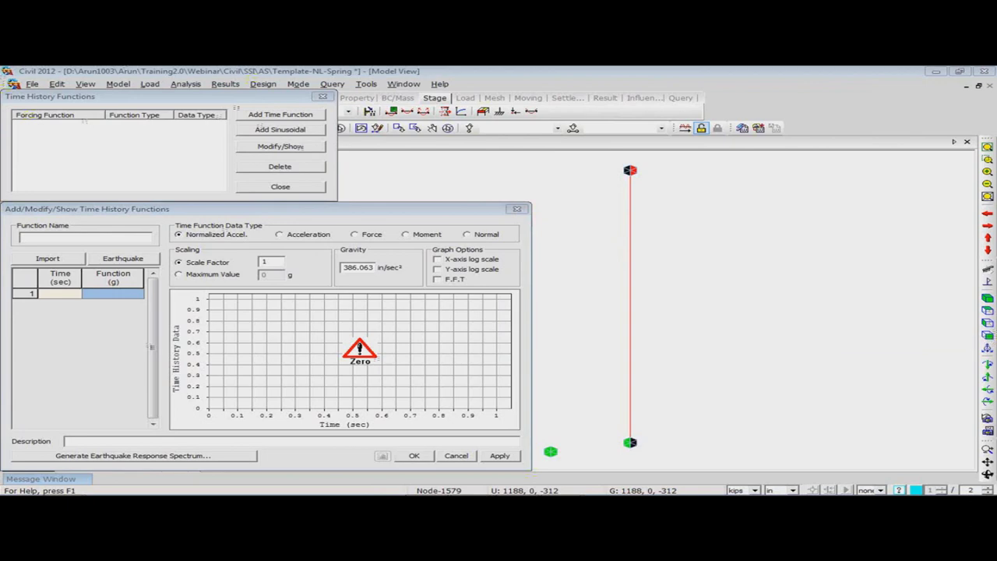
pyautogui.moveTo(390, 212); pyautogui.dragTo(711, 145)
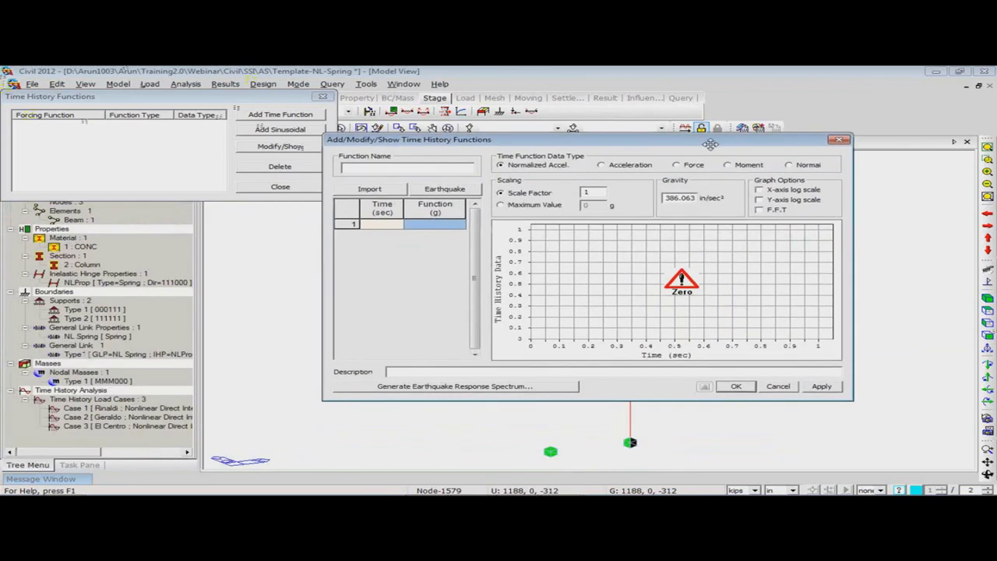
pyautogui.click(455, 167)
pyautogui.write('Ri')
pyautogui.press('BackSpace')
pyautogui.press('BackSpace')
pyautogui.write('Ria')
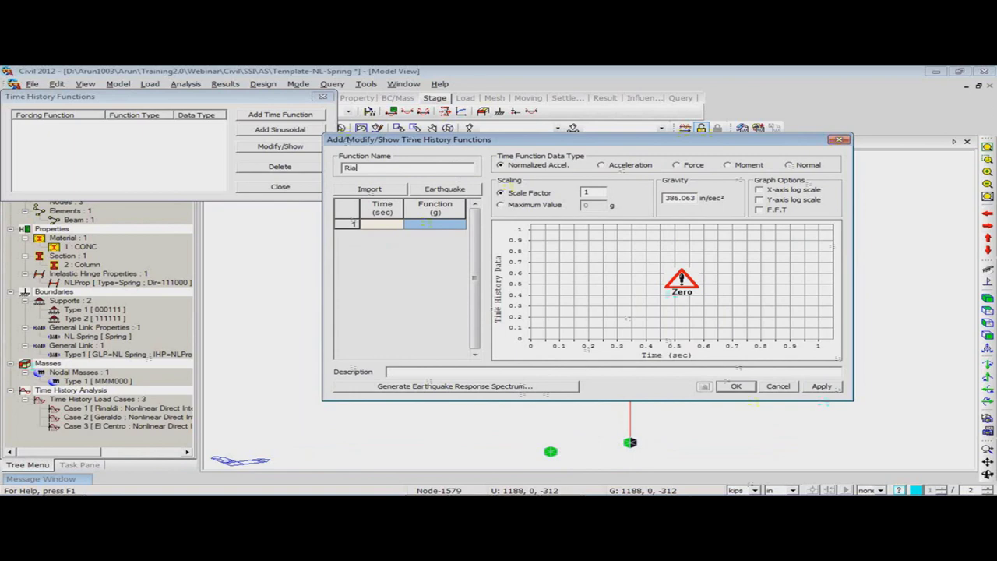
pyautogui.write('na')
pyautogui.write('ld')
pyautogui.write('i')
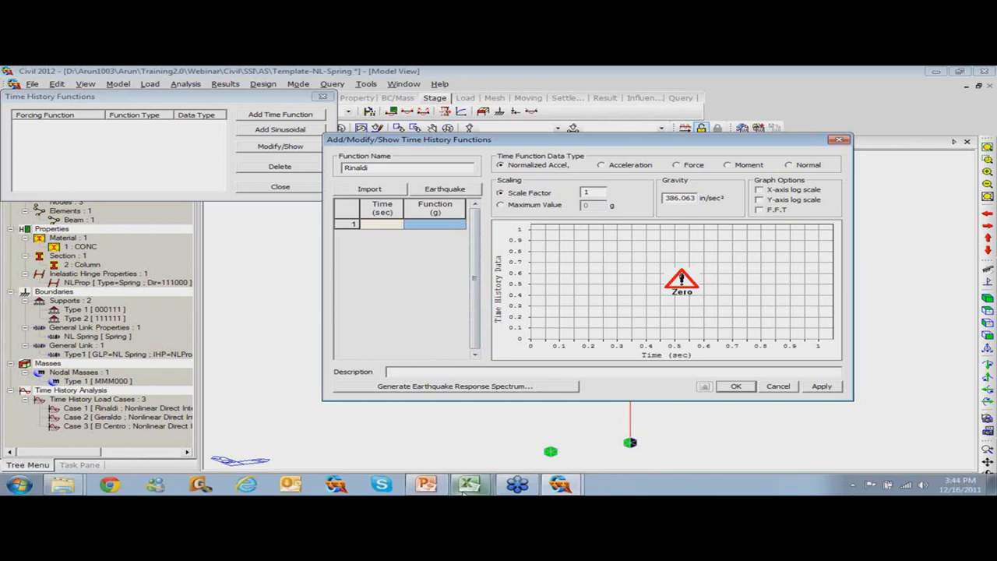
# Step: Copy the time and function data from Sheet1 of the Rinaldi & Geraldo workbook in Excel into the Rinaldi function and add it
pyautogui.click(477, 483)
pyautogui.click(468, 458)
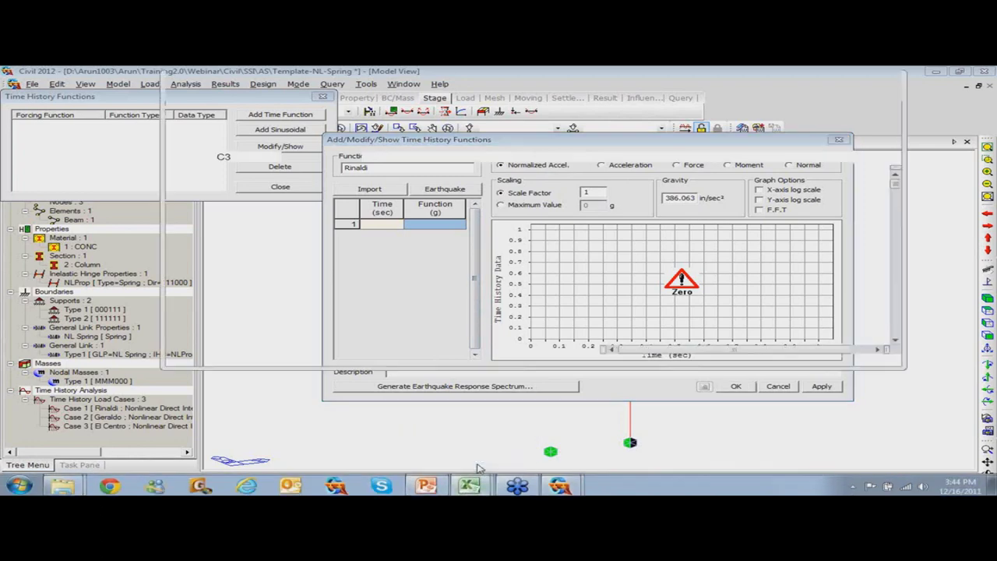
pyautogui.click(236, 350)
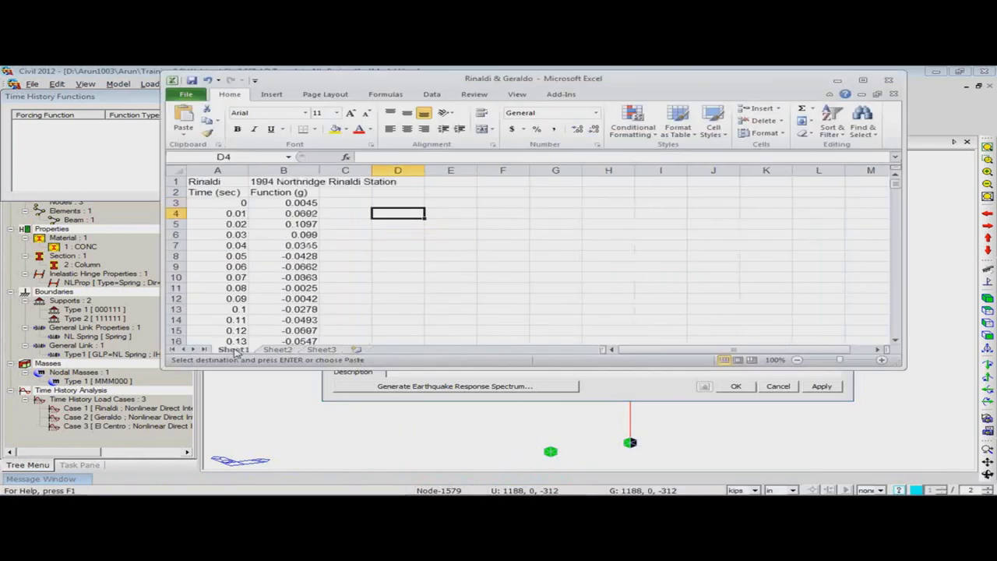
pyautogui.moveTo(225, 204); pyautogui.dragTo(312, 312)
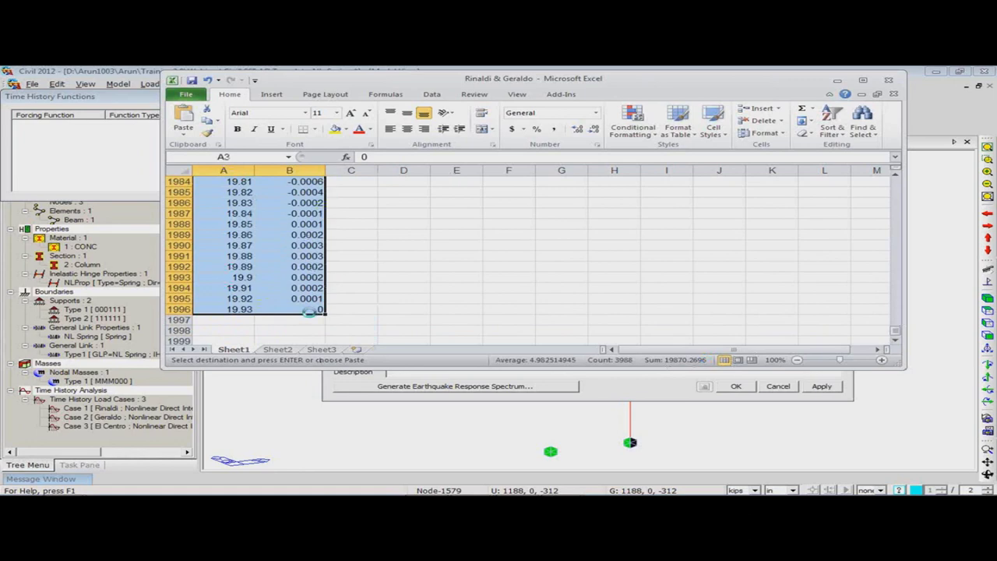
pyautogui.click(340, 395)
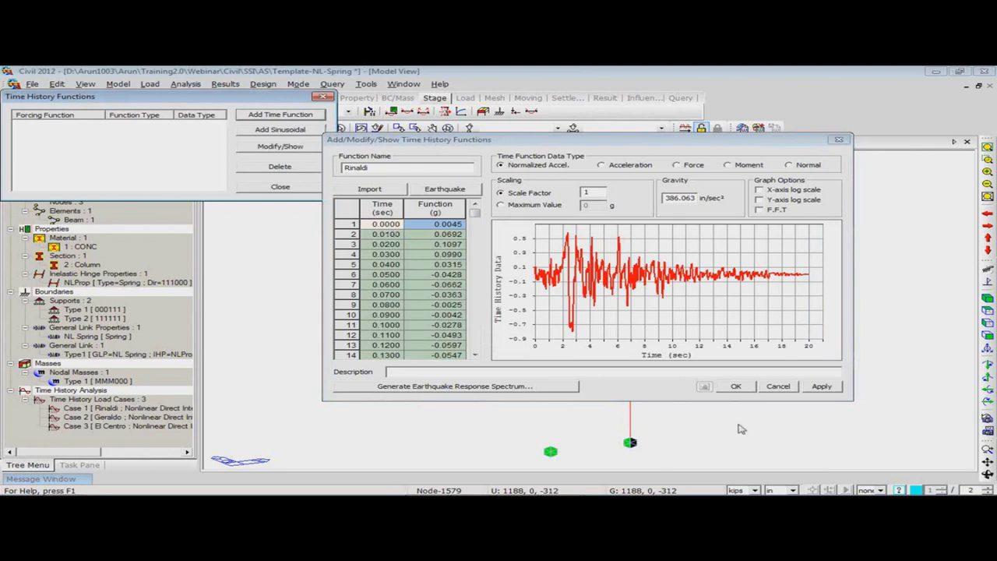
pyautogui.click(822, 386)
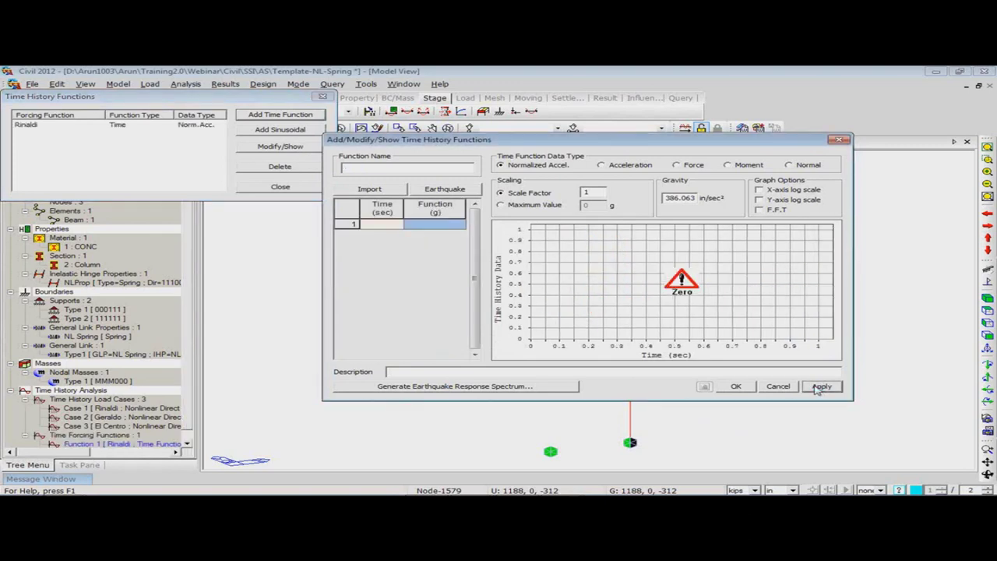
# Step: Name the next time forcing function Geraldo desmond
pyautogui.click(363, 168)
pyautogui.write('Geral')
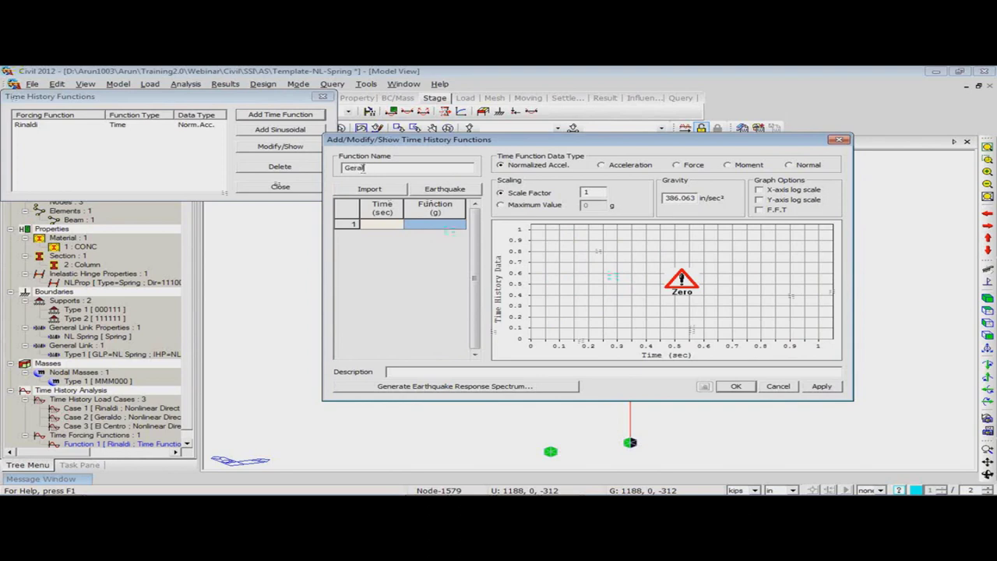
pyautogui.write('do desmond')
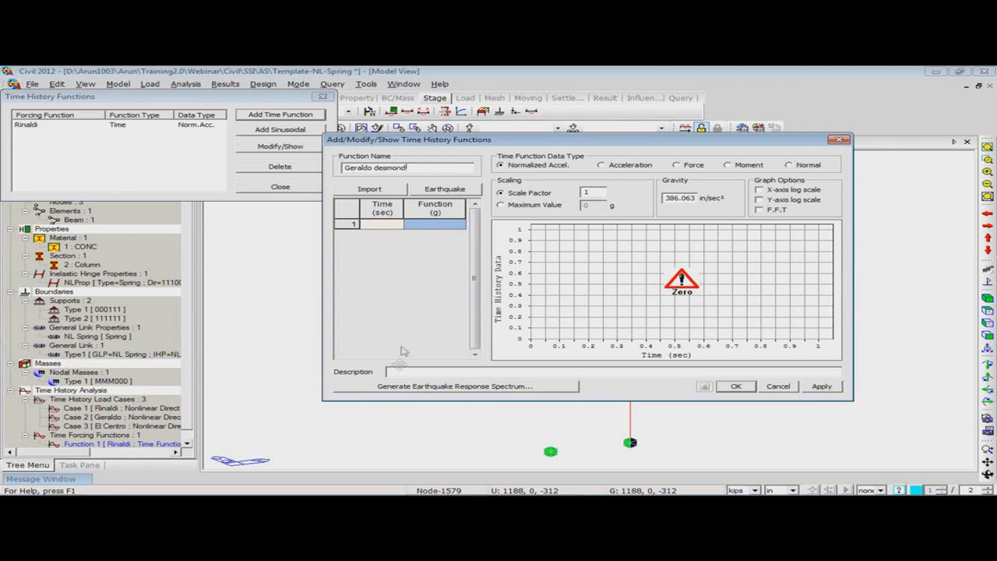
pyautogui.moveTo(469, 484)
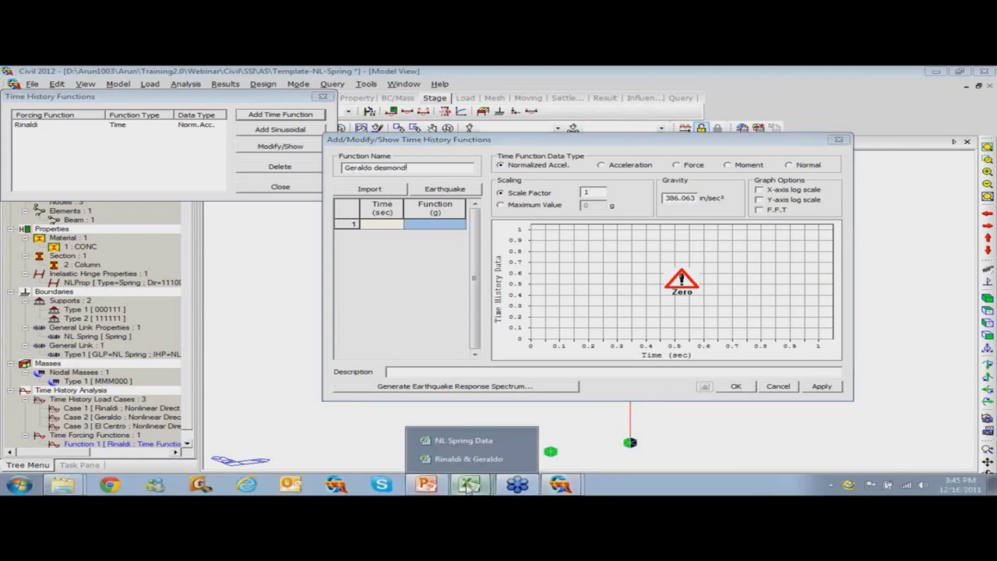
pyautogui.click(470, 464)
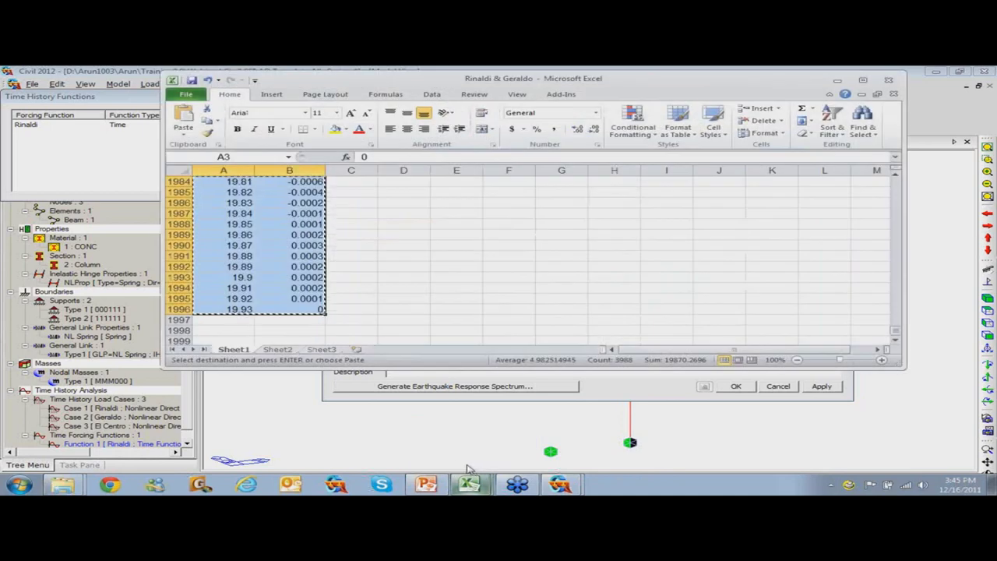
pyautogui.click(278, 348)
pyautogui.click(229, 204)
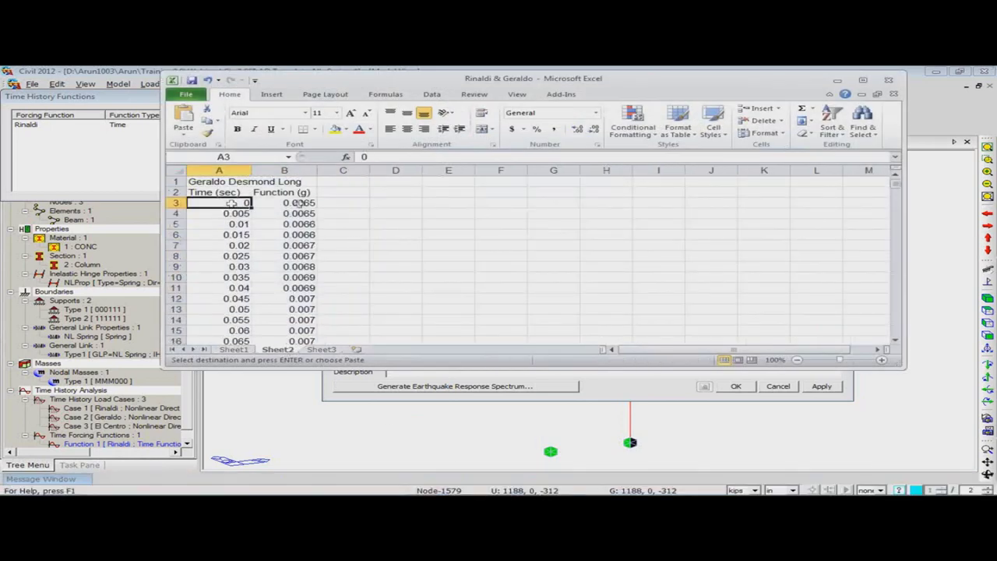
pyautogui.moveTo(223, 203); pyautogui.dragTo(261, 203)
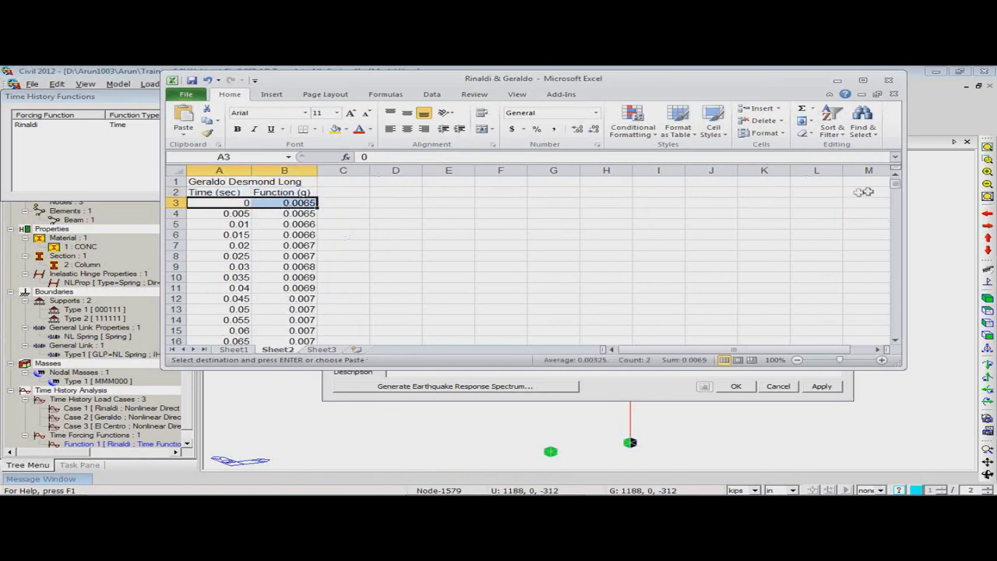
pyautogui.moveTo(895, 184); pyautogui.dragTo(897, 334)
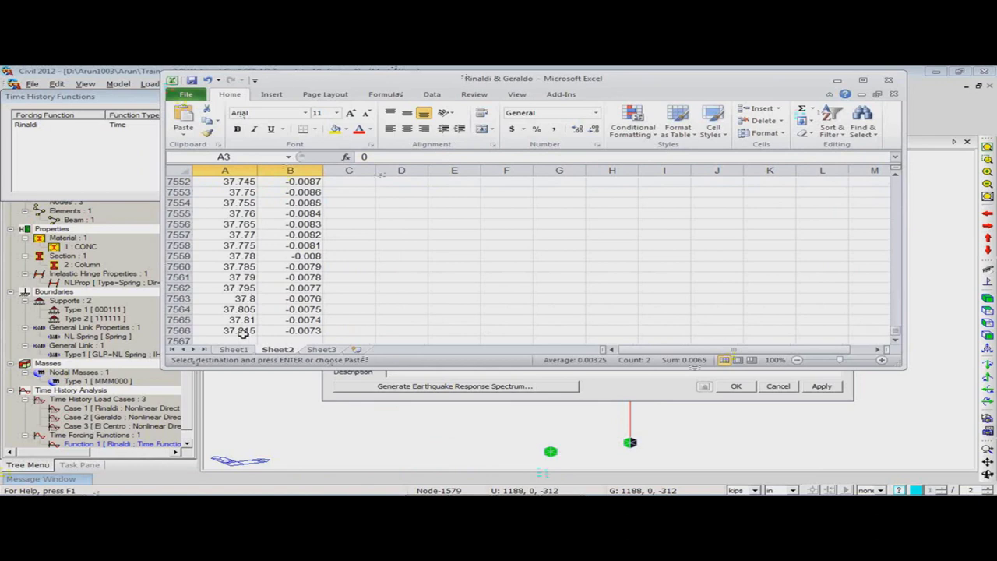
pyautogui.keyDown('shift'); pyautogui.click(284, 332); pyautogui.keyUp('shift')
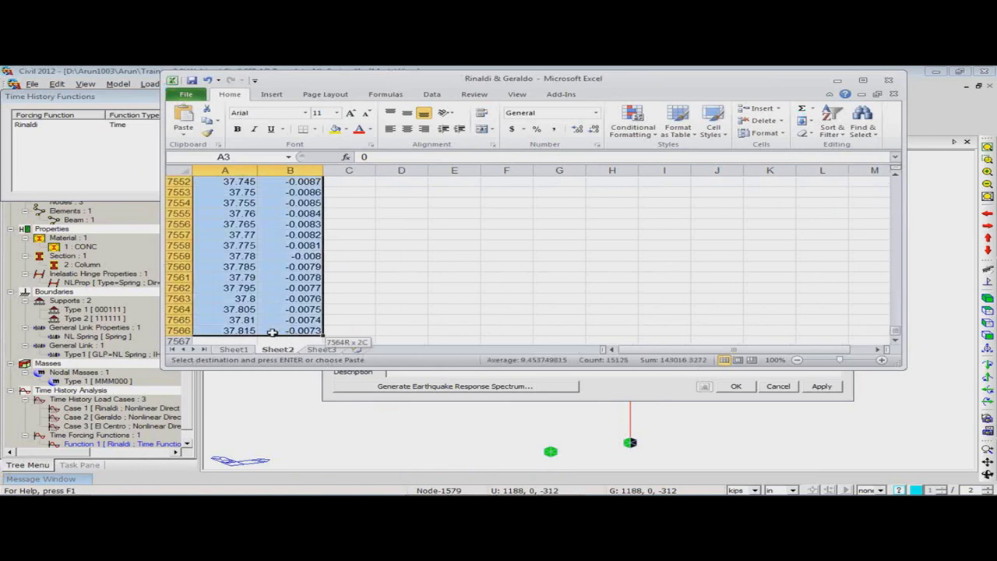
pyautogui.click(360, 405)
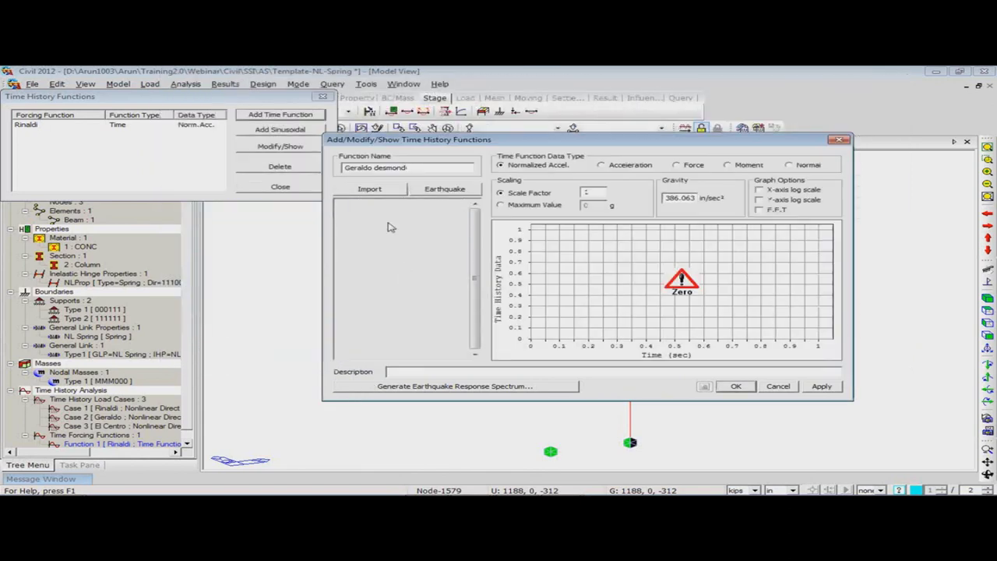
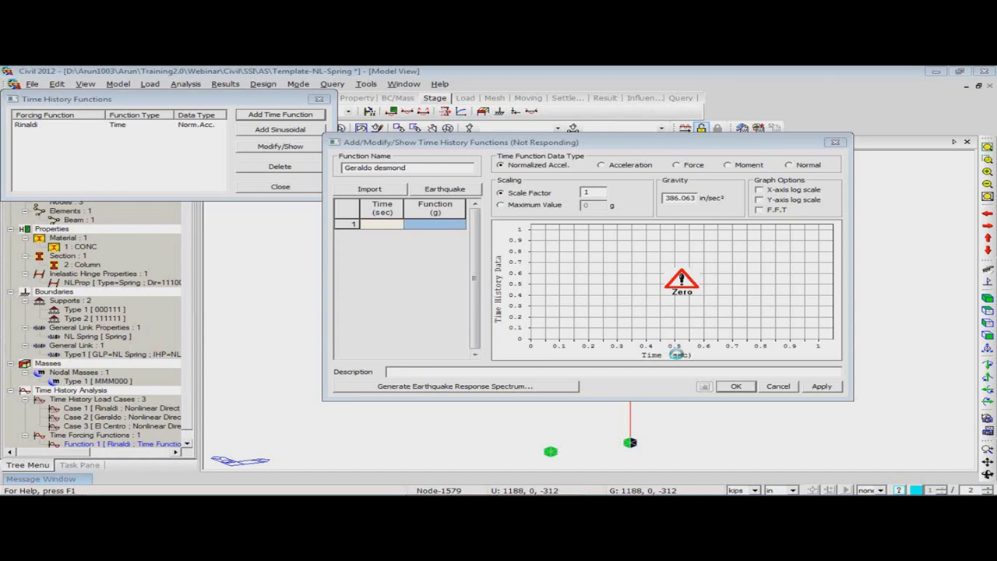
pyautogui.moveTo(611, 489)
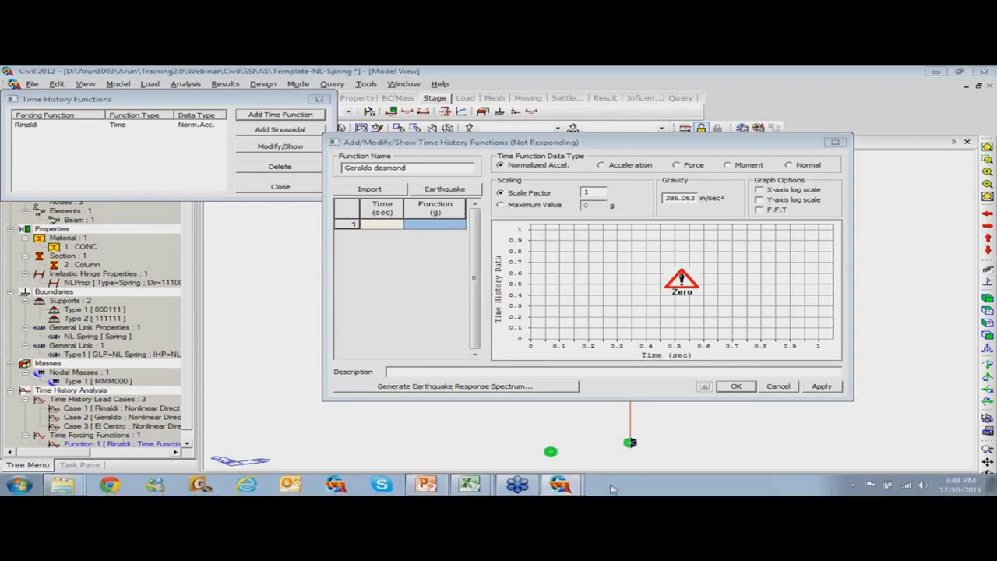
pyautogui.moveTo(490, 486)
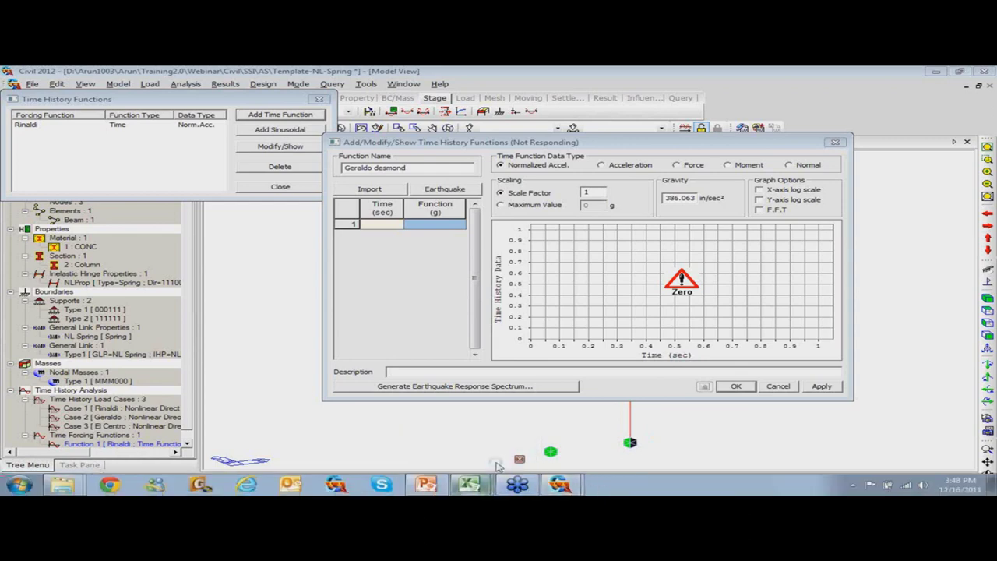
pyautogui.click(490, 459)
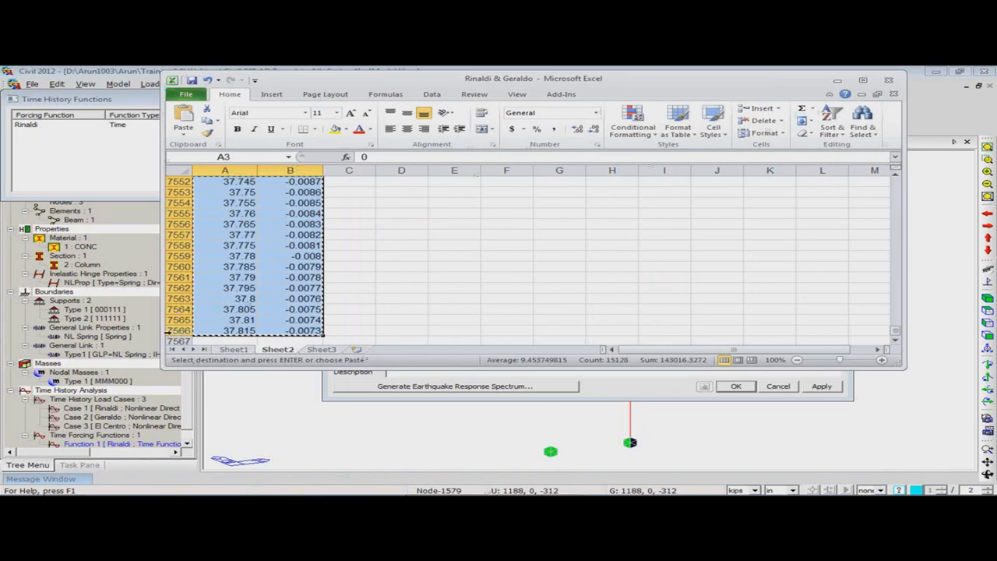
pyautogui.click(217, 351)
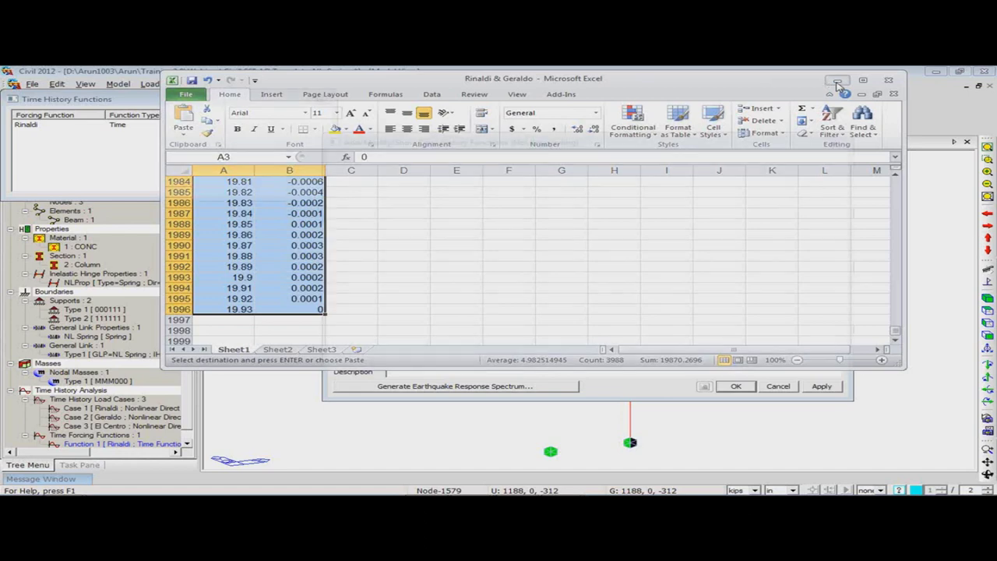
pyautogui.click(837, 81)
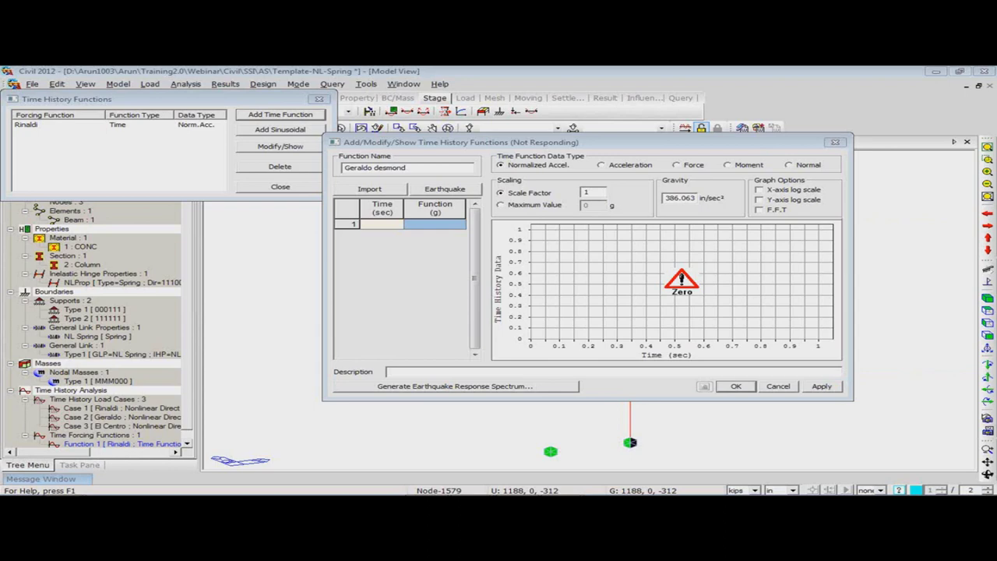
pyautogui.moveTo(996, 70); pyautogui.dragTo(375, 75)
# Step: Examine the Geraldo Desmond Long forcing function in the NL-Spring-1 model down to its last data rows, close it and select the Elcent_h function
pyautogui.click(25, 247)
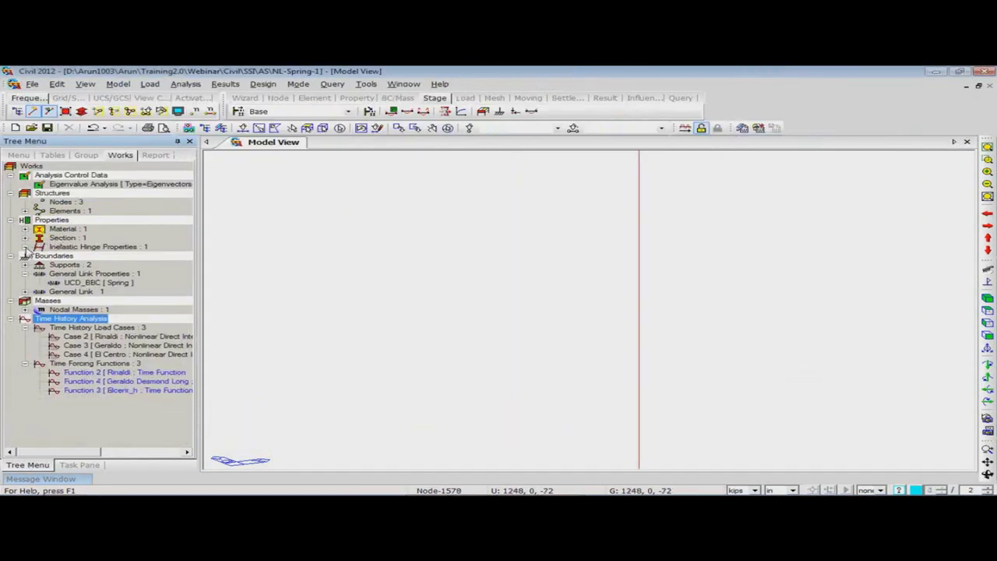
pyautogui.click(113, 382)
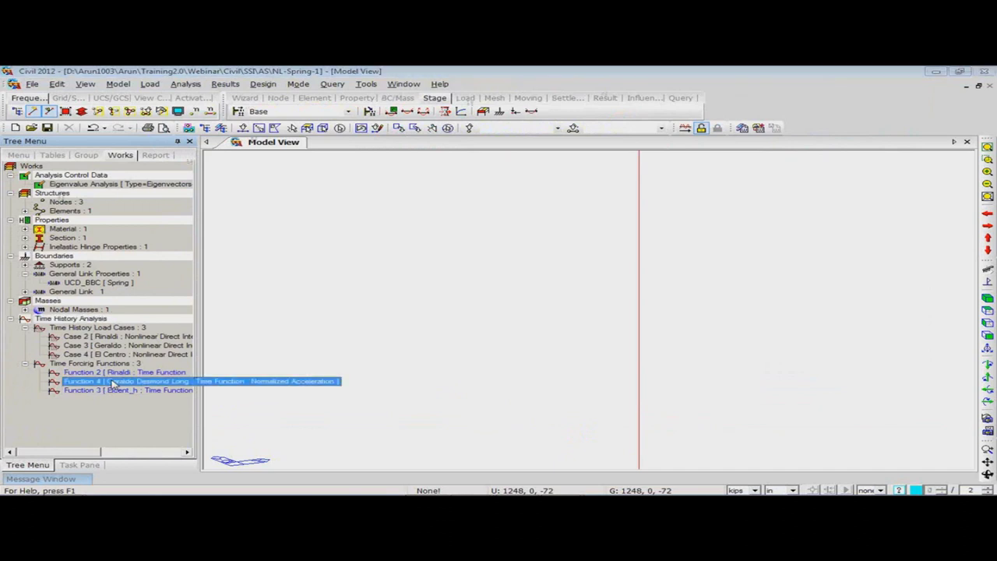
pyautogui.doubleClick(113, 382)
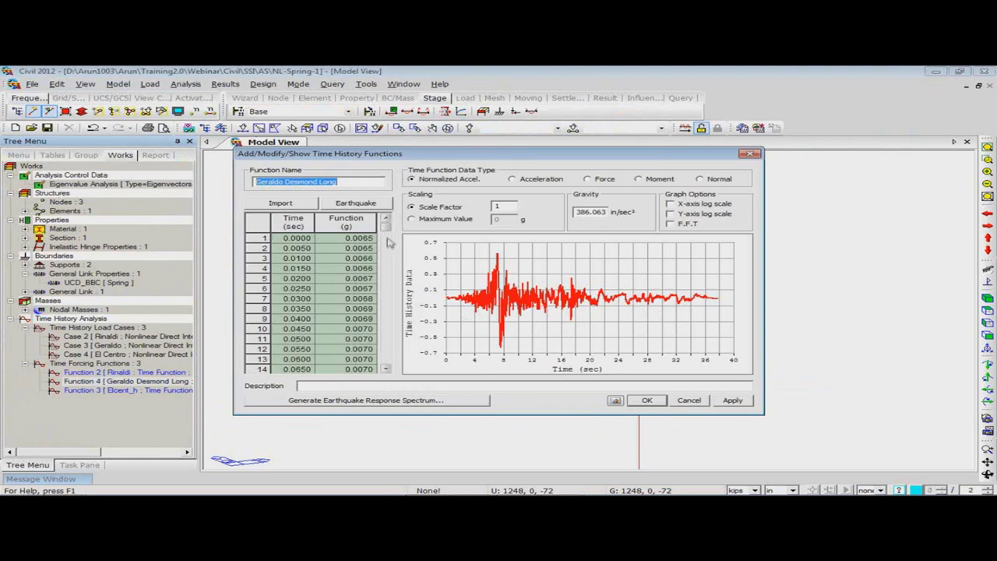
pyautogui.moveTo(386, 226); pyautogui.dragTo(370, 369)
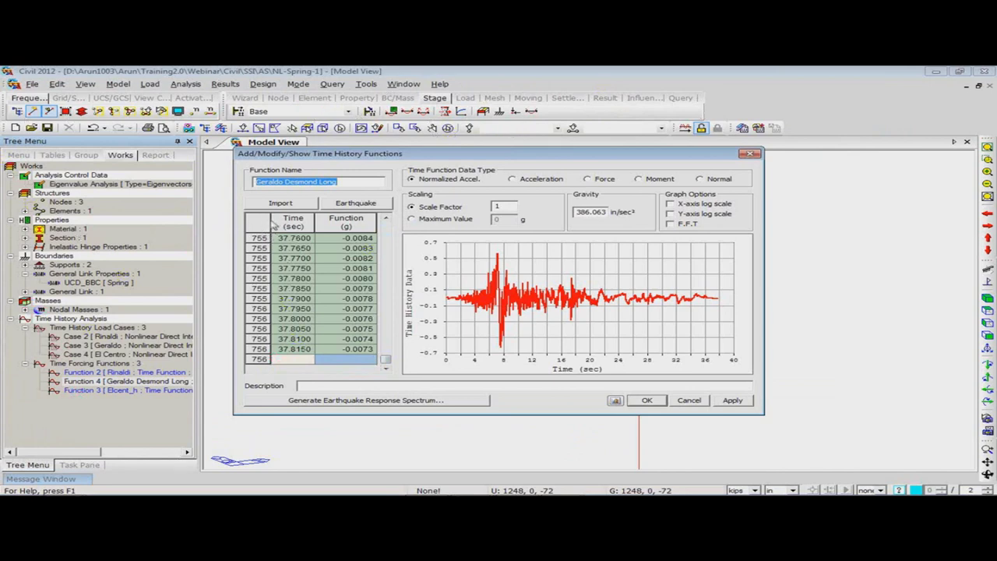
pyautogui.click(258, 359)
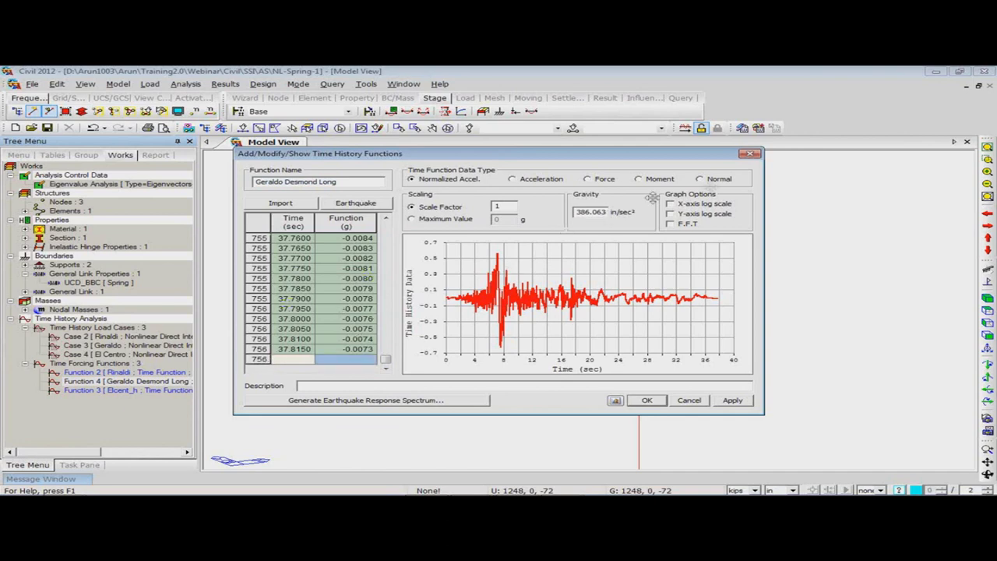
pyautogui.click(753, 155)
pyautogui.click(162, 391)
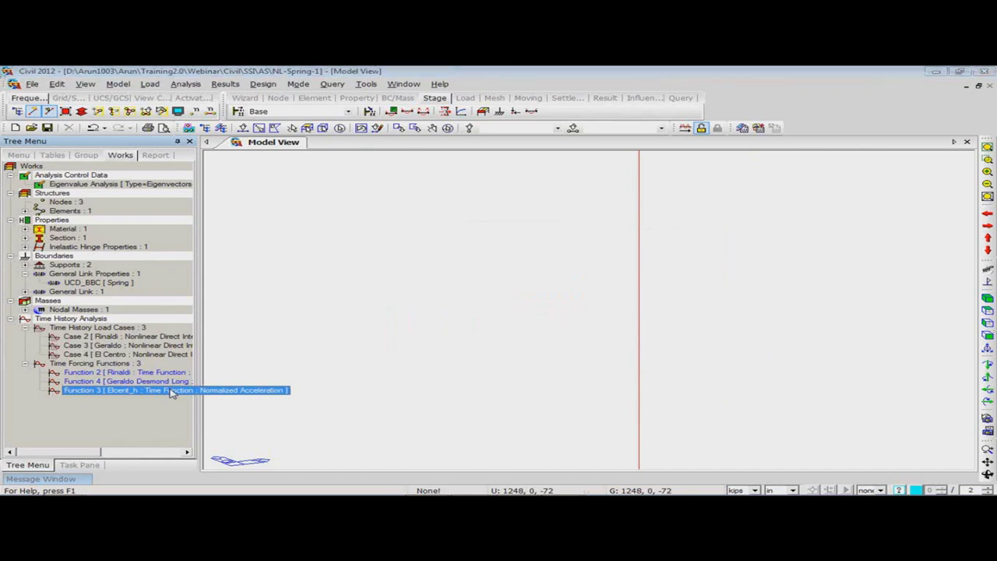
# Step: Check the data and graph of the Elcent_h forcing function and close it
pyautogui.doubleClick(172, 392)
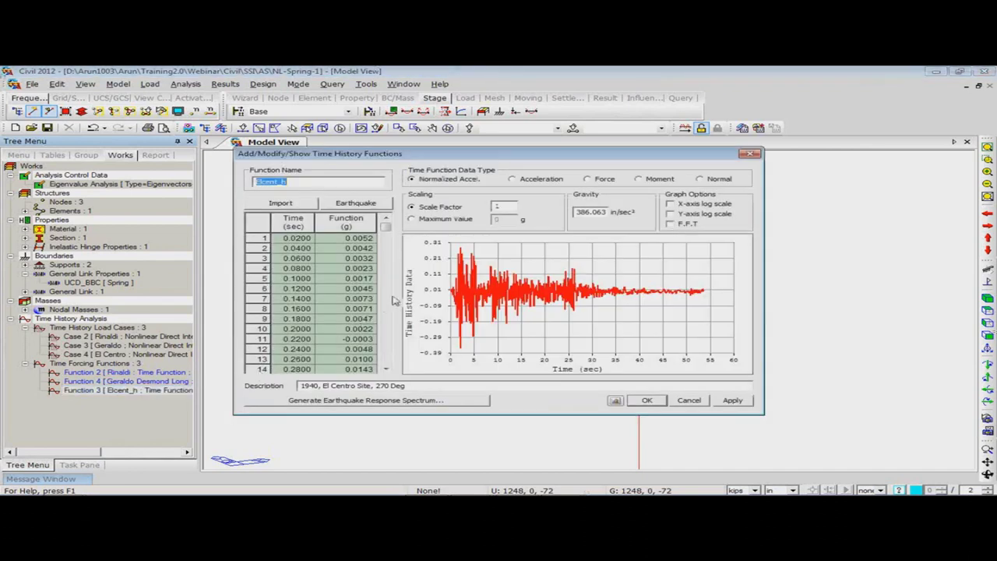
pyautogui.click(746, 157)
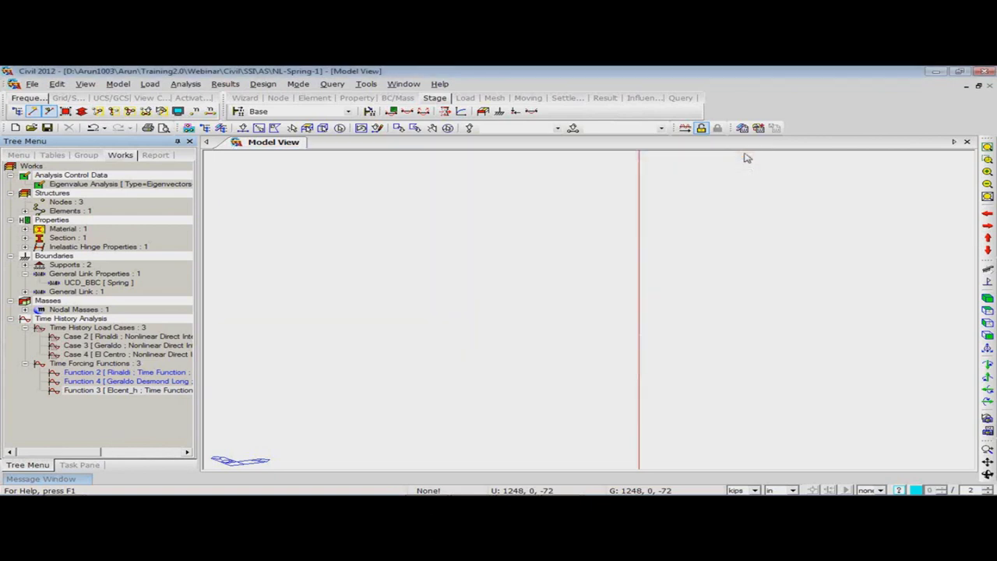
# Step: Add a ground acceleration for the Rinaldi load case using the Rinaldi function in direction X
pyautogui.rightClick(294, 220)
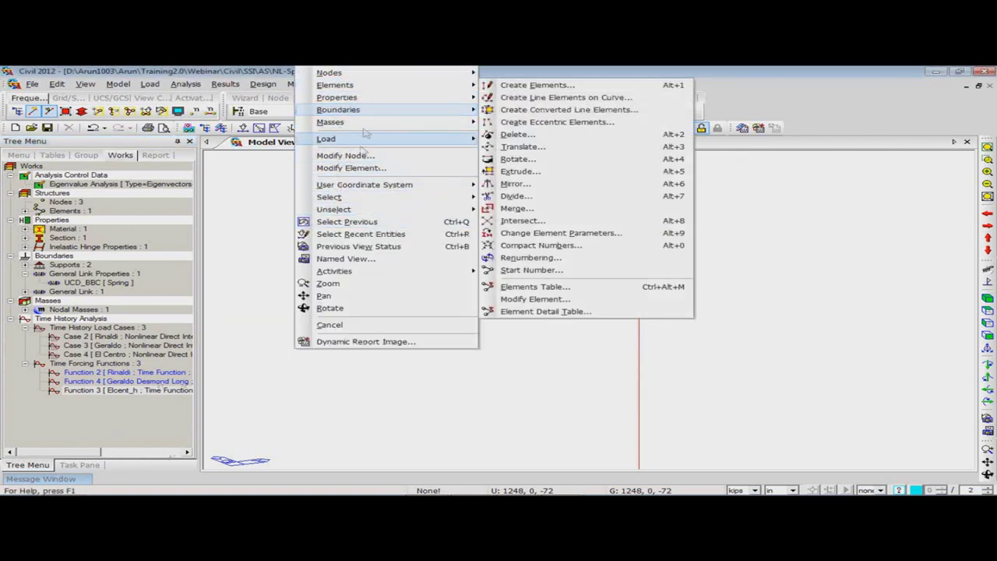
pyautogui.moveTo(367, 140)
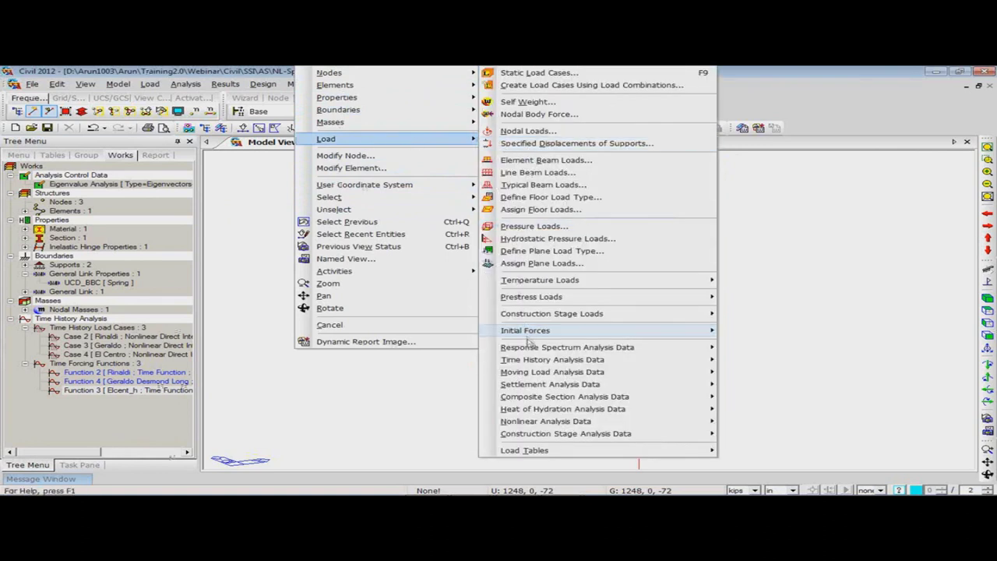
pyautogui.moveTo(612, 362)
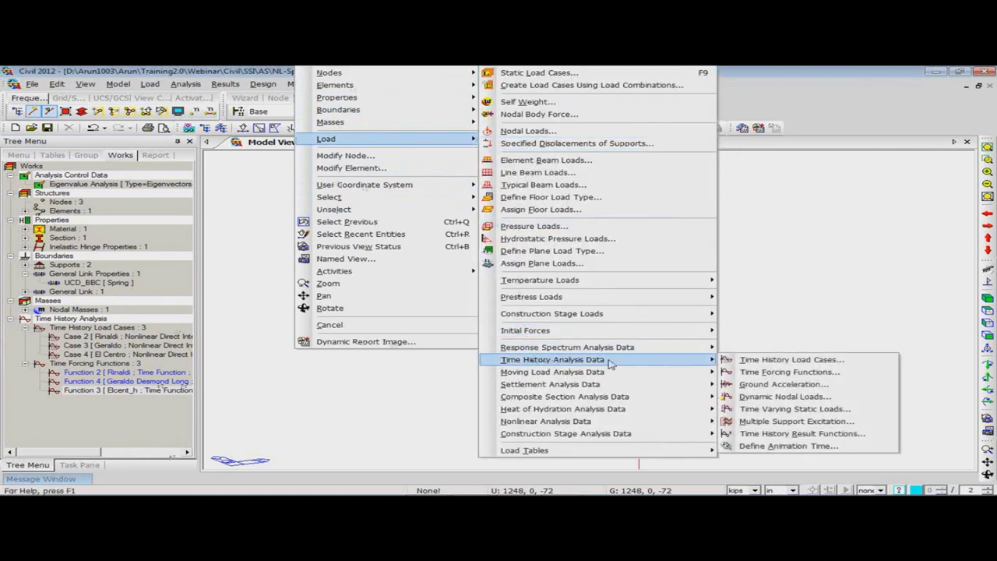
pyautogui.click(786, 385)
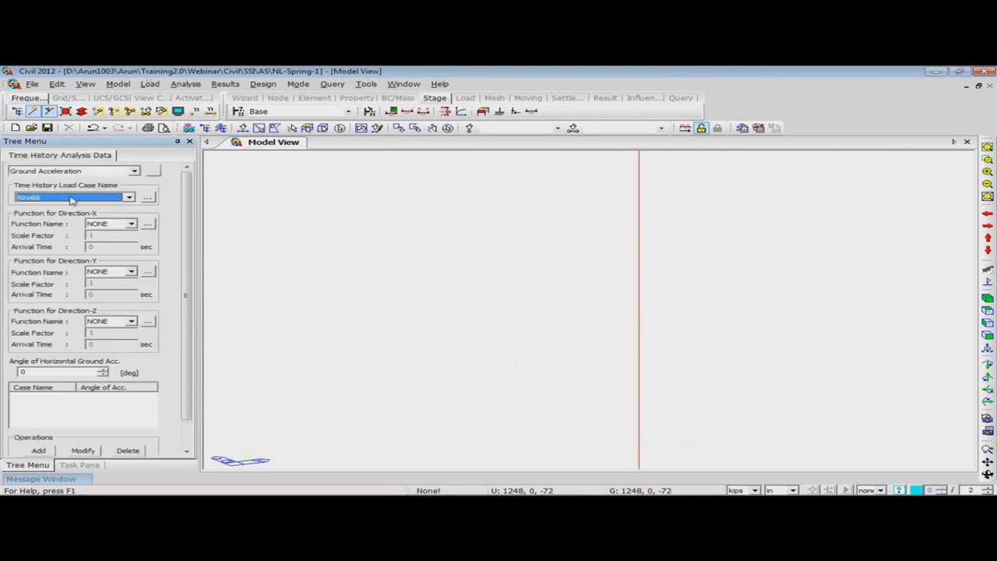
pyautogui.click(130, 224)
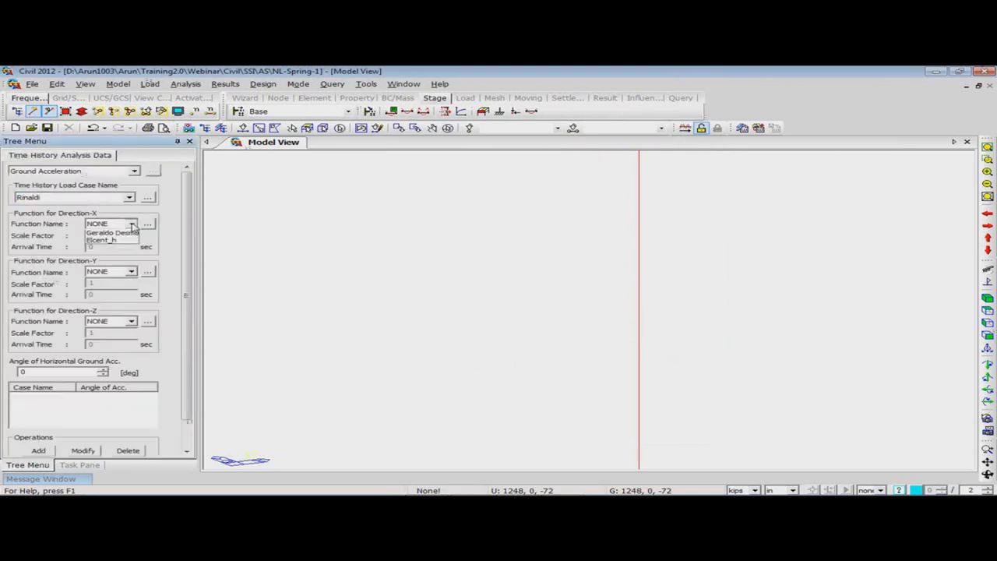
pyautogui.click(124, 237)
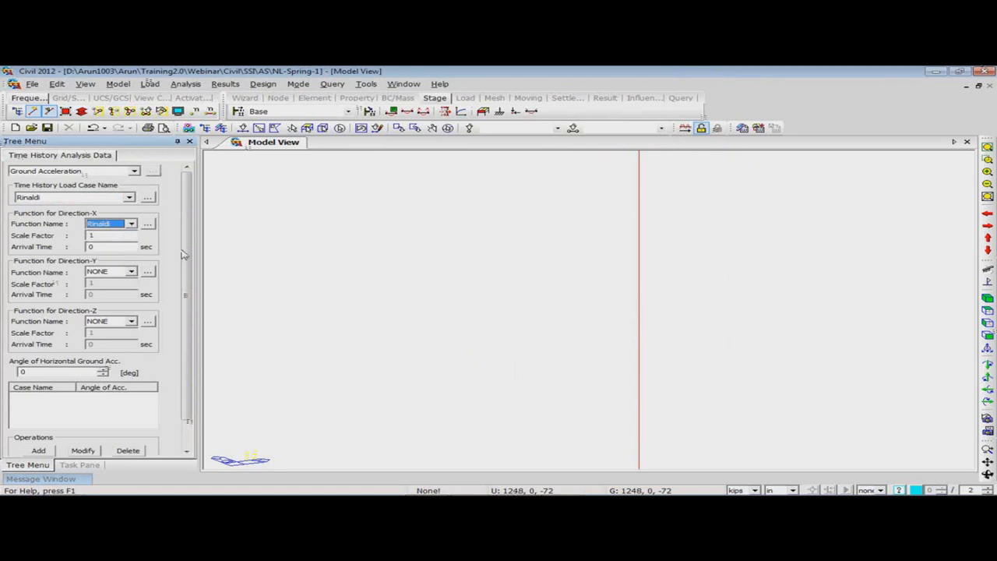
pyautogui.scroll(-2, 184, 253)
pyautogui.click(40, 420)
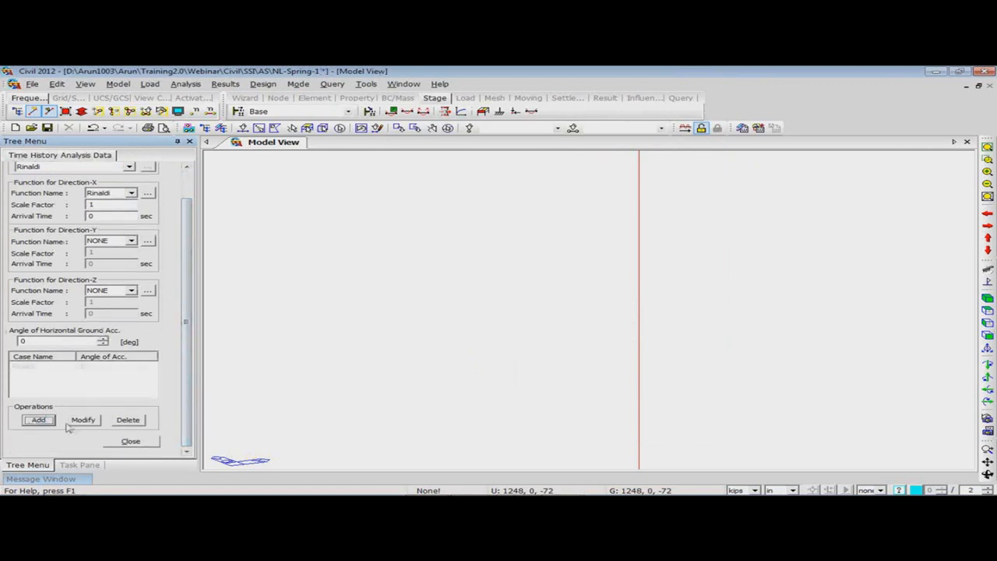
pyautogui.click(134, 441)
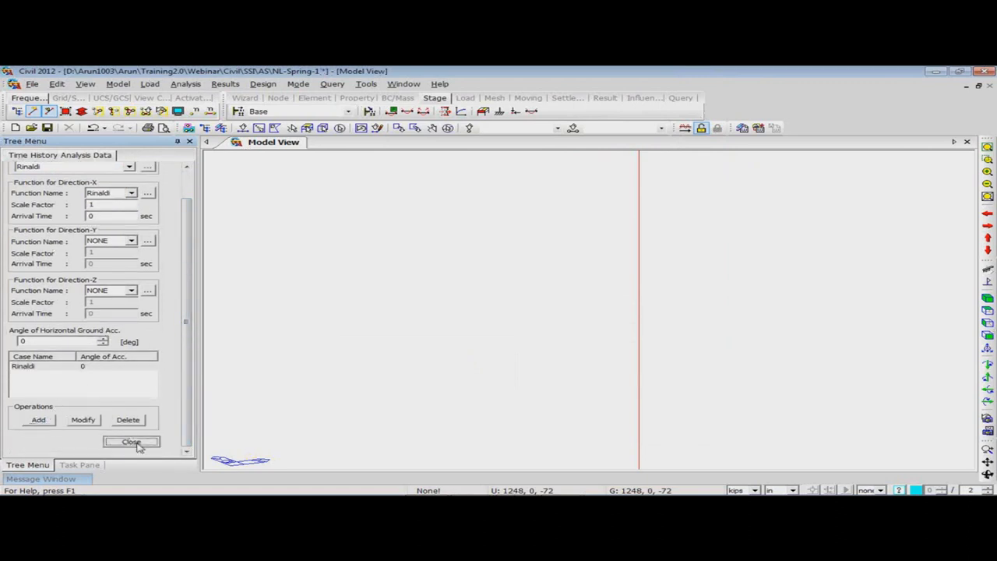
# Step: Set up another ground acceleration with the Geraldo load case and the Geraldo Desmond Long function in direction X
pyautogui.rightClick(312, 242)
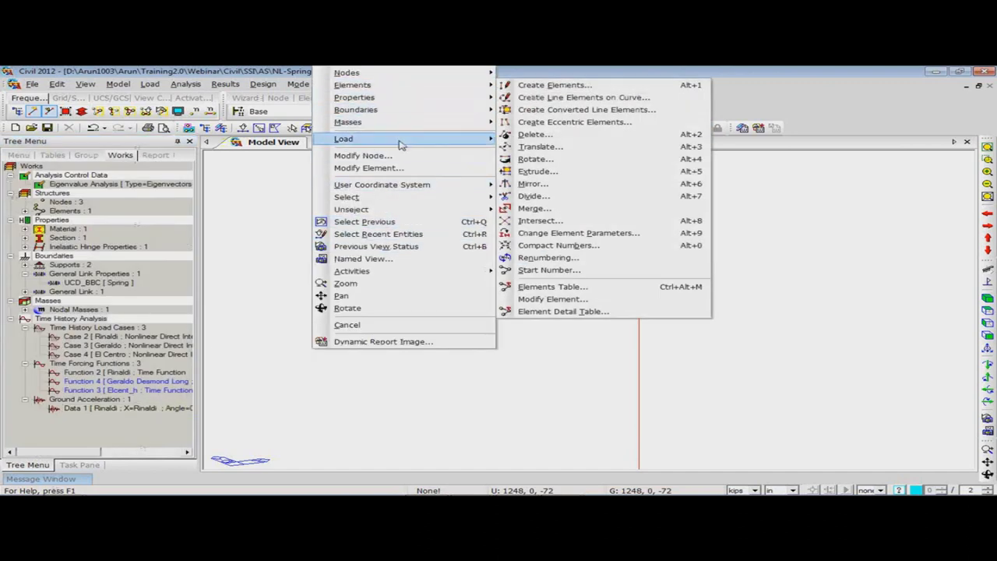
pyautogui.moveTo(459, 141)
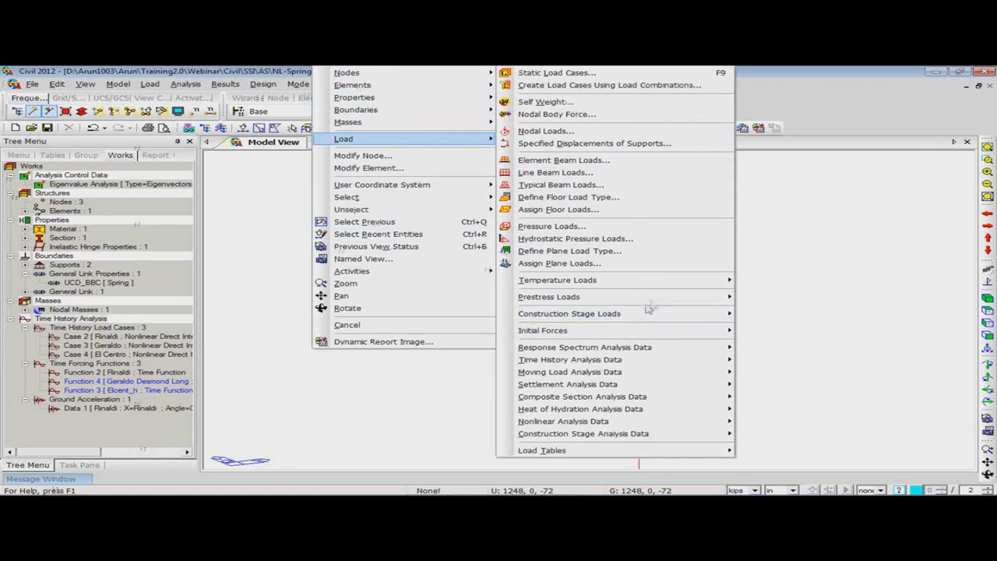
pyautogui.moveTo(665, 300)
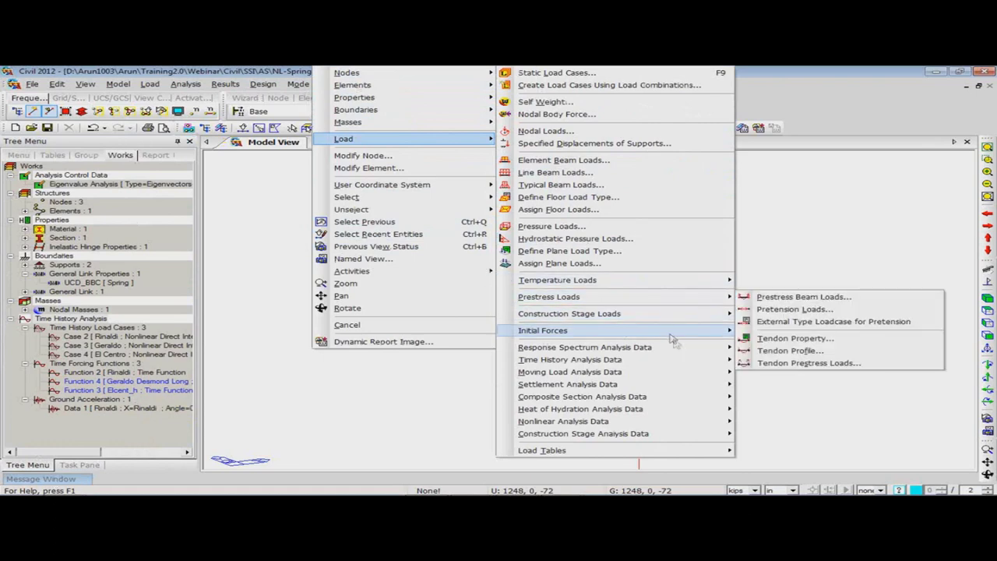
pyautogui.moveTo(680, 360)
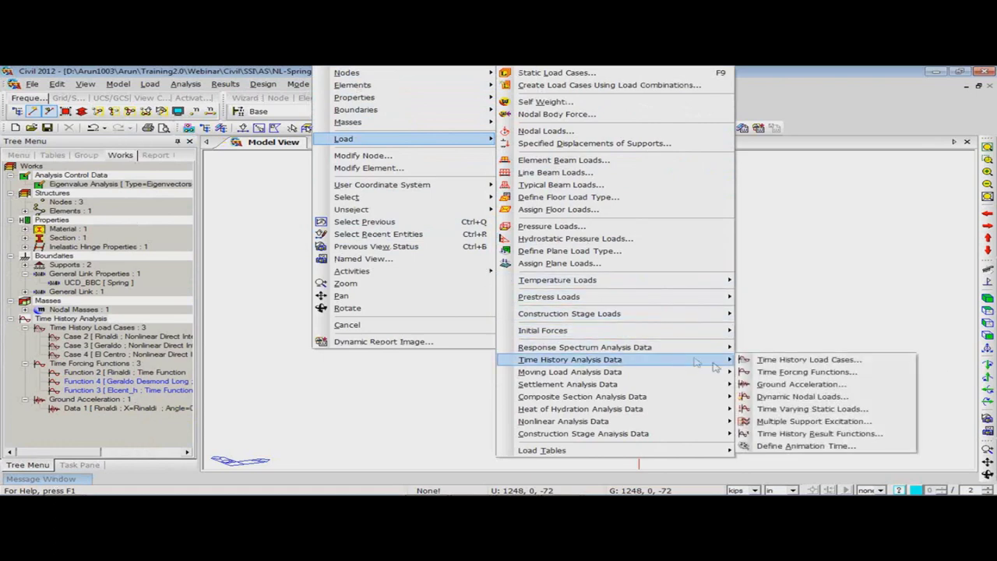
pyautogui.click(771, 384)
pyautogui.click(128, 197)
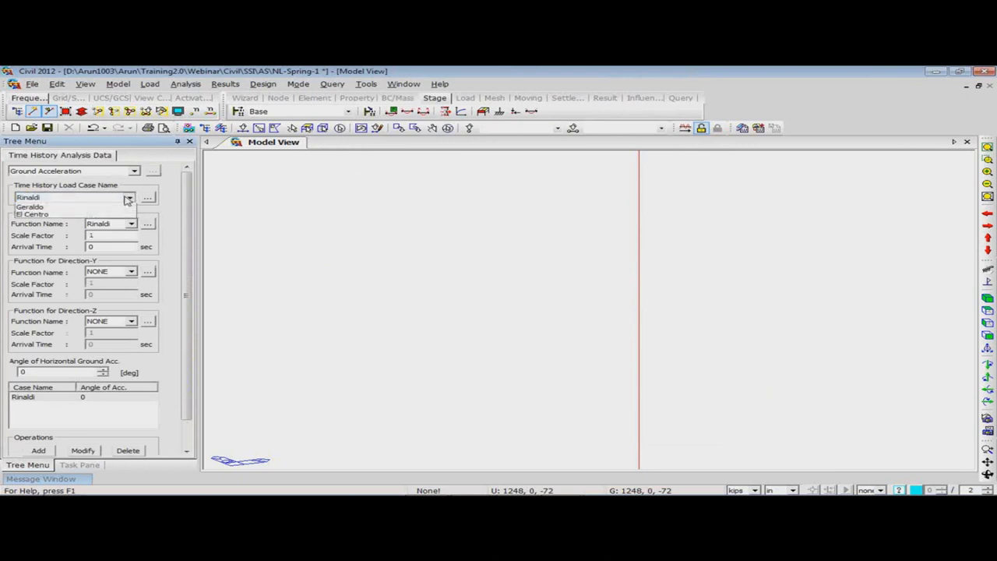
pyautogui.click(117, 215)
pyautogui.click(131, 225)
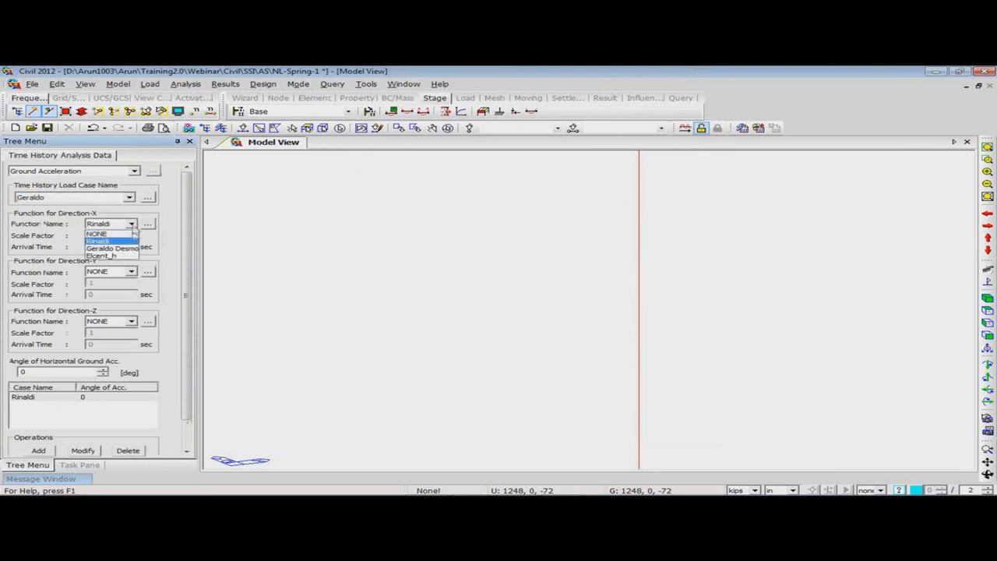
pyautogui.click(109, 235)
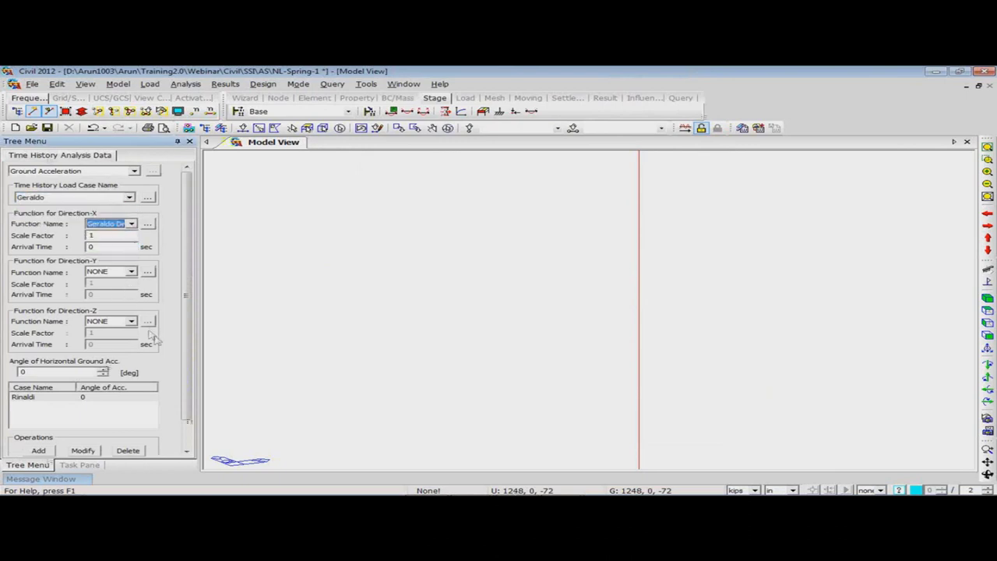
# Step: Delete the Rinaldi entry from the ground acceleration list
pyautogui.click(140, 399)
pyautogui.click(123, 451)
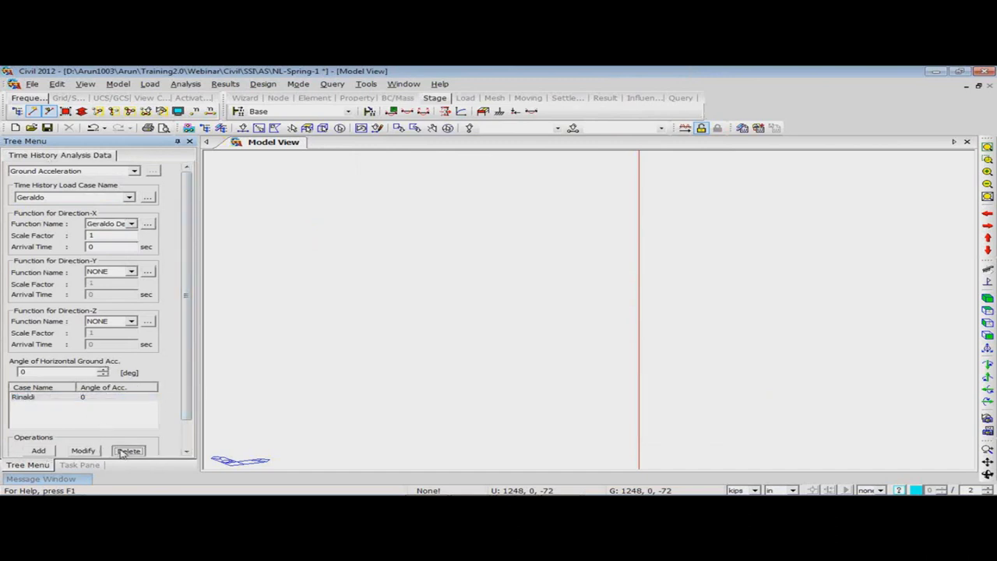
pyautogui.click(125, 451)
pyautogui.click(39, 451)
pyautogui.click(123, 224)
pyautogui.click(116, 248)
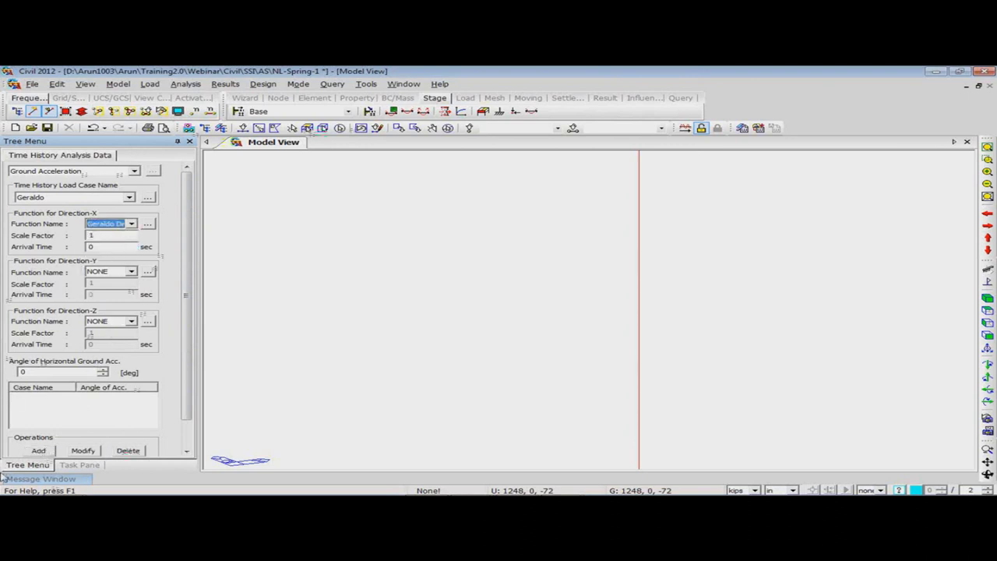
pyautogui.click(38, 450)
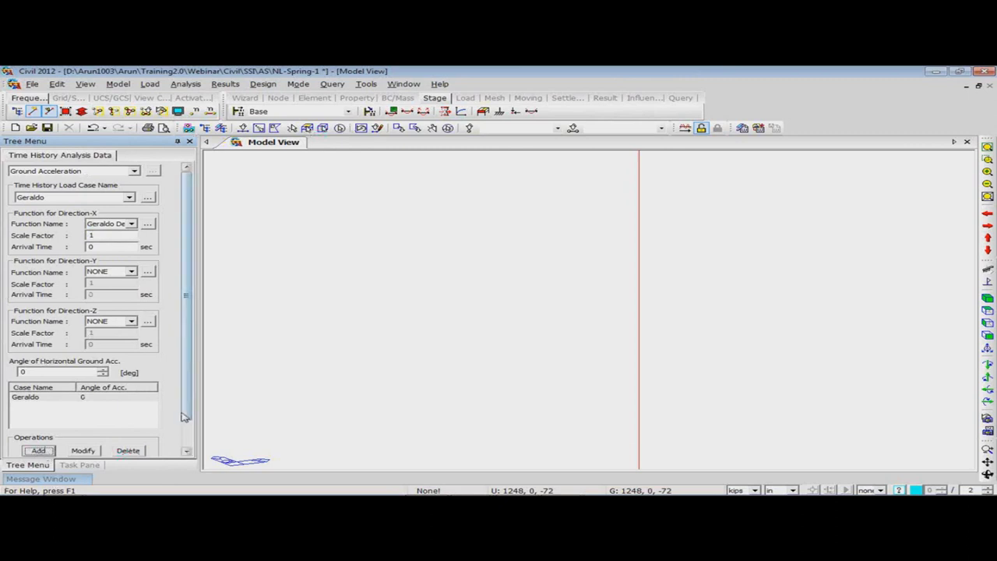
pyautogui.scroll(-2, 183, 416)
pyautogui.click(141, 447)
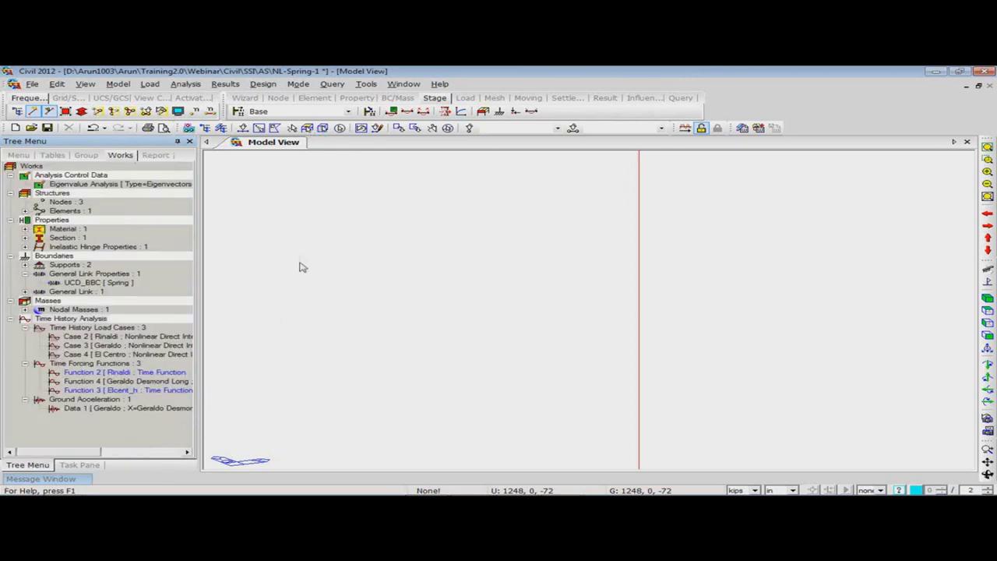
# Step: Reopen the ground acceleration settings and add the Rinaldi load case with the Rinaldi function in direction X
pyautogui.rightClick(271, 321)
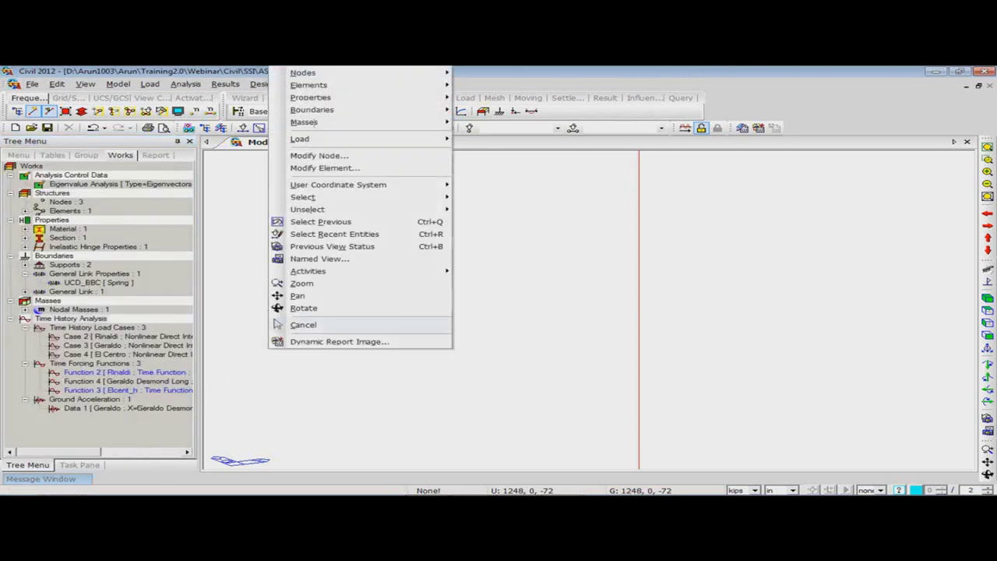
pyautogui.moveTo(419, 140)
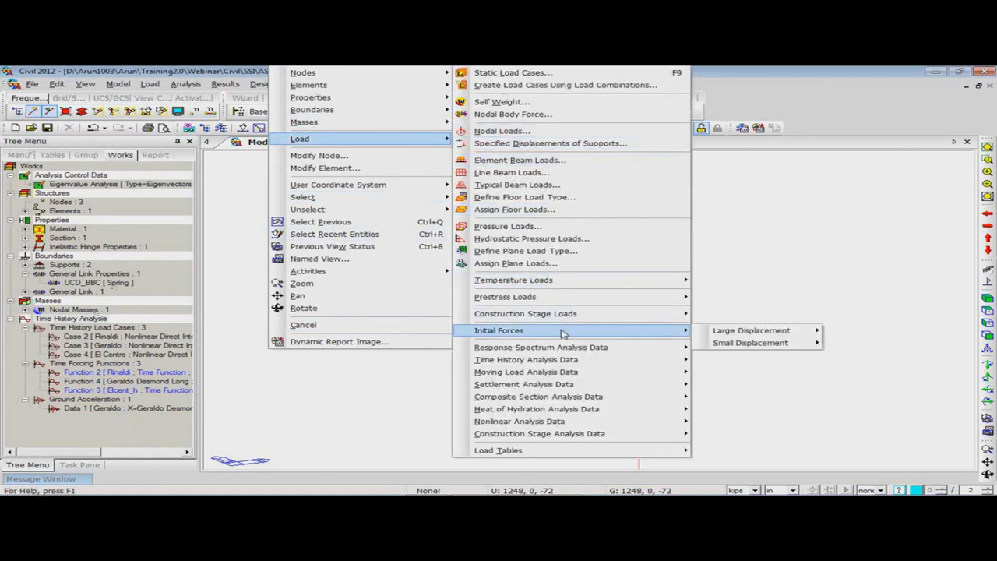
pyautogui.moveTo(568, 362)
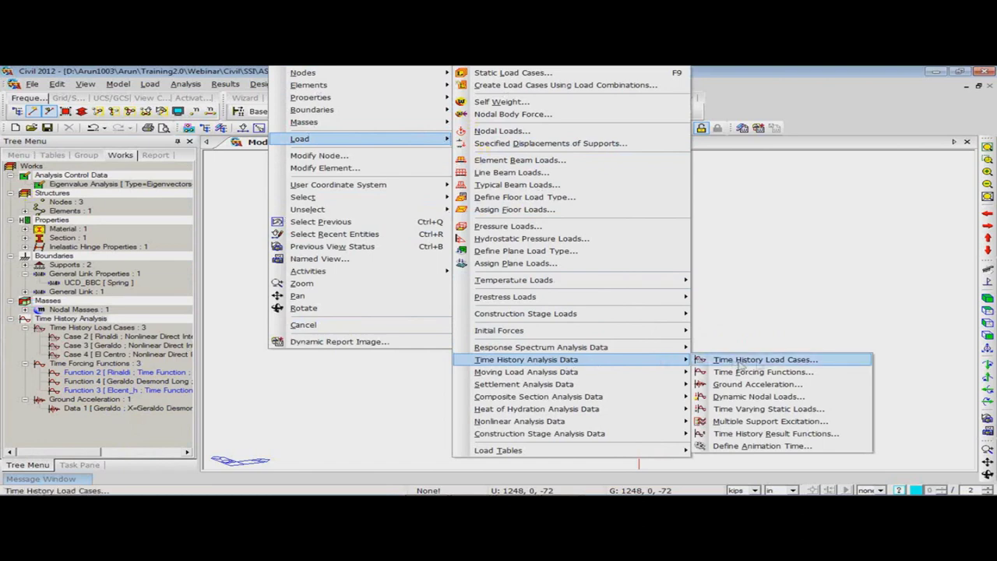
pyautogui.click(755, 385)
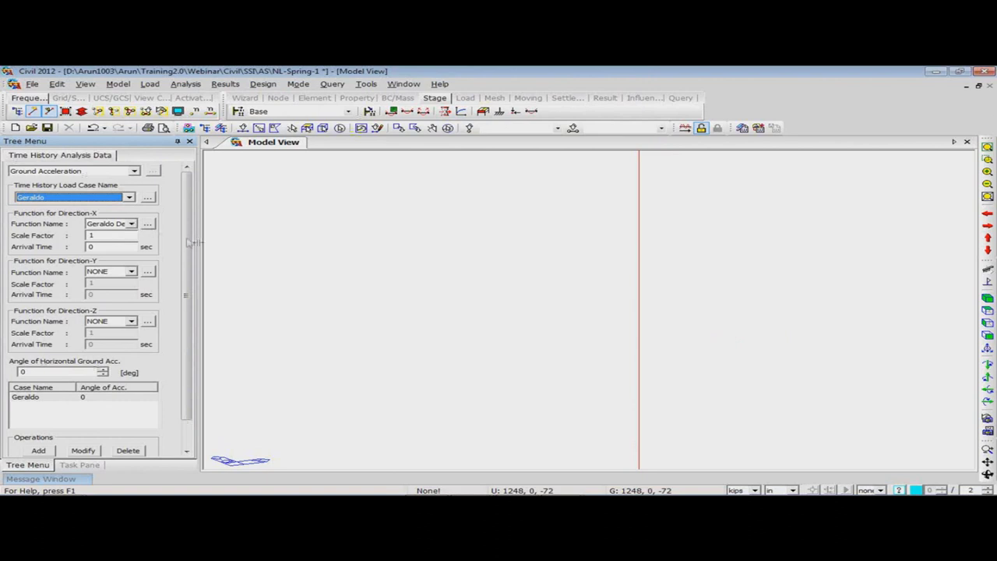
pyautogui.click(127, 199)
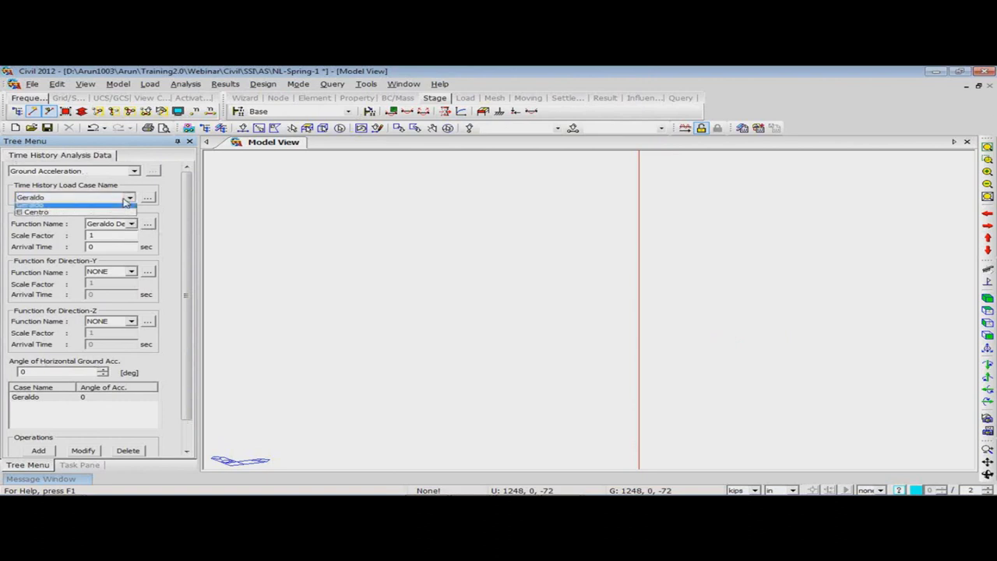
pyautogui.click(125, 205)
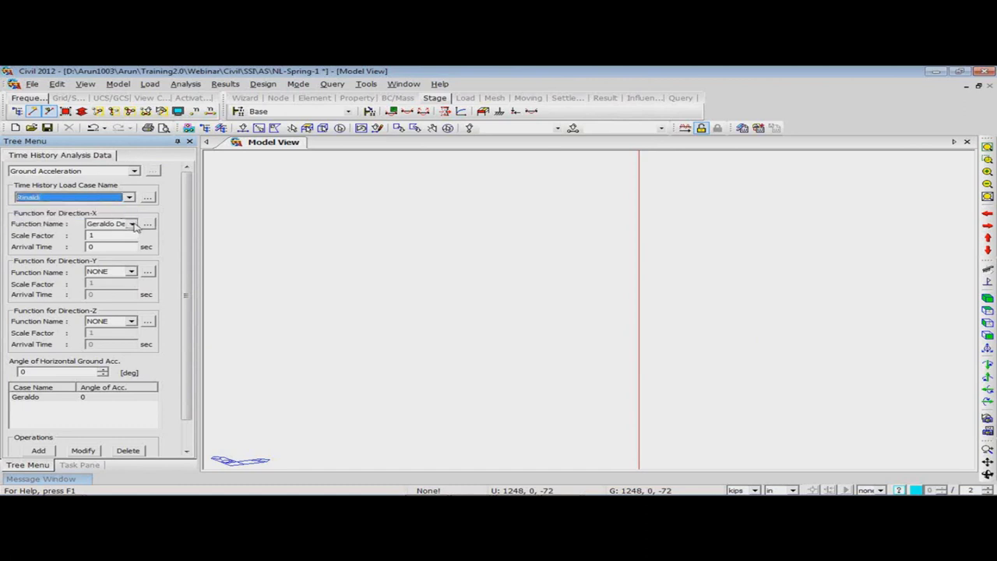
pyautogui.click(133, 224)
pyautogui.click(109, 240)
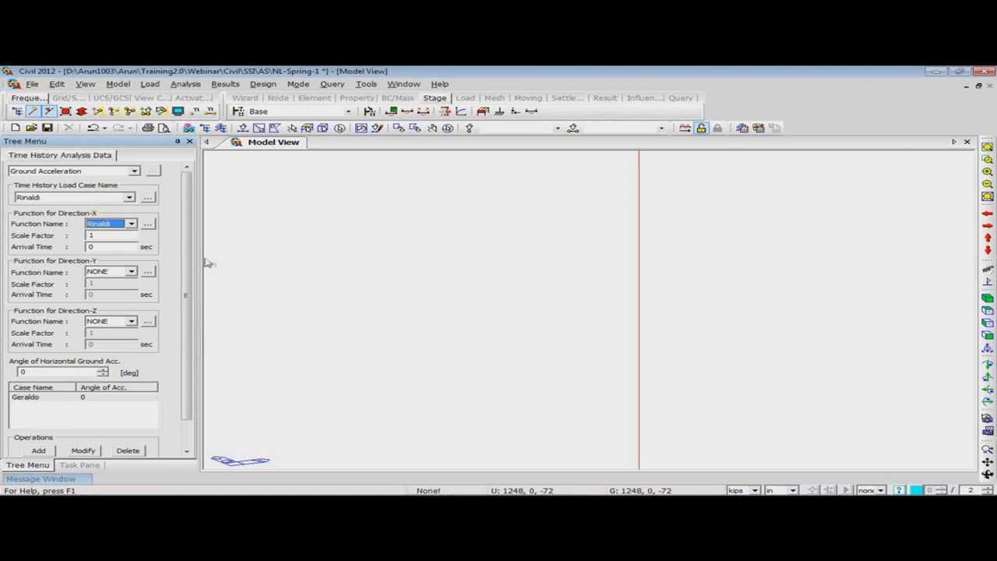
pyautogui.scroll(-1, 117, 350)
pyautogui.click(41, 420)
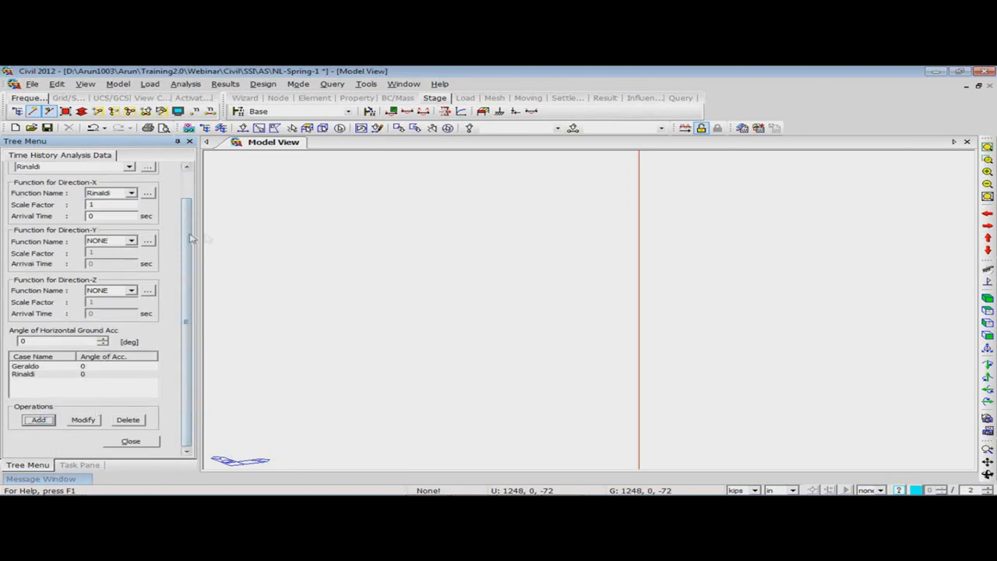
# Step: Add a ground acceleration for the El Centro load case with the Elcent_h function in direction X and close the settings
pyautogui.scroll(1, 185, 233)
pyautogui.click(129, 197)
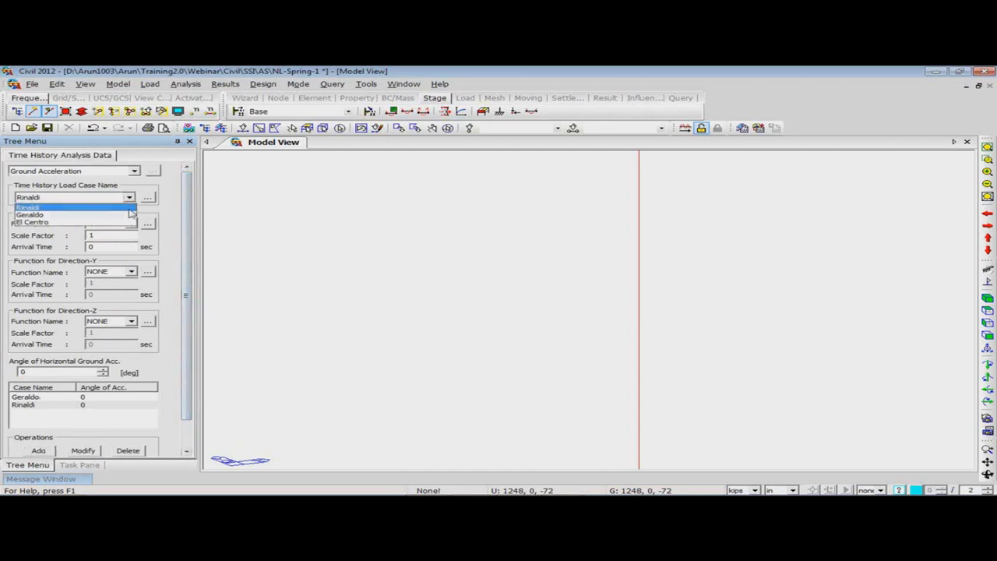
pyautogui.click(131, 224)
pyautogui.click(130, 224)
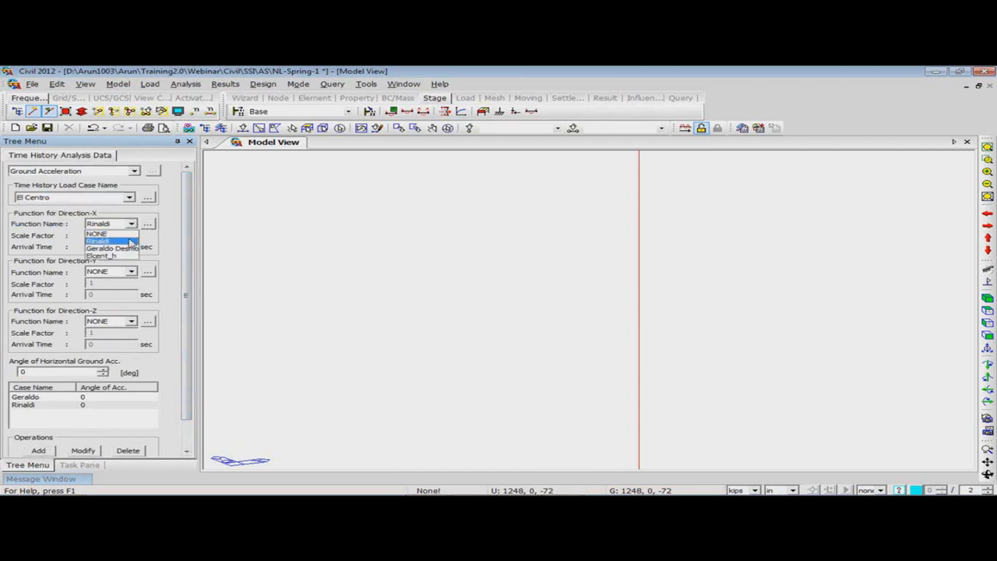
pyautogui.click(126, 256)
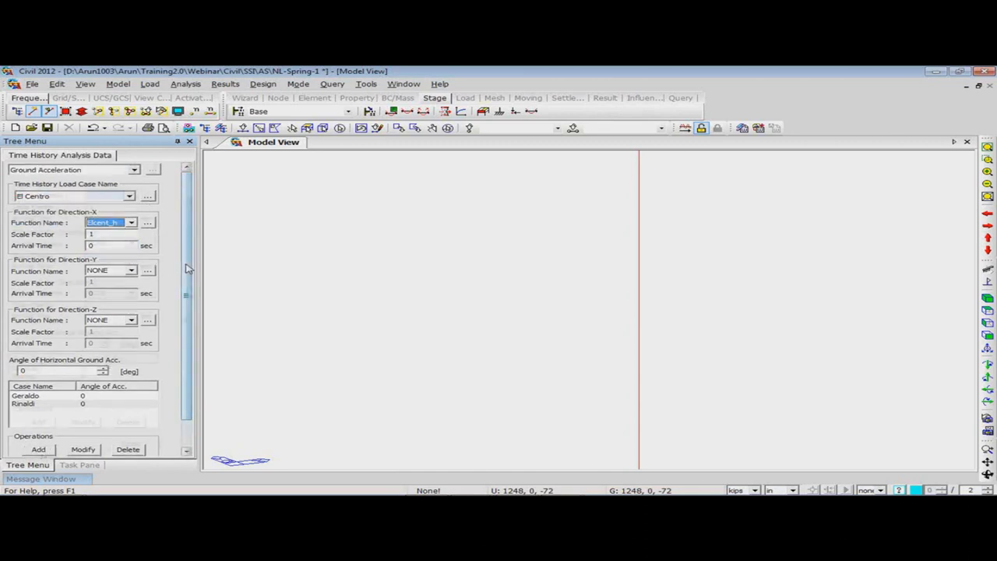
pyautogui.scroll(-1, 185, 303)
pyautogui.click(38, 420)
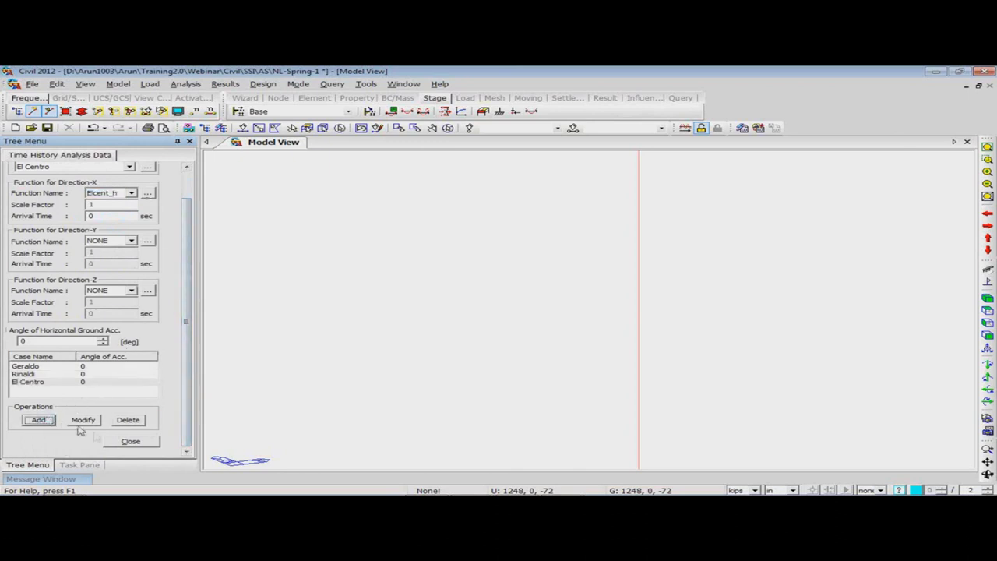
pyautogui.click(130, 441)
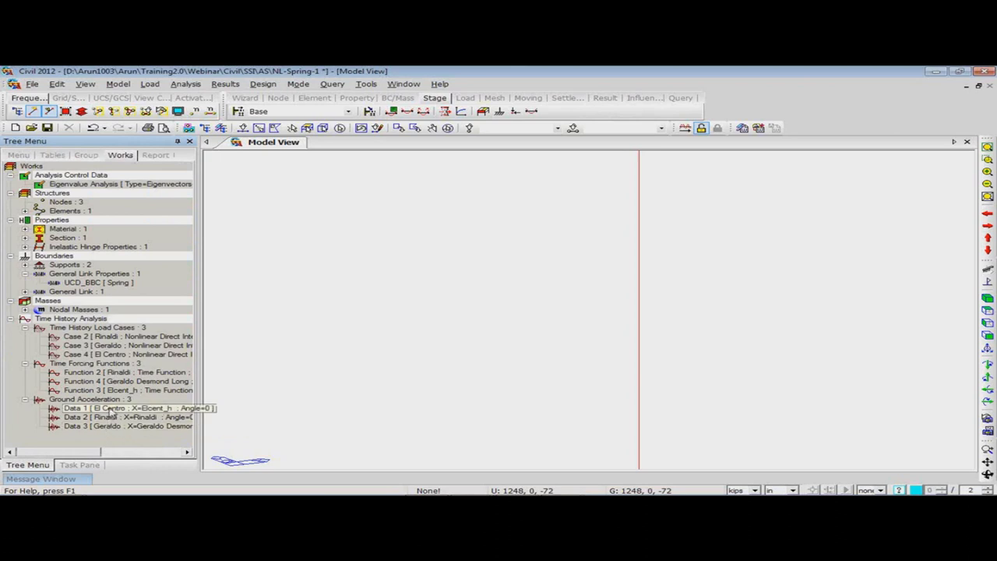
# Step: Open the time history result functions and choose General Link Deform/Force as the graph function type
pyautogui.rightClick(297, 180)
pyautogui.moveTo(429, 249)
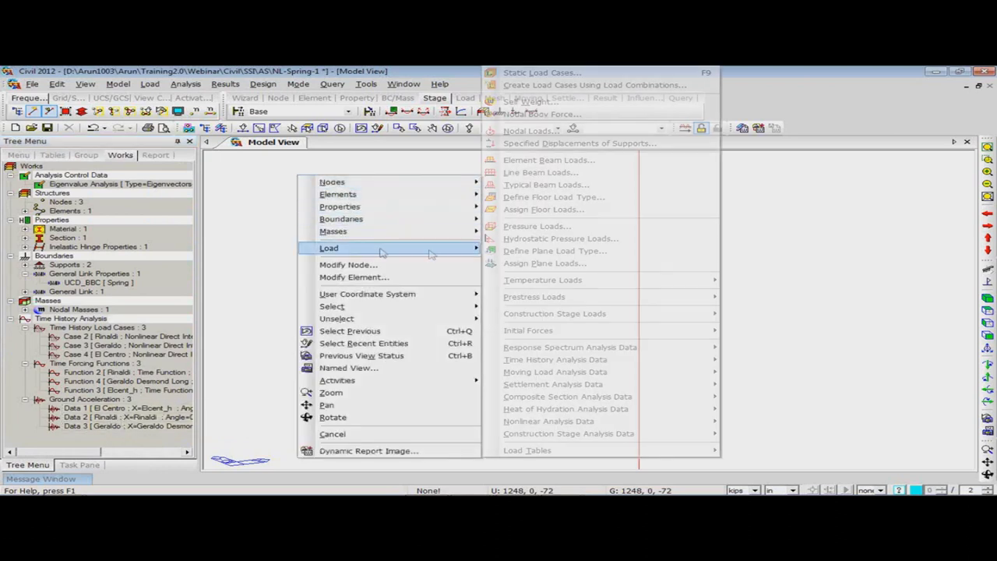
pyautogui.moveTo(556, 361)
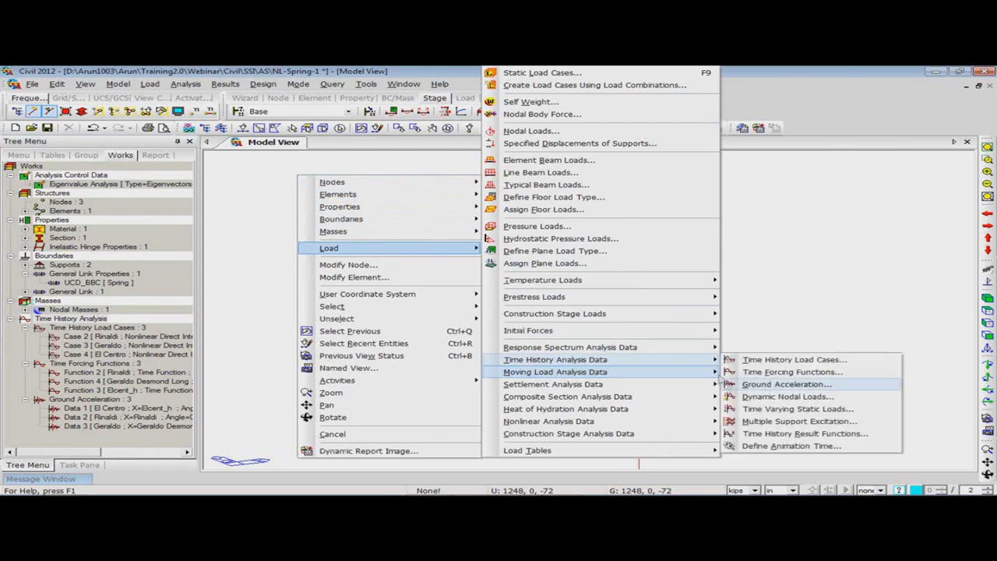
pyautogui.click(755, 433)
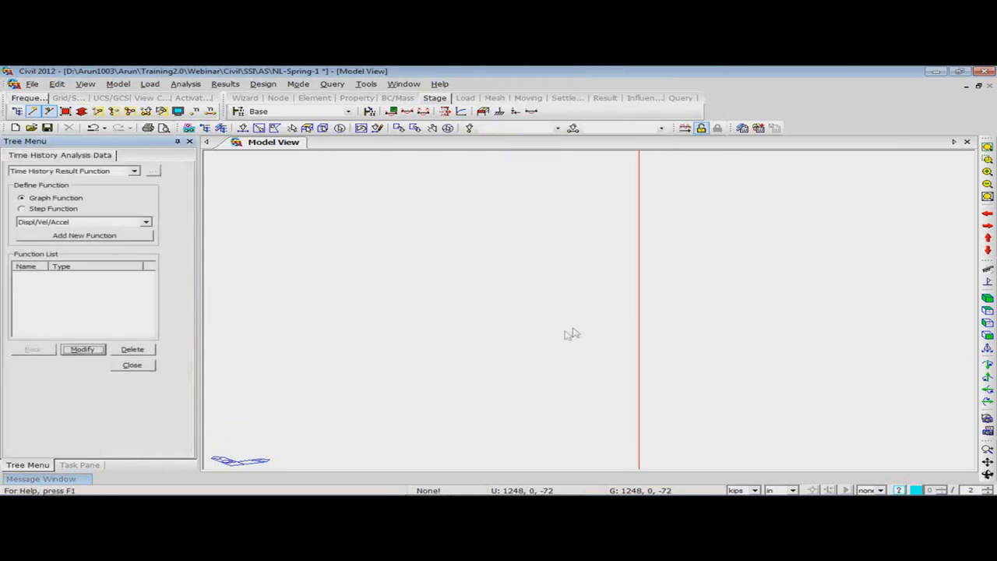
pyautogui.click(146, 222)
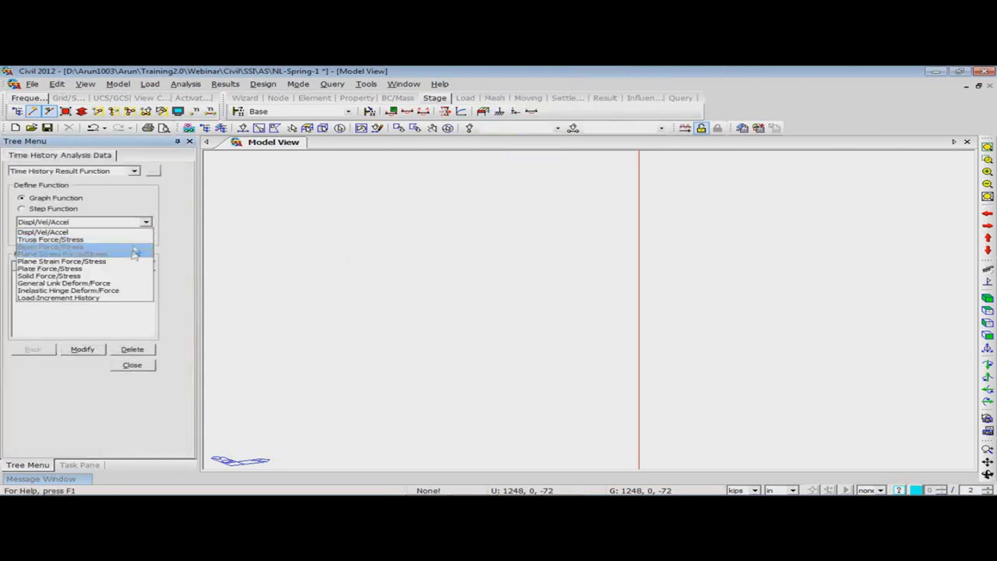
pyautogui.click(123, 284)
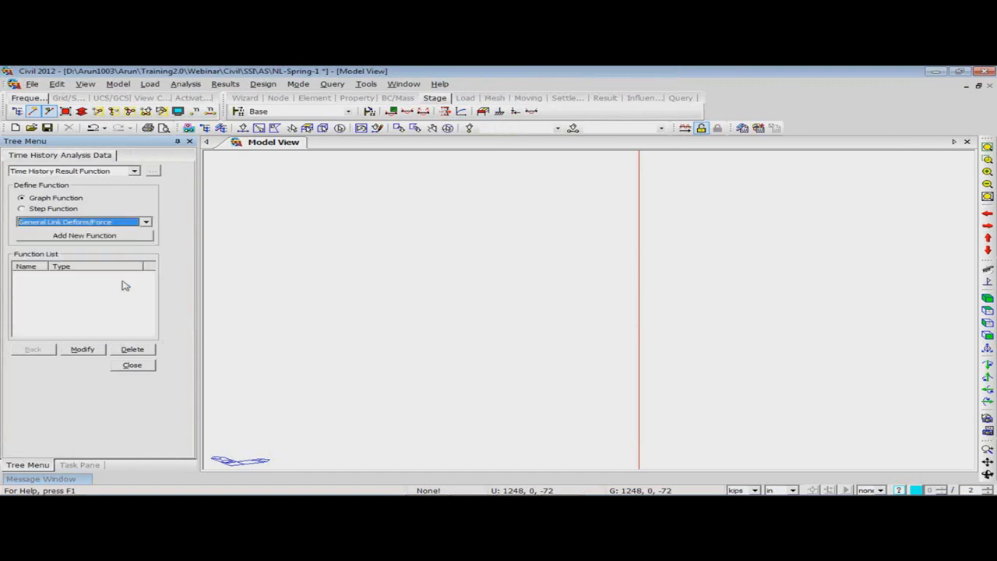
# Step: Add a general link function named Link_Disp_R for the Dx deformation of link 1 under the Rinaldi load case
pyautogui.click(107, 237)
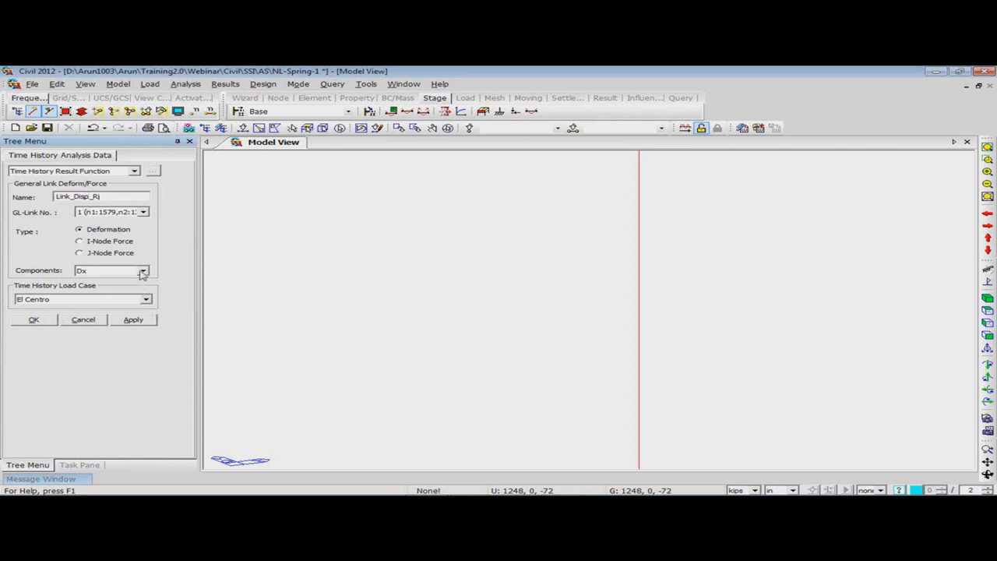
pyautogui.click(146, 299)
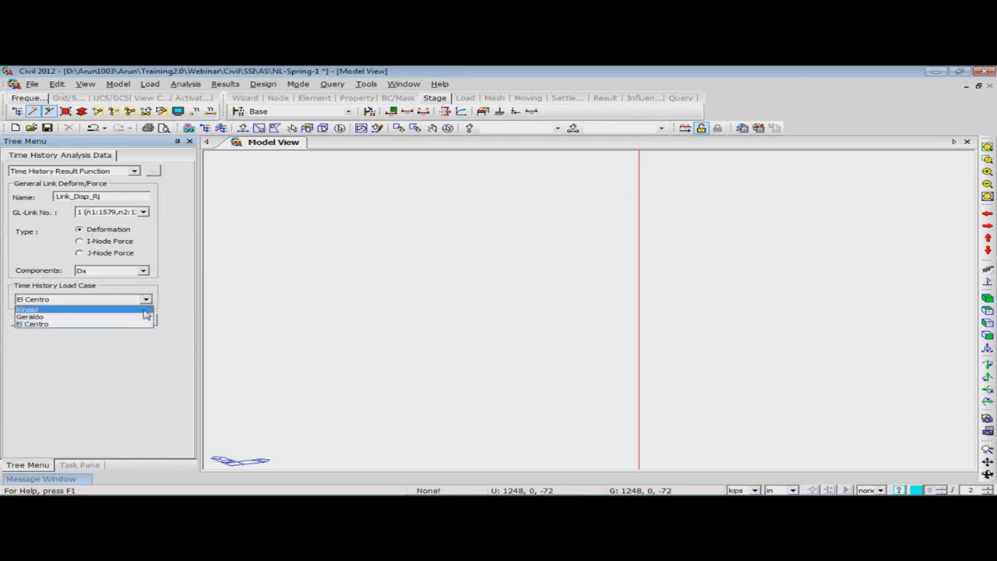
pyautogui.click(145, 312)
pyautogui.click(121, 321)
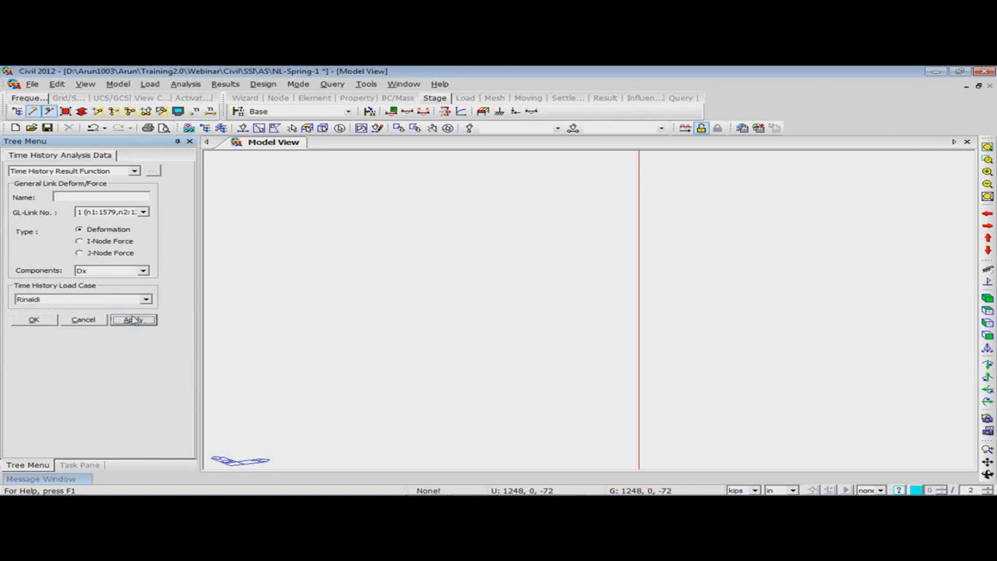
# Step: Add the result function Link-Force_R for the I-node force of link 1 under the Rinaldi load case
pyautogui.click(74, 197)
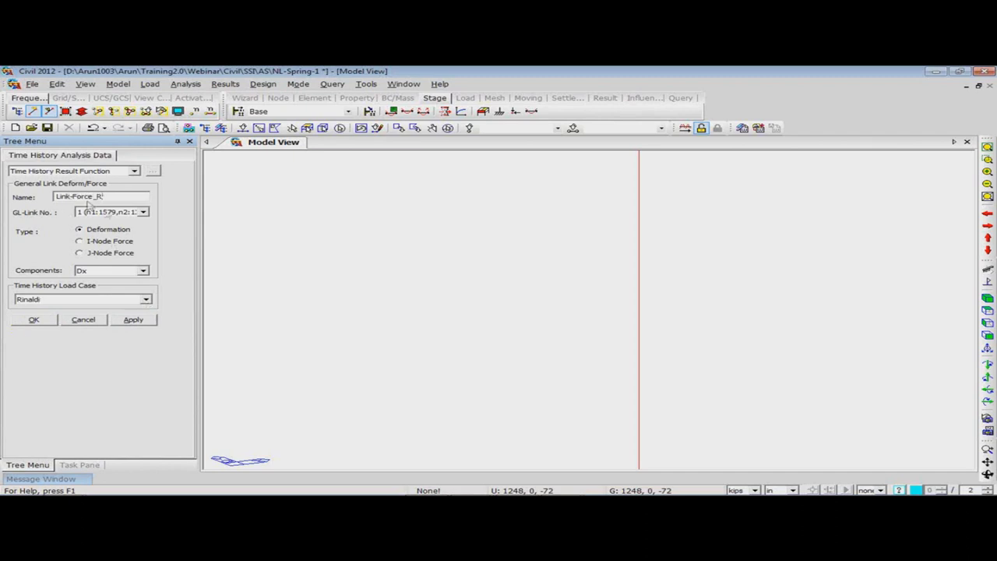
pyautogui.click(106, 243)
pyautogui.click(137, 322)
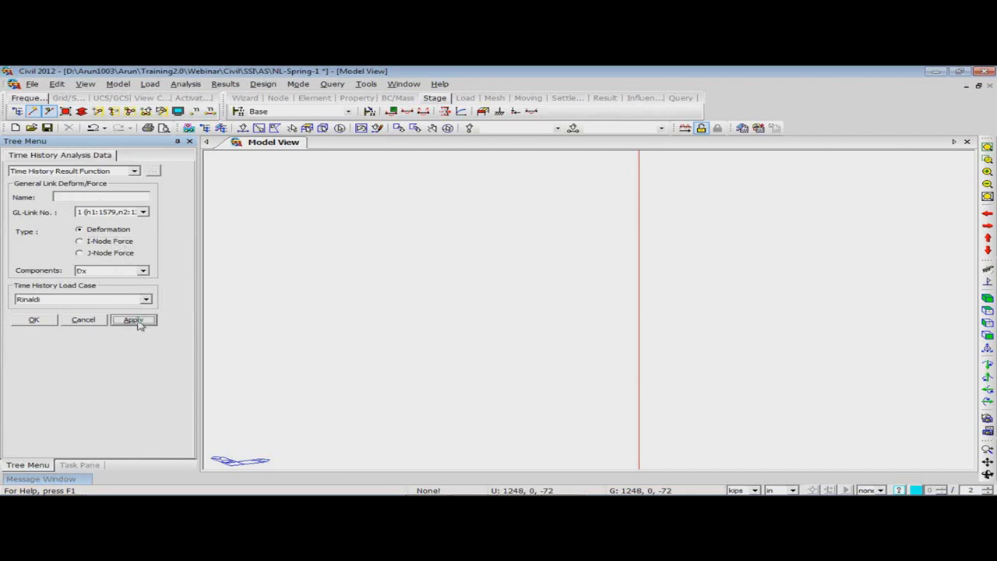
# Step: Add the result function Link-Disp_G for the Dx deformation of link 1 under the Geraldo load case
pyautogui.click(69, 197)
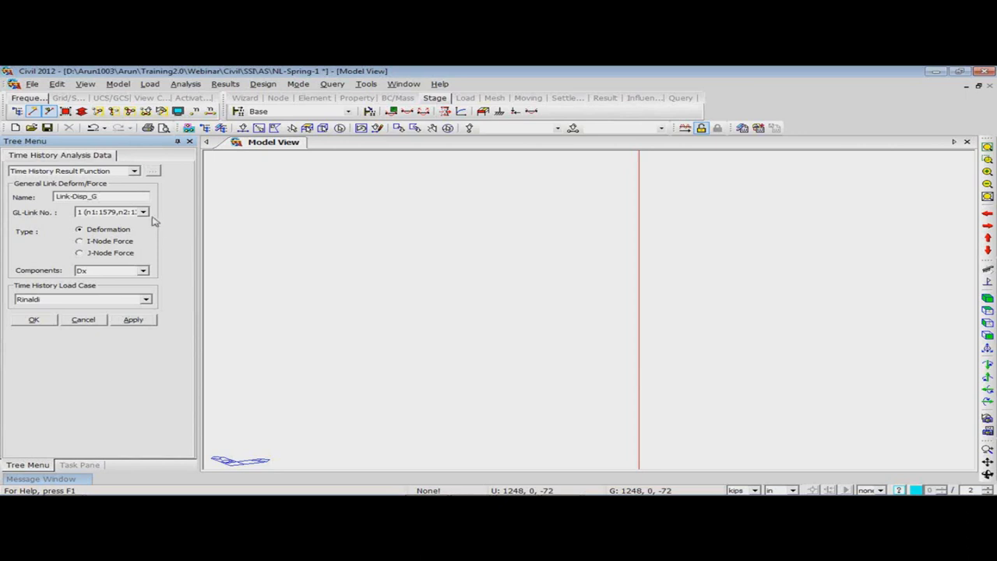
pyautogui.click(144, 271)
pyautogui.click(144, 271)
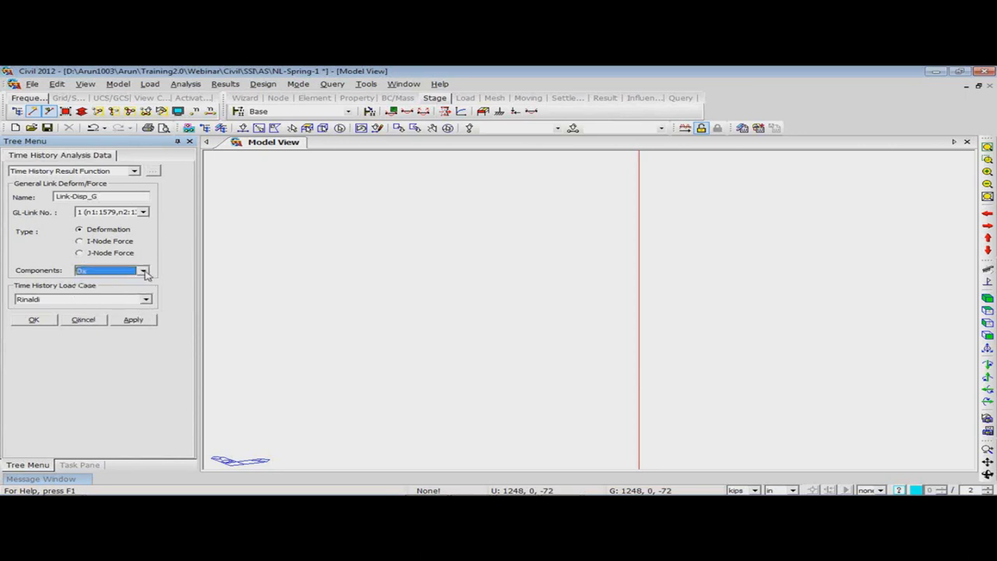
pyautogui.click(145, 300)
pyautogui.click(130, 317)
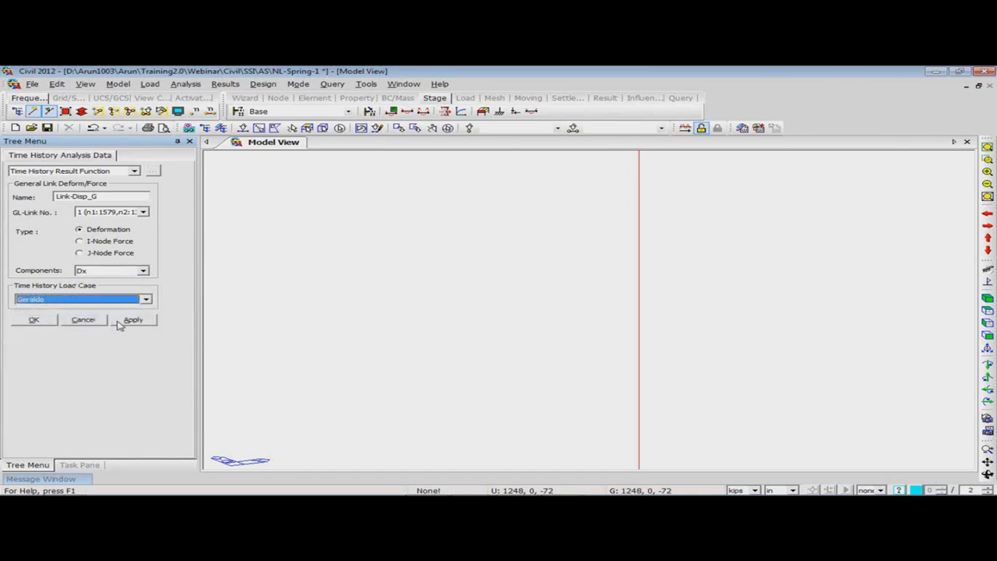
pyautogui.click(125, 320)
# Step: Add the result function Link_Force-G for the I-node force of link 1 under the Geraldo load case
pyautogui.click(90, 196)
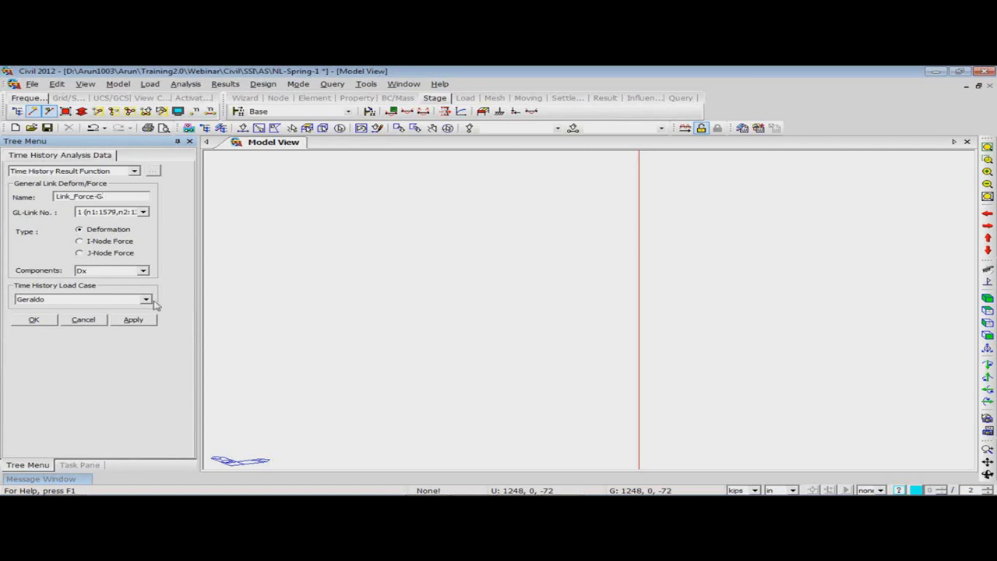
pyautogui.click(129, 241)
pyautogui.click(129, 319)
# Step: Add the result function Link_Disp_El for the deformation of link 1 under the El Centro load case
pyautogui.click(146, 300)
pyautogui.click(129, 325)
pyautogui.click(132, 321)
# Step: Add the result function Link_Force_El for the Fx I-node force under the El Centro load case and close the settings
pyautogui.click(102, 243)
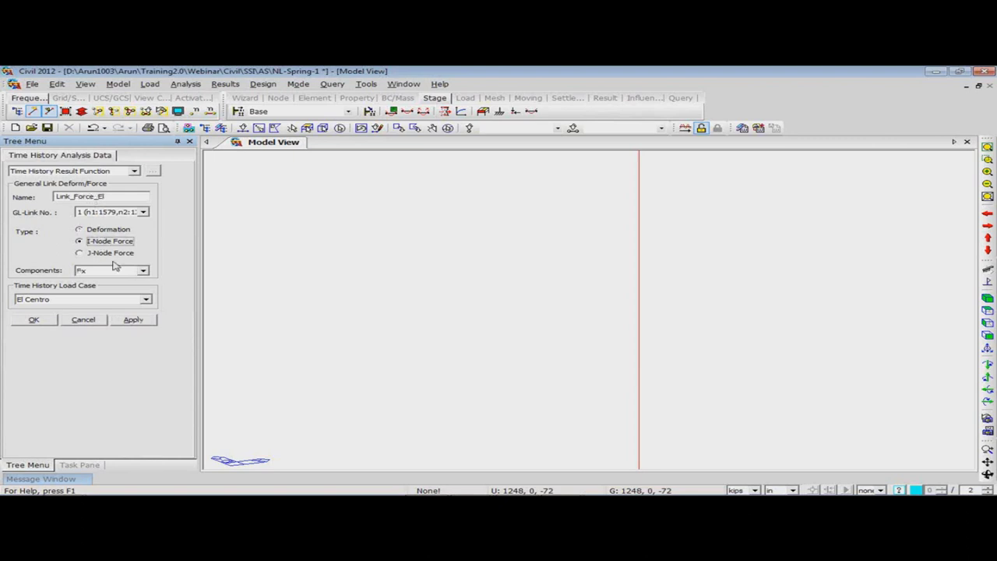
pyautogui.click(33, 320)
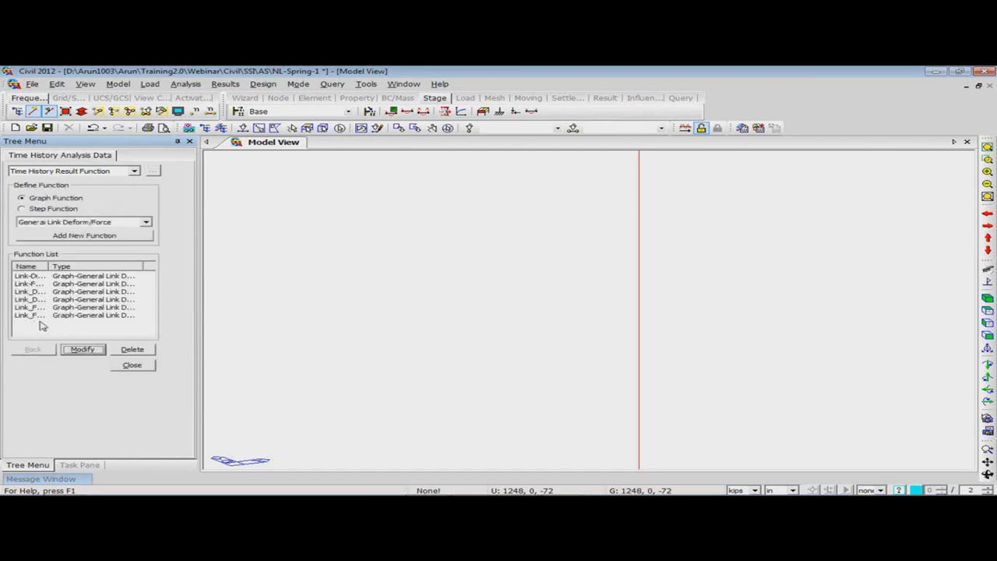
pyautogui.click(132, 364)
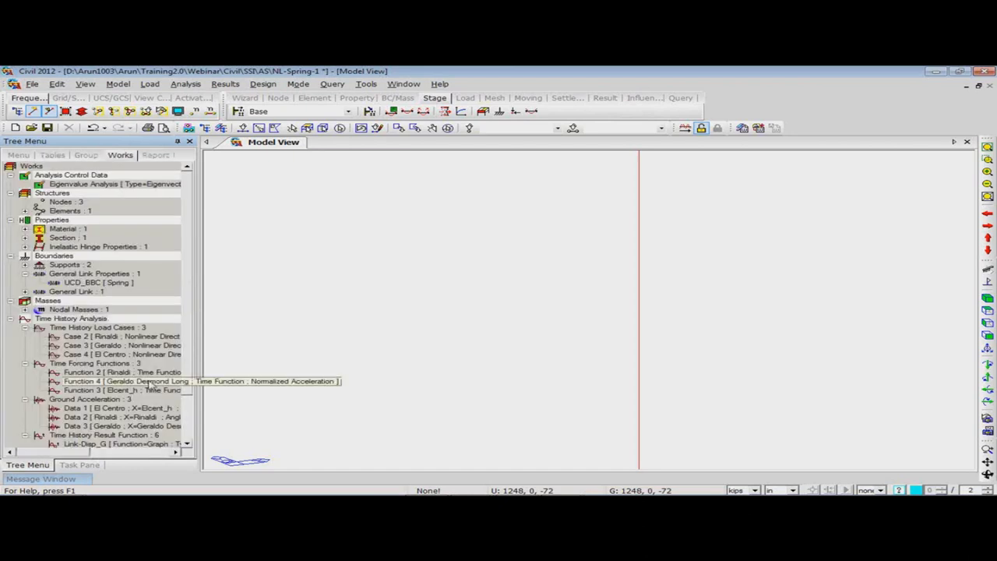
# Step: Display the whole column as a shaded solid and run the analysis
pyautogui.scroll(-2, 185, 393)
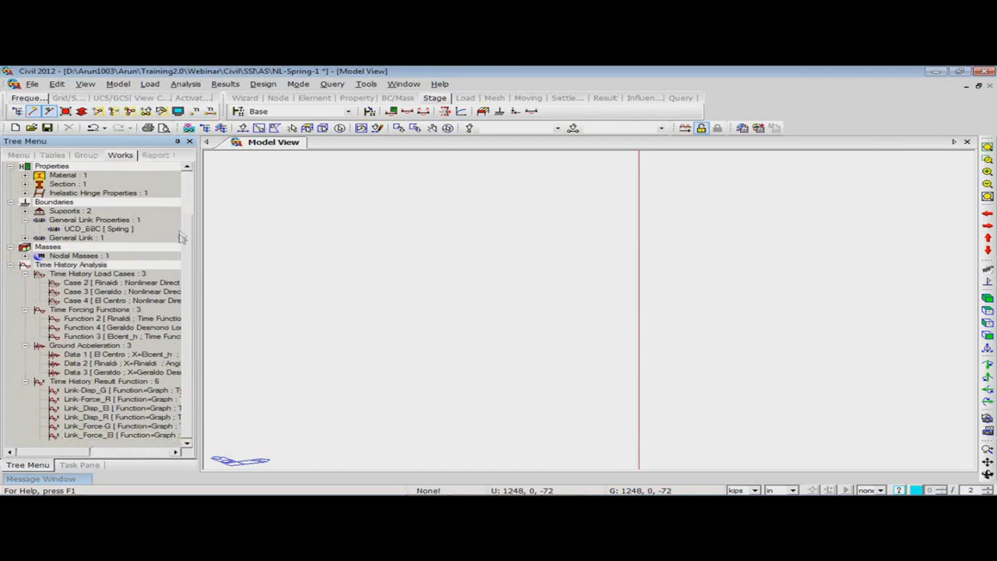
pyautogui.click(81, 111)
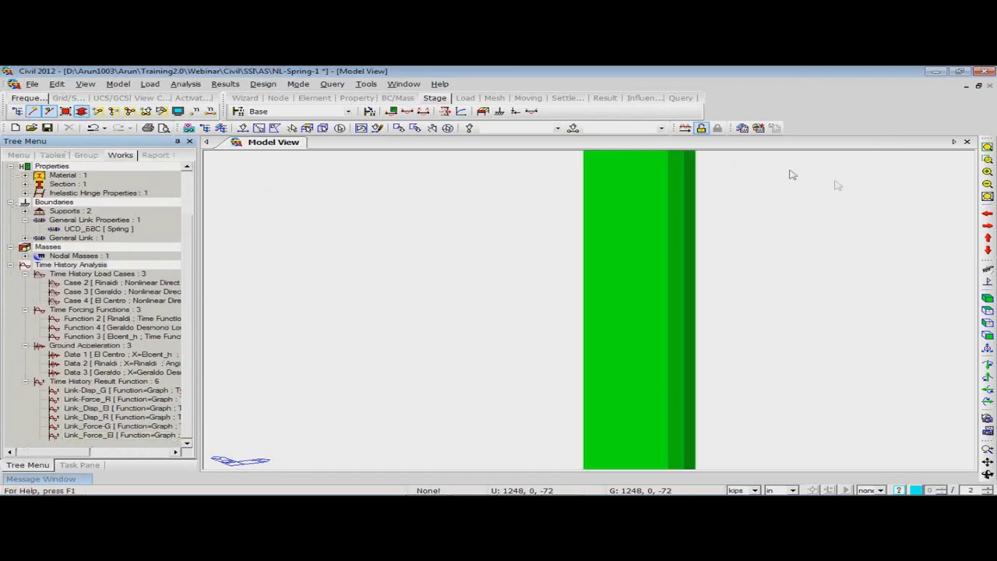
pyautogui.click(987, 148)
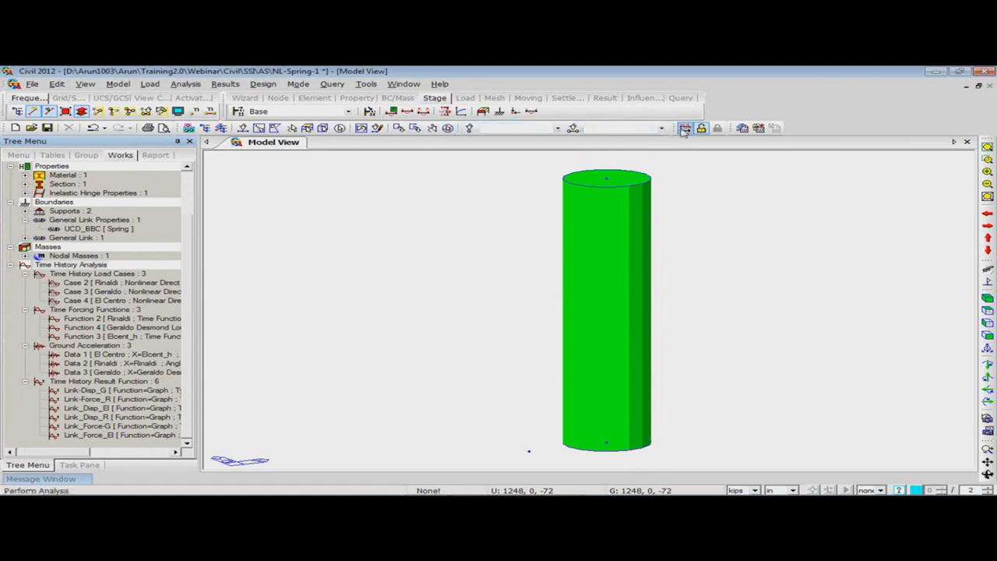
pyautogui.hotkey('ctrl', 's')
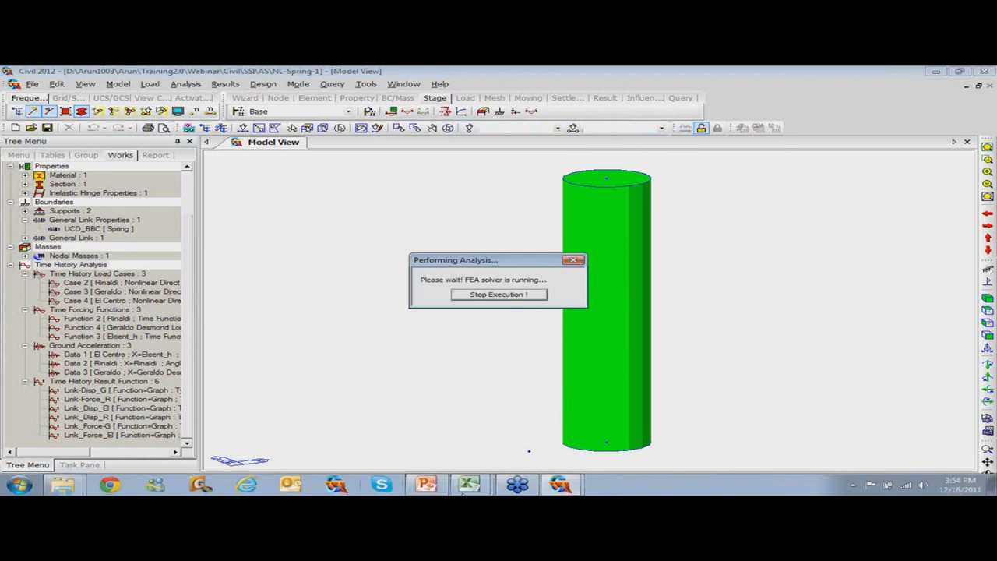
pyautogui.moveTo(566, 485)
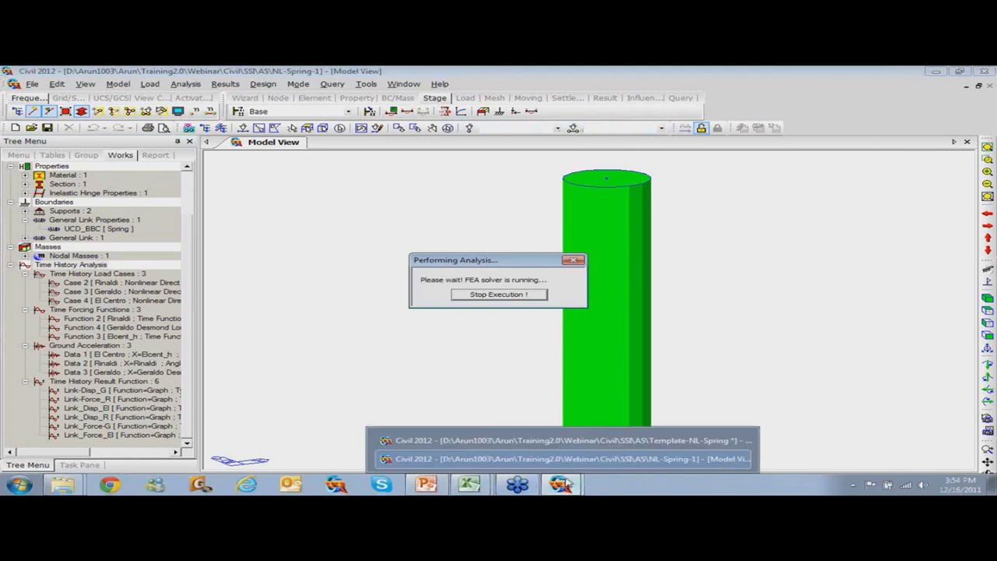
pyautogui.click(573, 441)
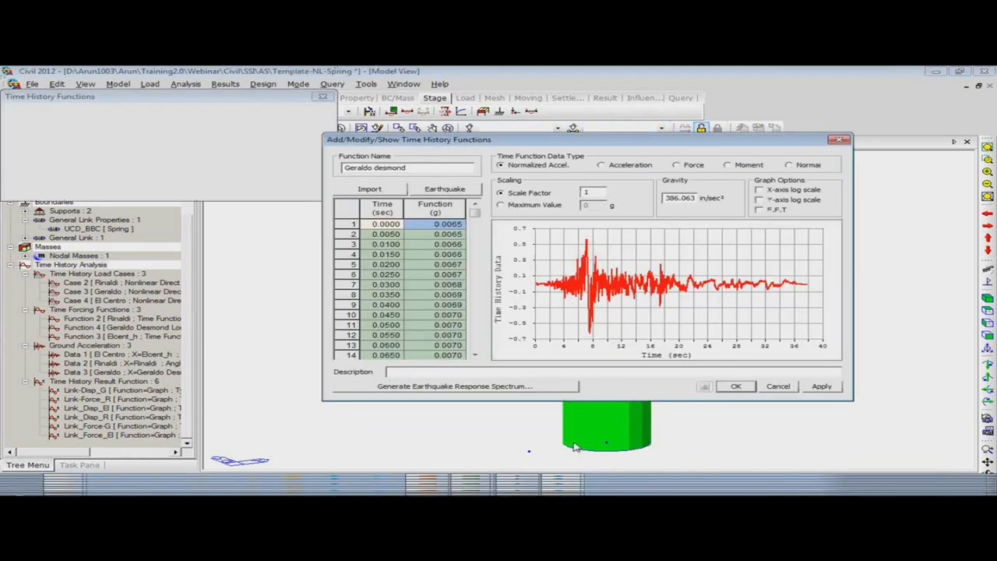
pyautogui.moveTo(477, 220); pyautogui.dragTo(475, 345)
pyautogui.click(446, 345)
pyautogui.scroll(18, 444, 343)
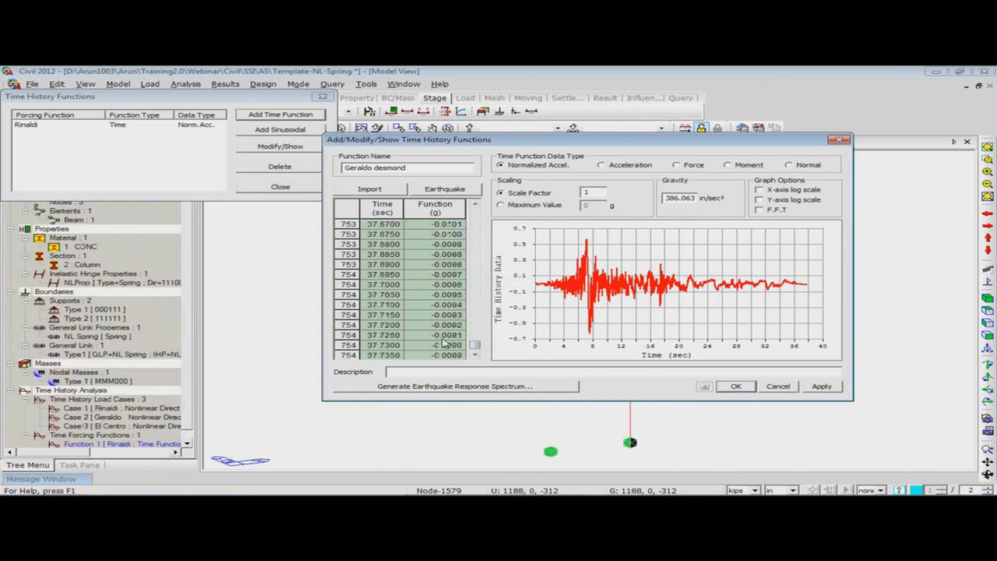
pyautogui.scroll(20, 444, 344)
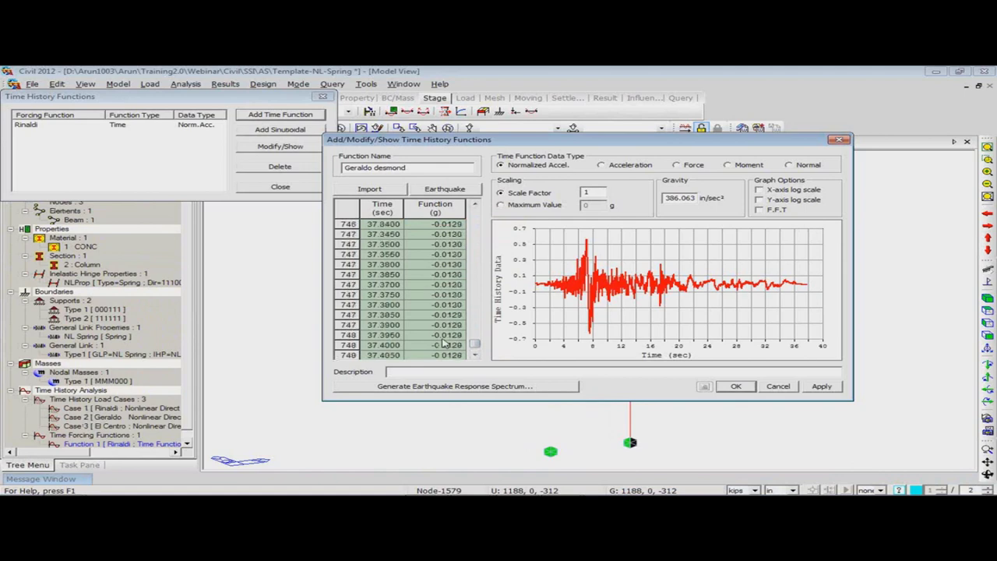
pyautogui.scroll(20, 444, 344)
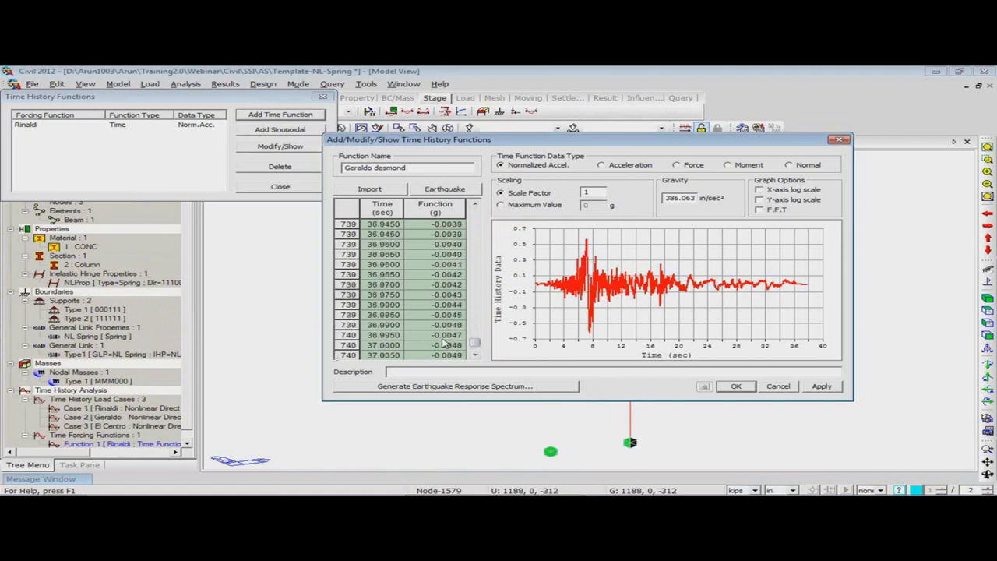
pyautogui.scroll(20, 444, 343)
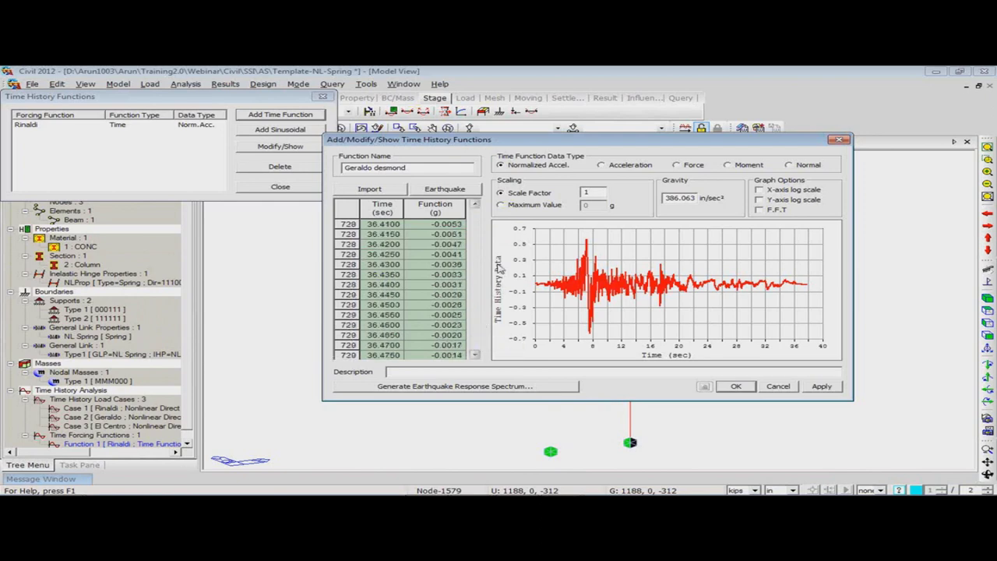
pyautogui.click(474, 210)
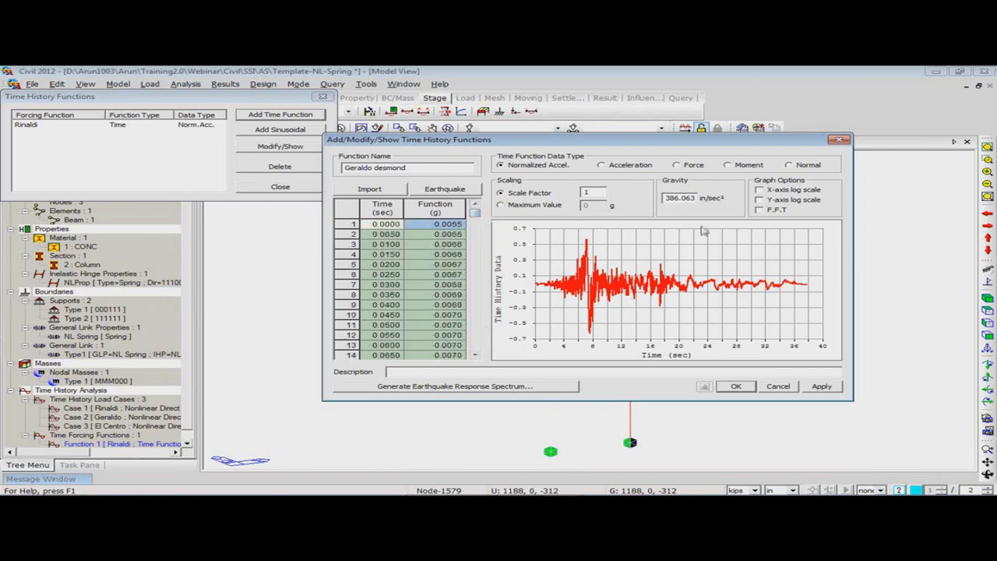
# Step: Dismiss the unsaved Geraldo desmond function, close the time history functions list and return to the NL-Spring-1 model
pyautogui.click(839, 140)
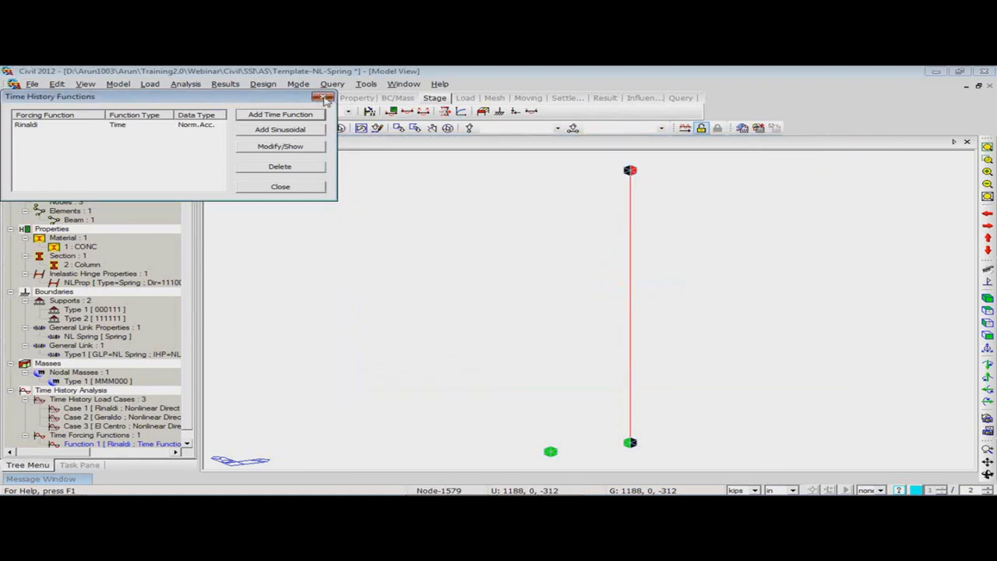
pyautogui.click(322, 96)
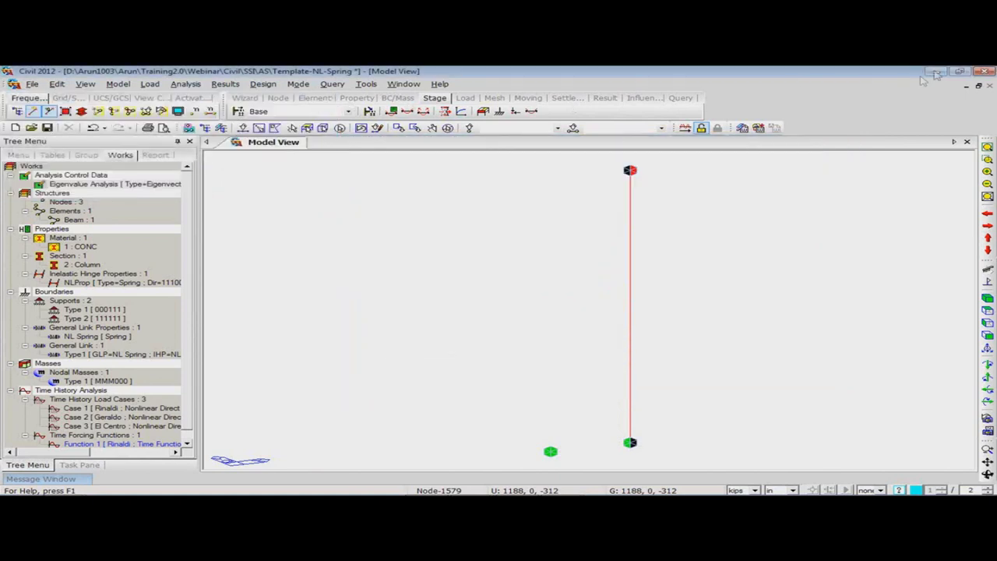
pyautogui.press('F5')
pyautogui.moveTo(69, 480)
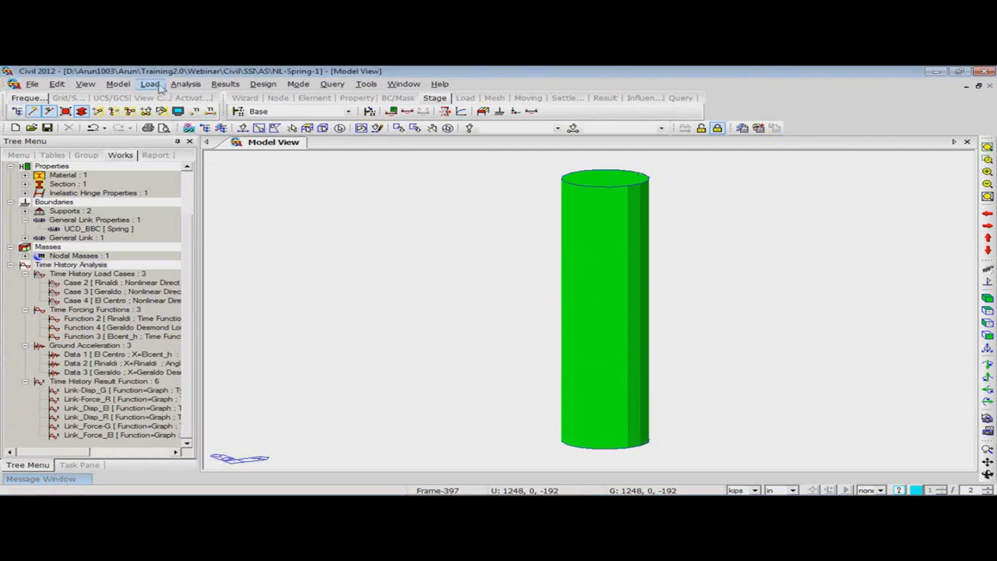
# Step: Display the Mode 1 vibration mode shape with the Md-XYZ component and the legend turned on
pyautogui.click(225, 84)
pyautogui.click(278, 255)
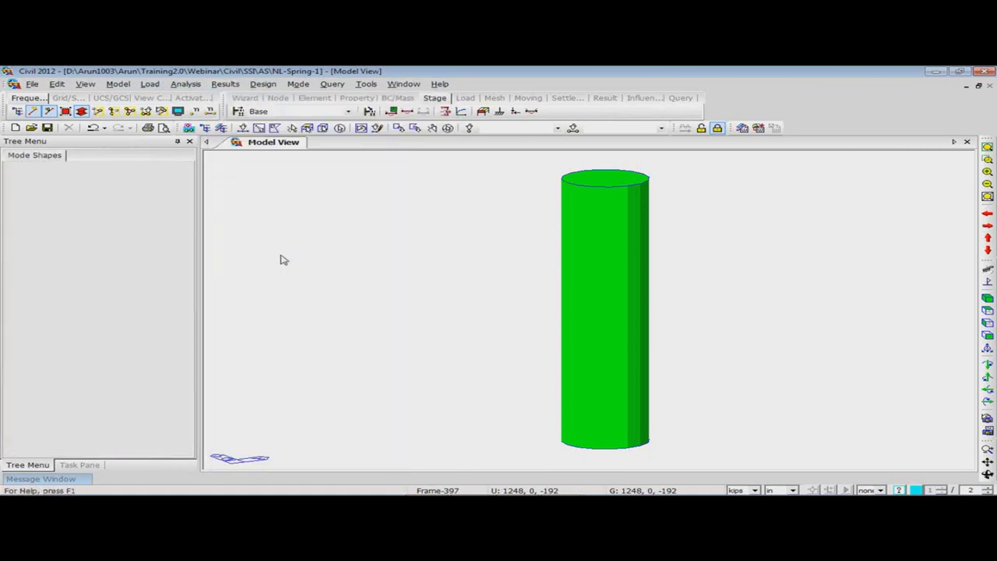
pyautogui.click(109, 301)
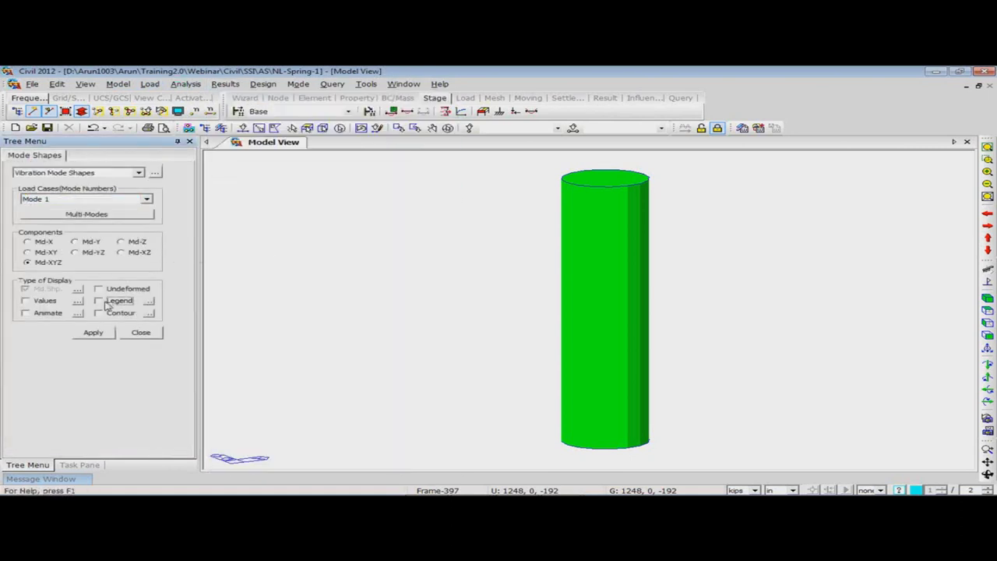
pyautogui.click(94, 333)
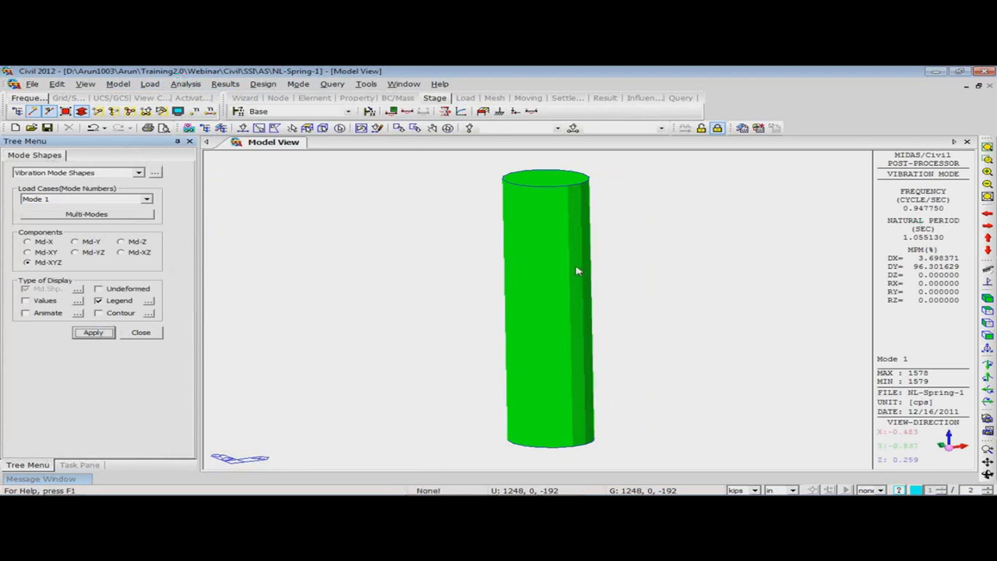
# Step: Review the eigenvalue mode results table for the vibration modes, including modal participation masses, and close both the table and the mode shape settings
pyautogui.click(155, 173)
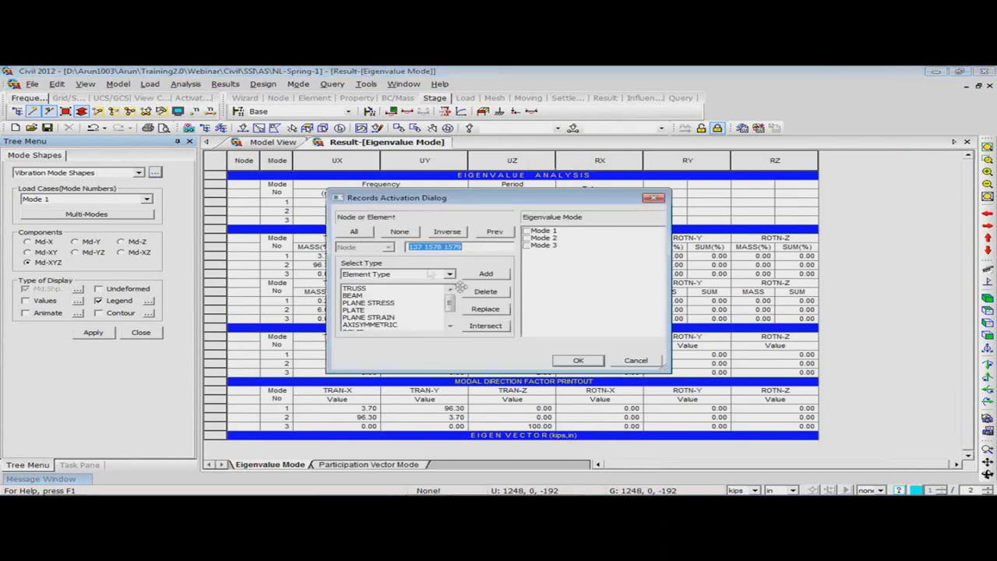
pyautogui.click(578, 360)
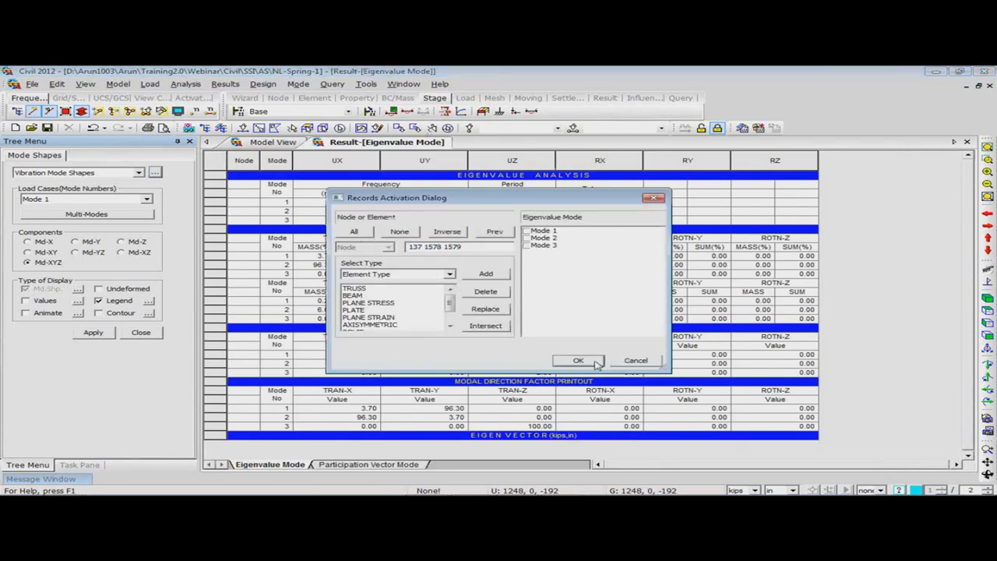
pyautogui.click(596, 362)
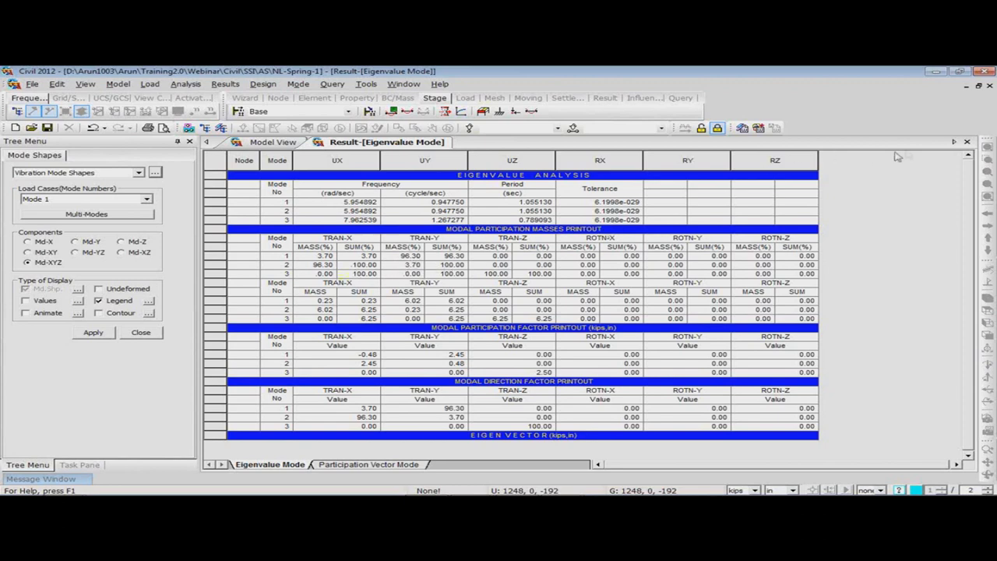
pyautogui.click(966, 142)
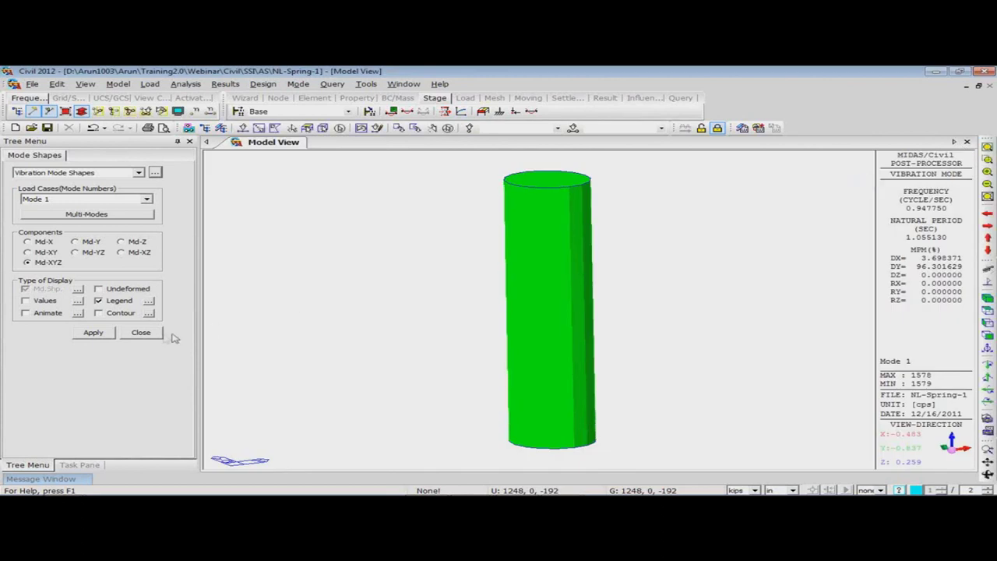
pyautogui.click(150, 334)
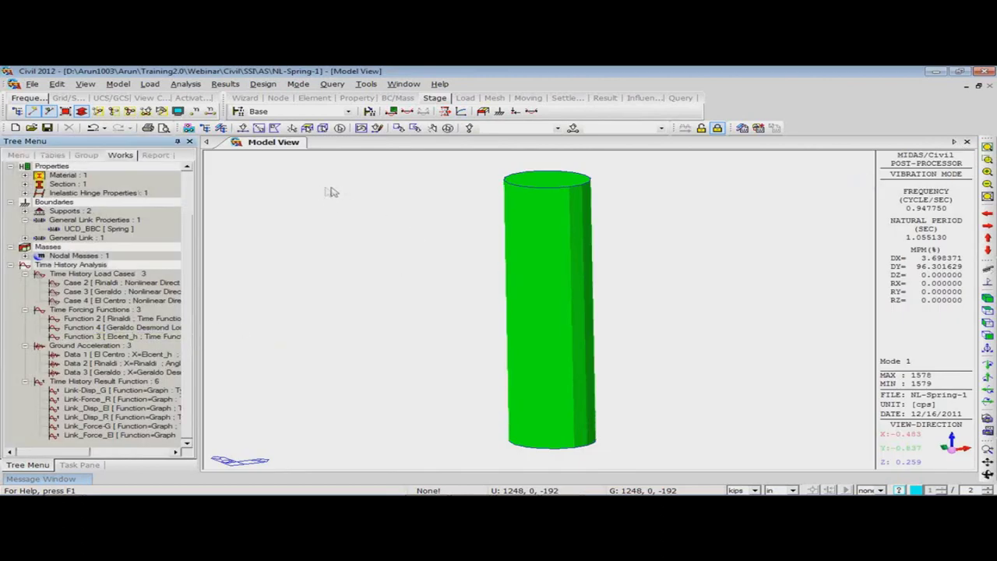
# Step: Open the Time History Graph settings from the model's time history results
pyautogui.rightClick(255, 173)
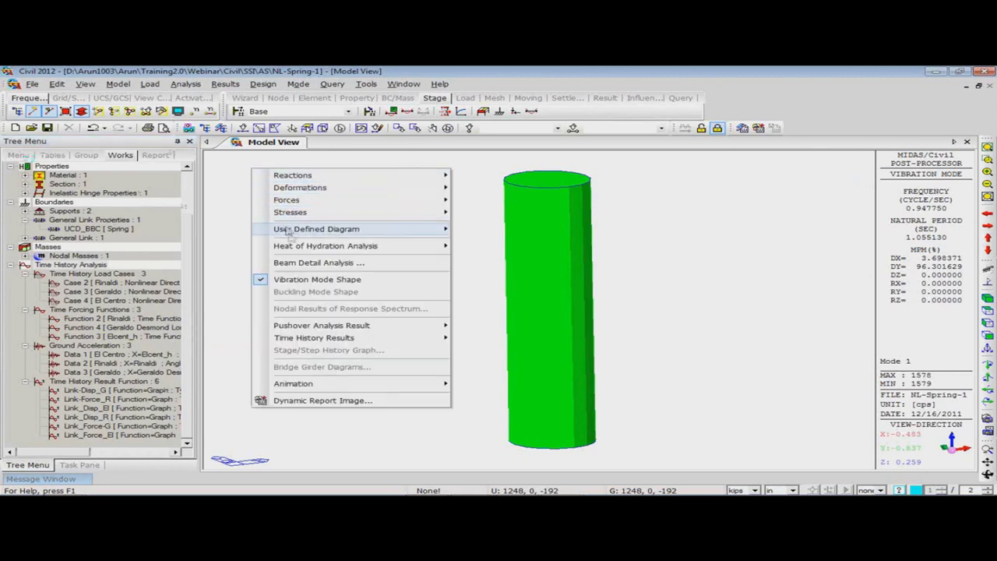
pyautogui.moveTo(321, 337)
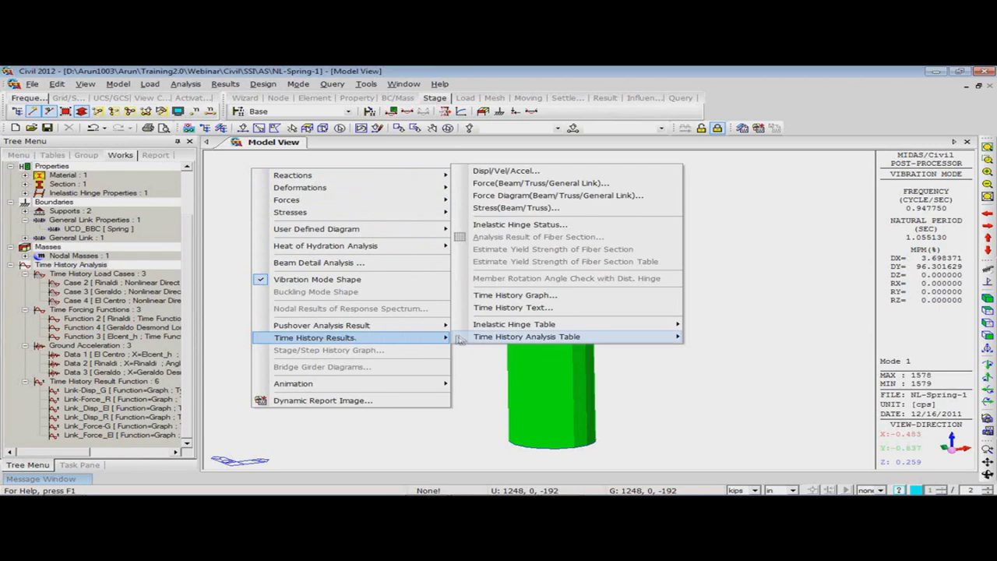
pyautogui.click(483, 298)
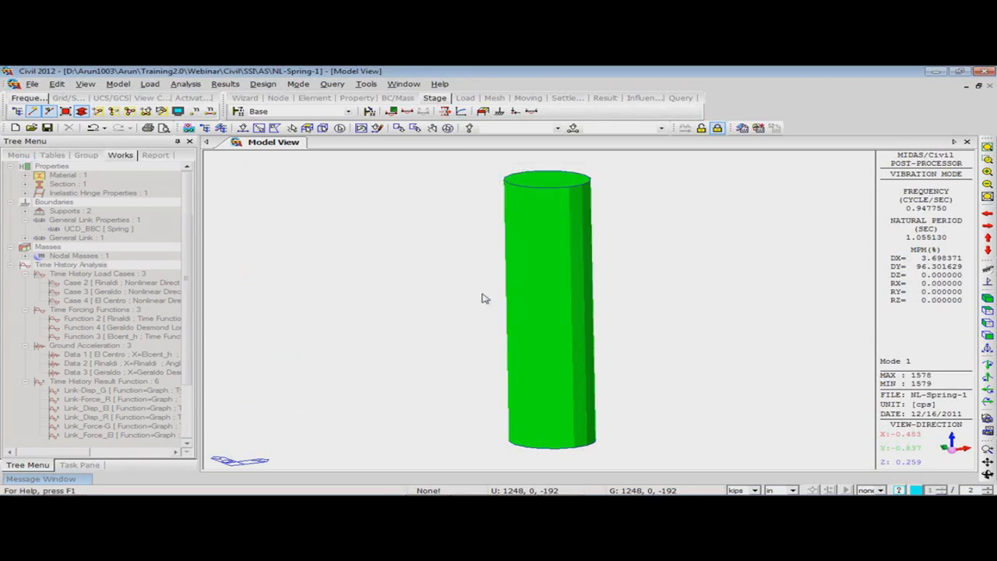